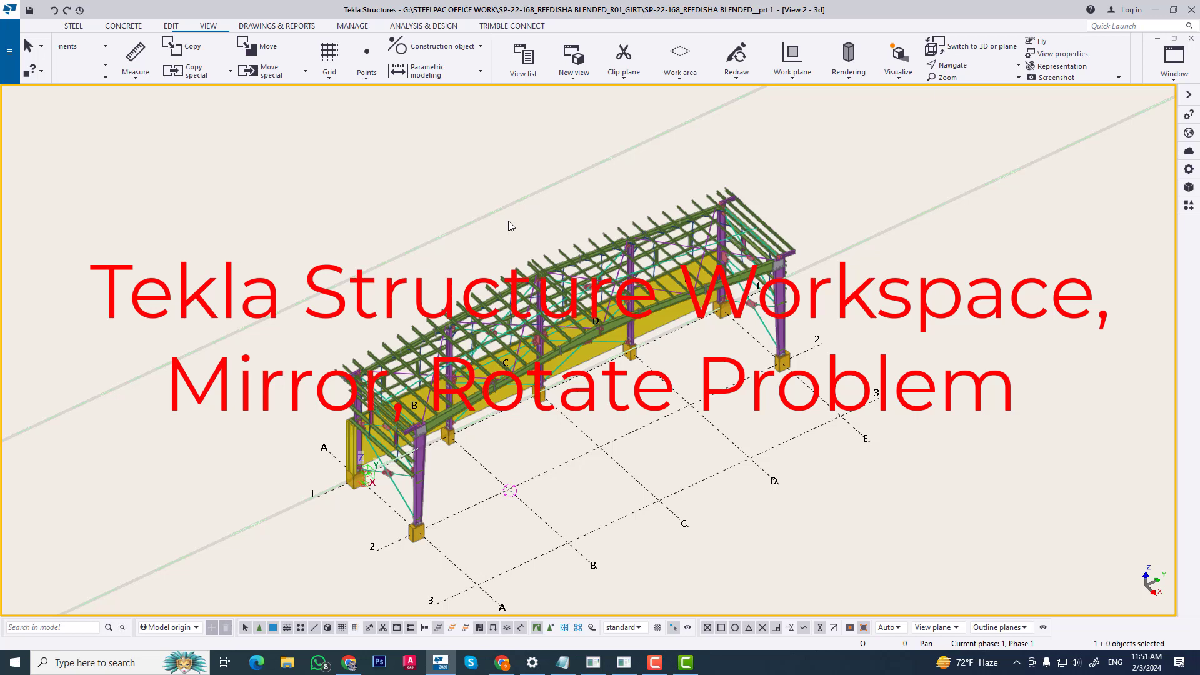
Step: Examine the steel frame model in 3D and the available work plane options
{"action": "mouse_move", "coordinate": [592, 447]}
{"action": "middle_mouse_down"}
{"action": "mouse_move", "coordinate": [582, 422]}
{"action": "mouse_move", "coordinate": [580, 444]}
{"action": "mouse_move", "coordinate": [598, 449]}
{"action": "middle_mouse_up"}
{"action": "scroll", "coordinate": [527, 402], "scroll_direction": "up", "scroll_amount": 2}
{"action": "scroll", "coordinate": [587, 430], "scroll_direction": "up", "scroll_amount": 1}
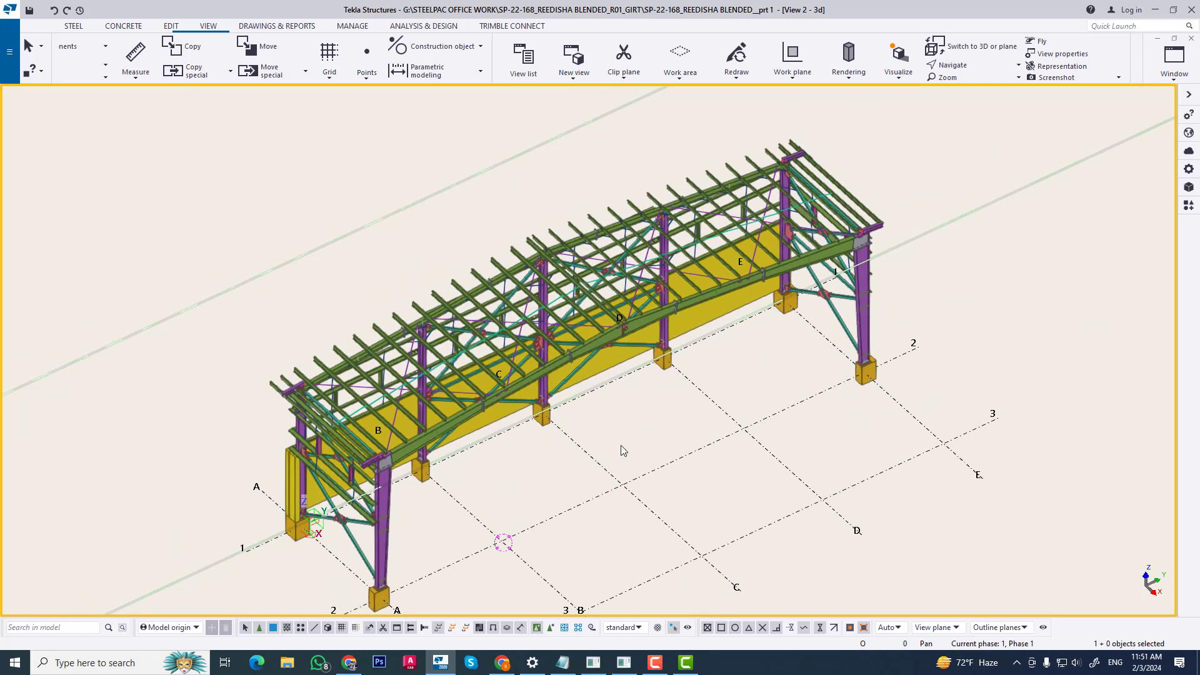
{"action": "middle_click_drag", "start_coordinate": [655, 445], "coordinate": [644, 421]}
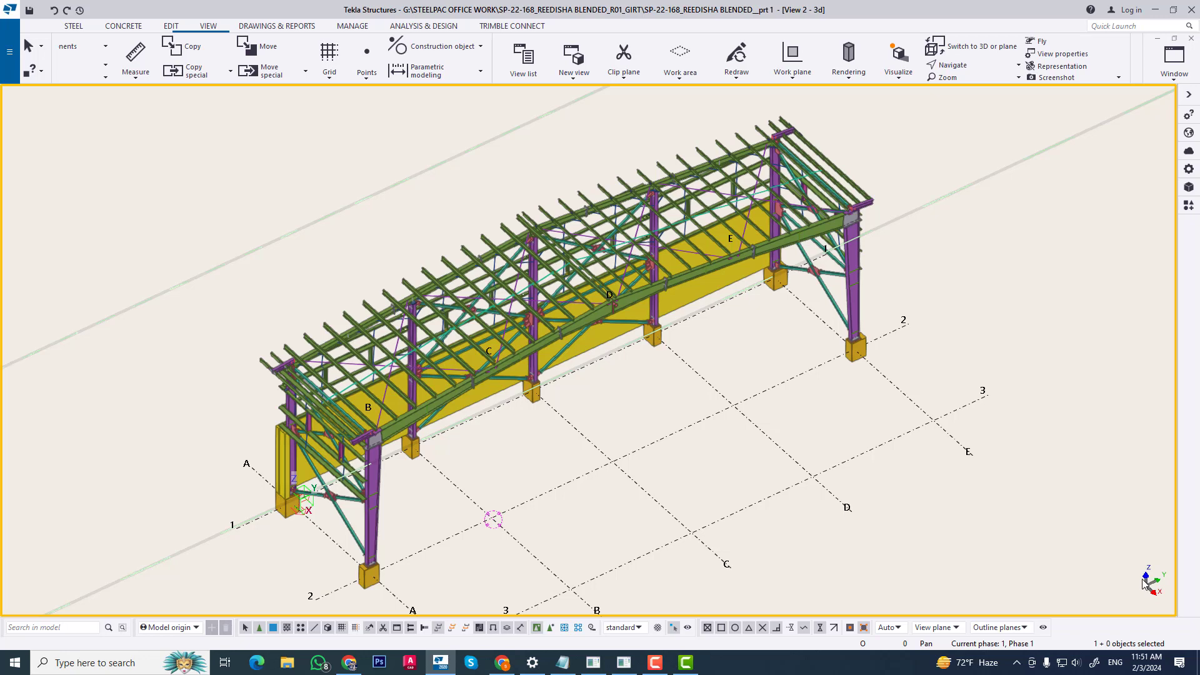
{"action": "left_click", "coordinate": [797, 80]}
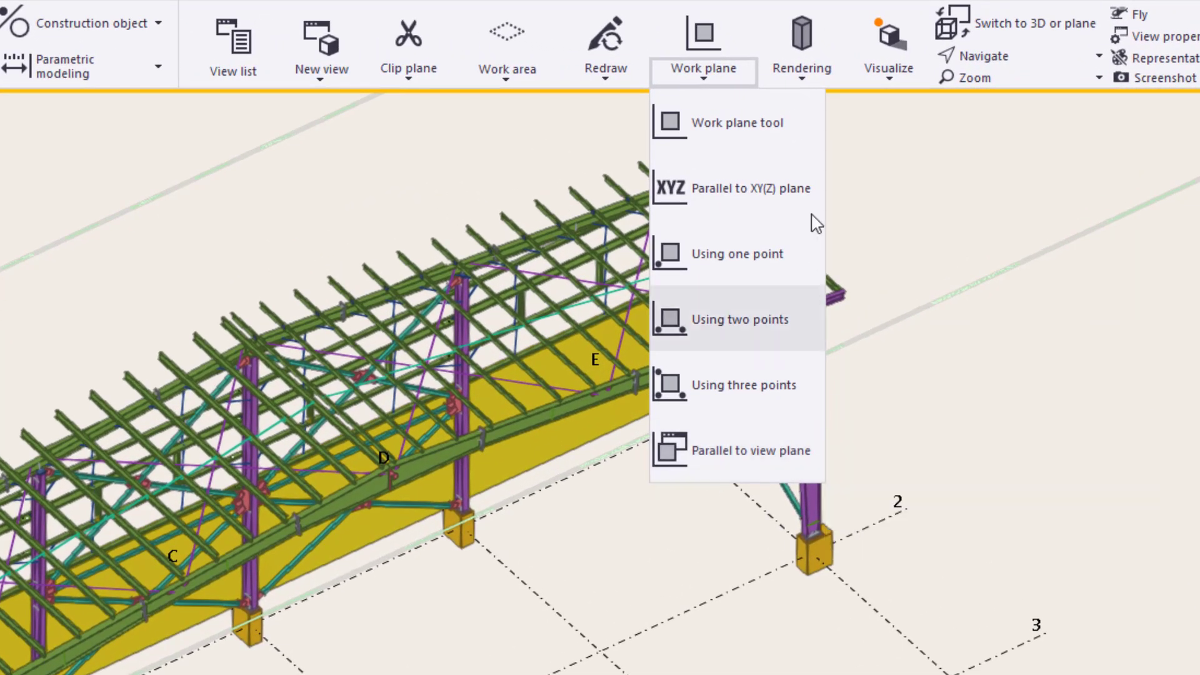
{"action": "left_click", "coordinate": [603, 540]}
{"action": "scroll", "coordinate": [346, 666], "scroll_direction": "up", "scroll_amount": 2}
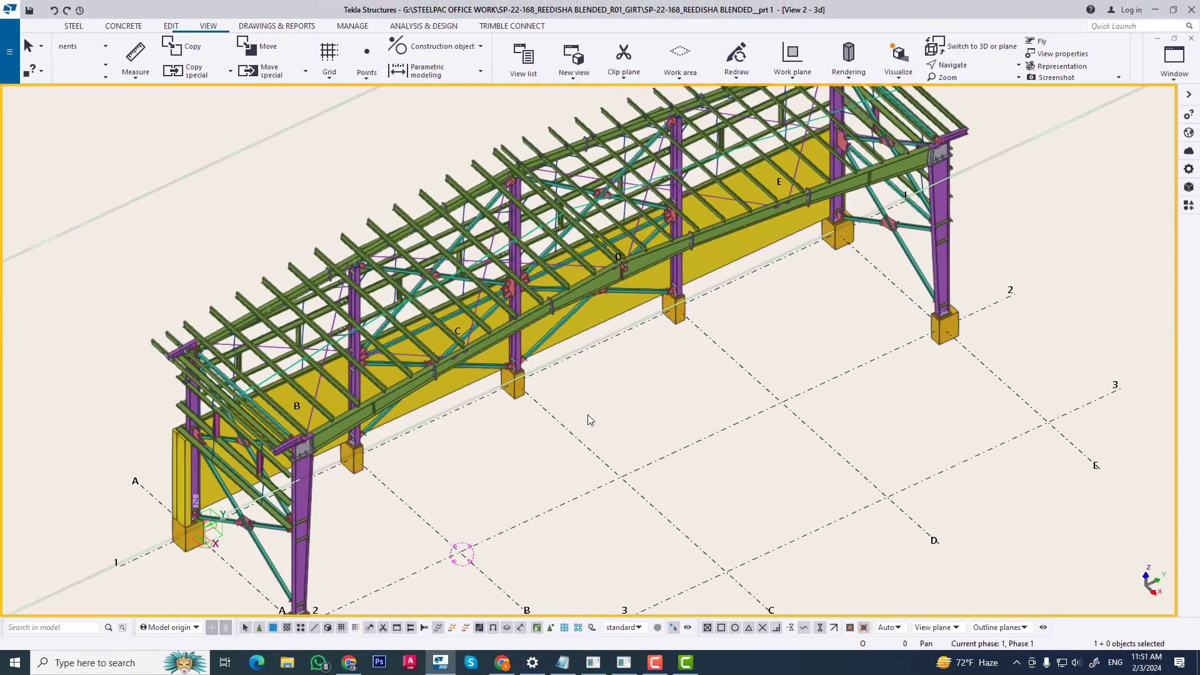
{"action": "middle_click_drag", "start_coordinate": [588, 415], "coordinate": [616, 419]}
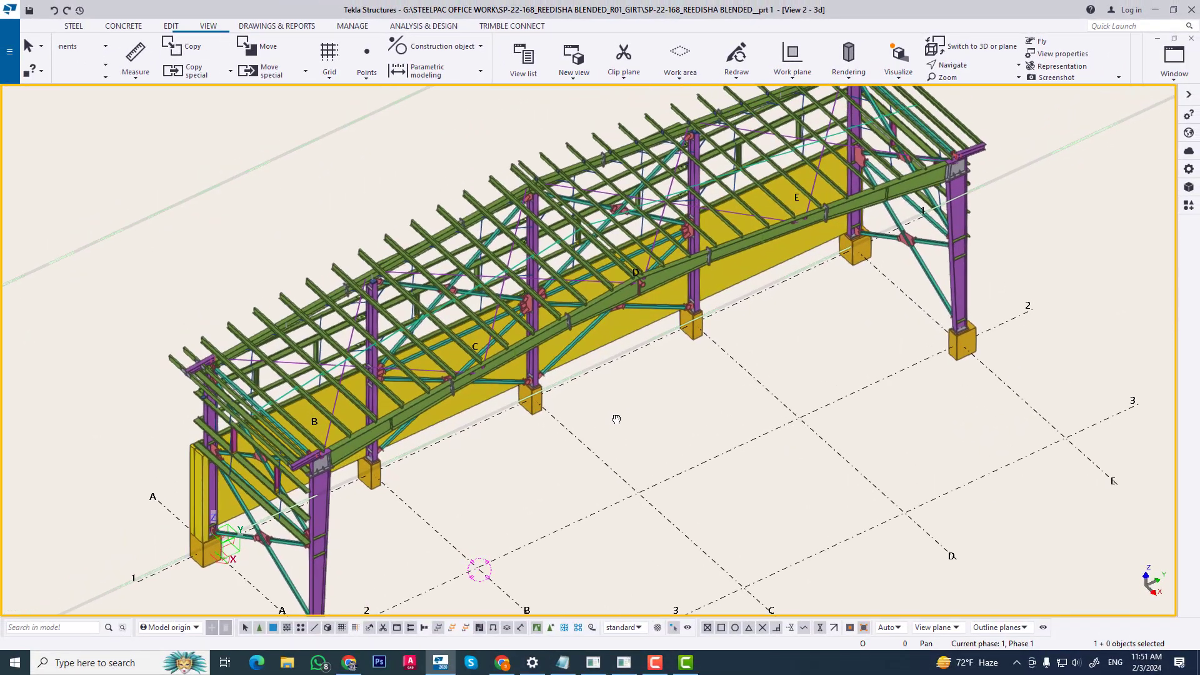
{"action": "scroll", "coordinate": [632, 372], "scroll_direction": "down", "scroll_amount": 1}
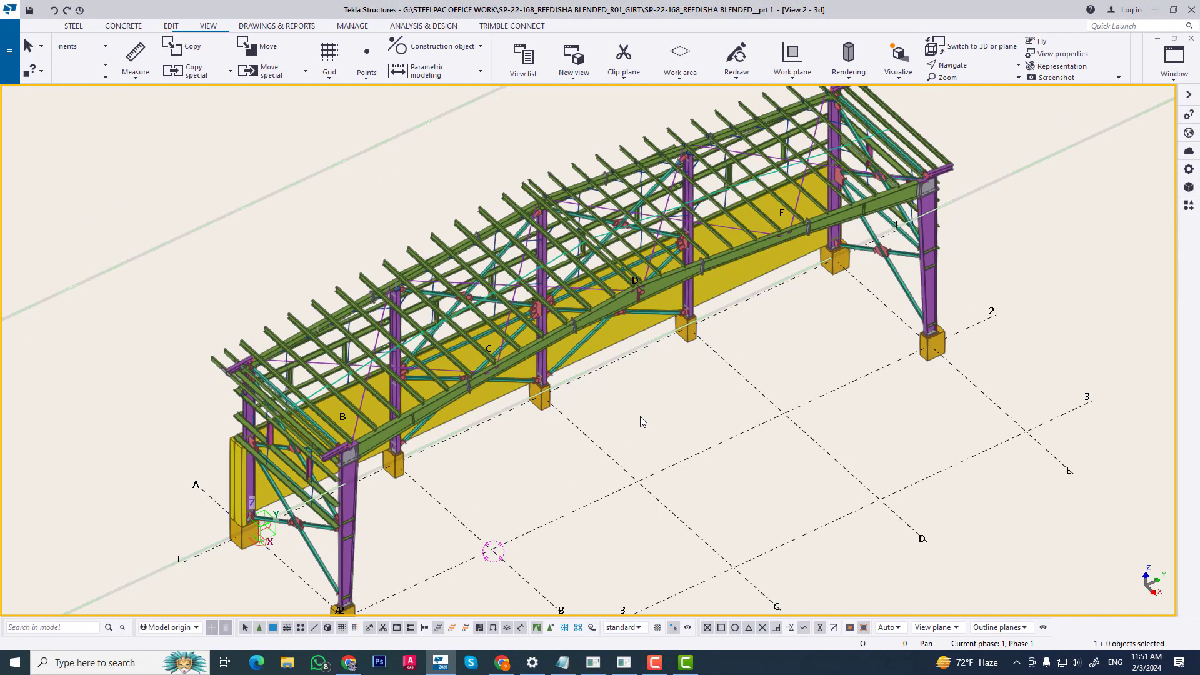
{"action": "scroll", "coordinate": [640, 416], "scroll_direction": "down", "scroll_amount": 2}
{"action": "scroll", "coordinate": [642, 405], "scroll_direction": "up", "scroll_amount": 1}
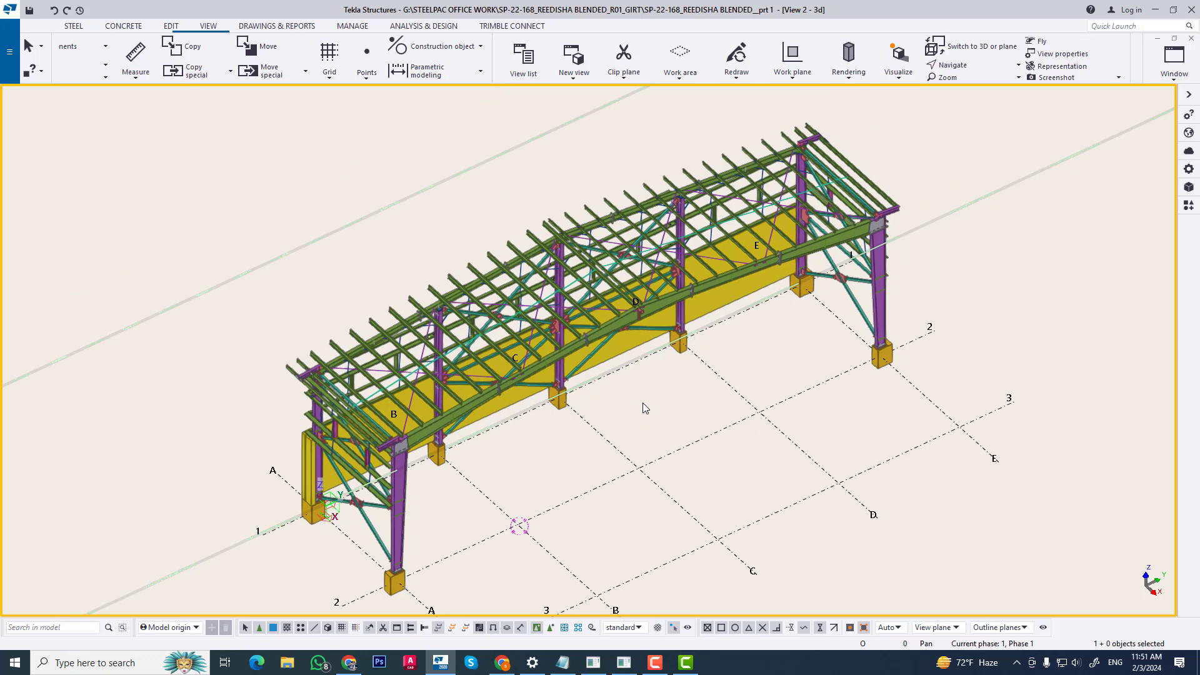
Step: Switch the view to plan and set the work plane parallel to the XY plane with depth coordinate 0.00
{"action": "key", "text": "ctrl+p"}
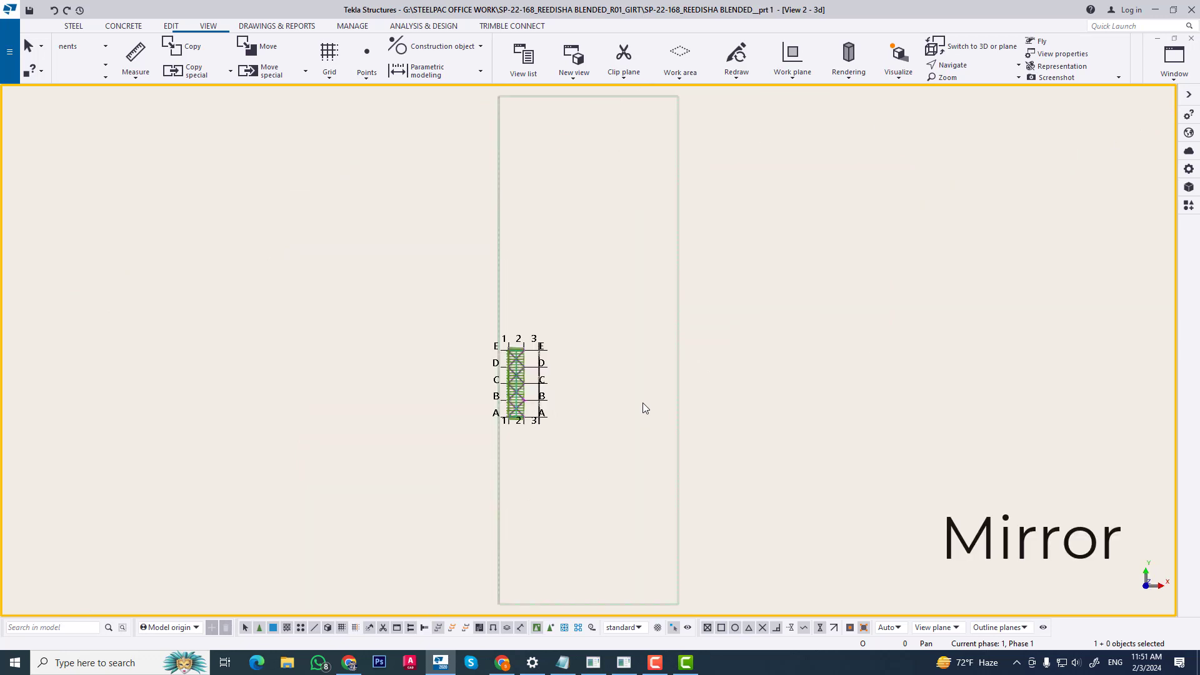
{"action": "scroll", "coordinate": [521, 374], "scroll_direction": "up", "scroll_amount": 3}
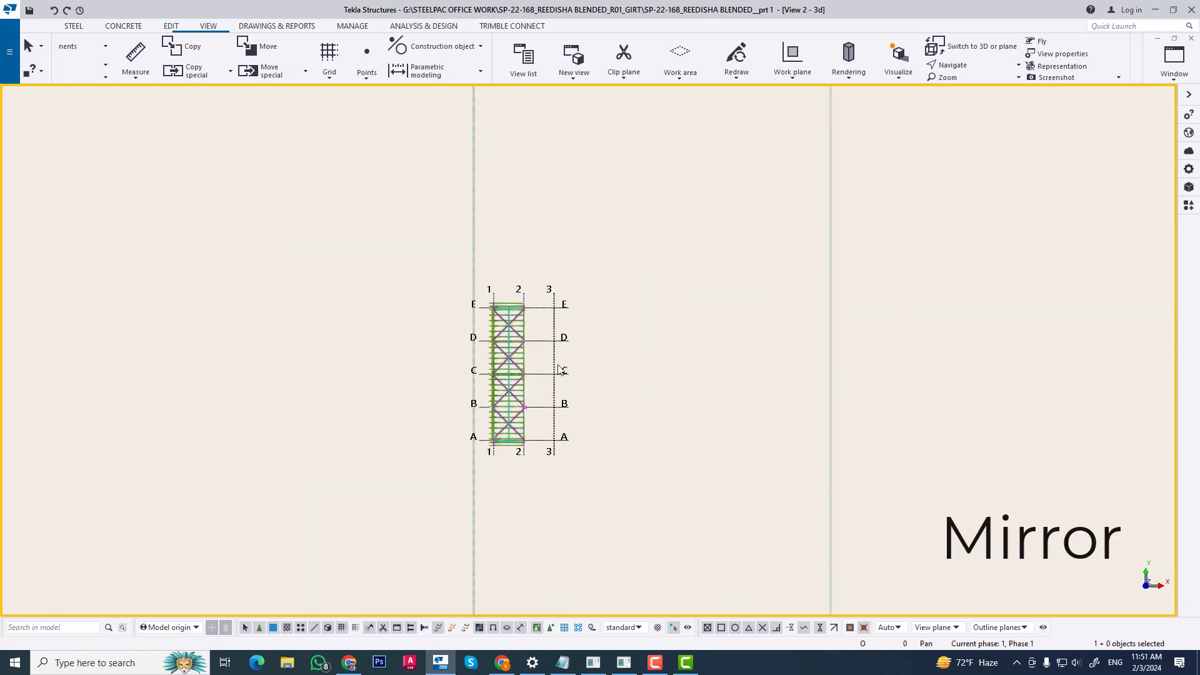
{"action": "middle_click_drag", "start_coordinate": [558, 365], "coordinate": [618, 349]}
{"action": "scroll", "coordinate": [618, 349], "scroll_direction": "up", "scroll_amount": 2}
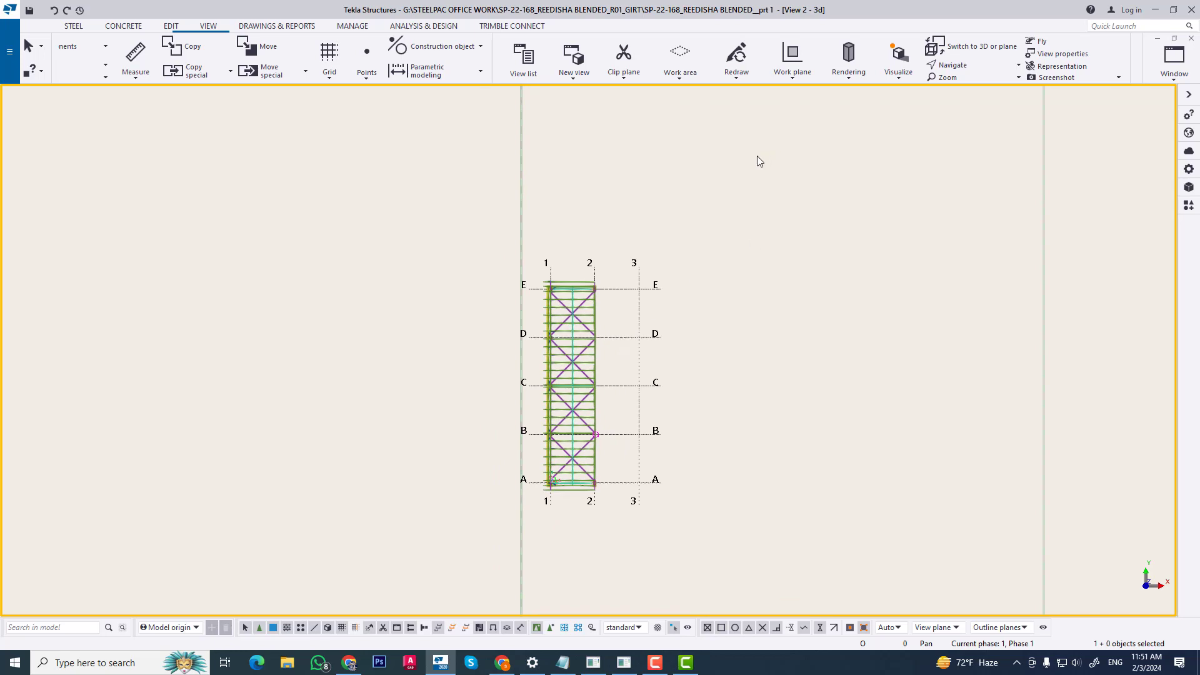
{"action": "left_click", "coordinate": [794, 78]}
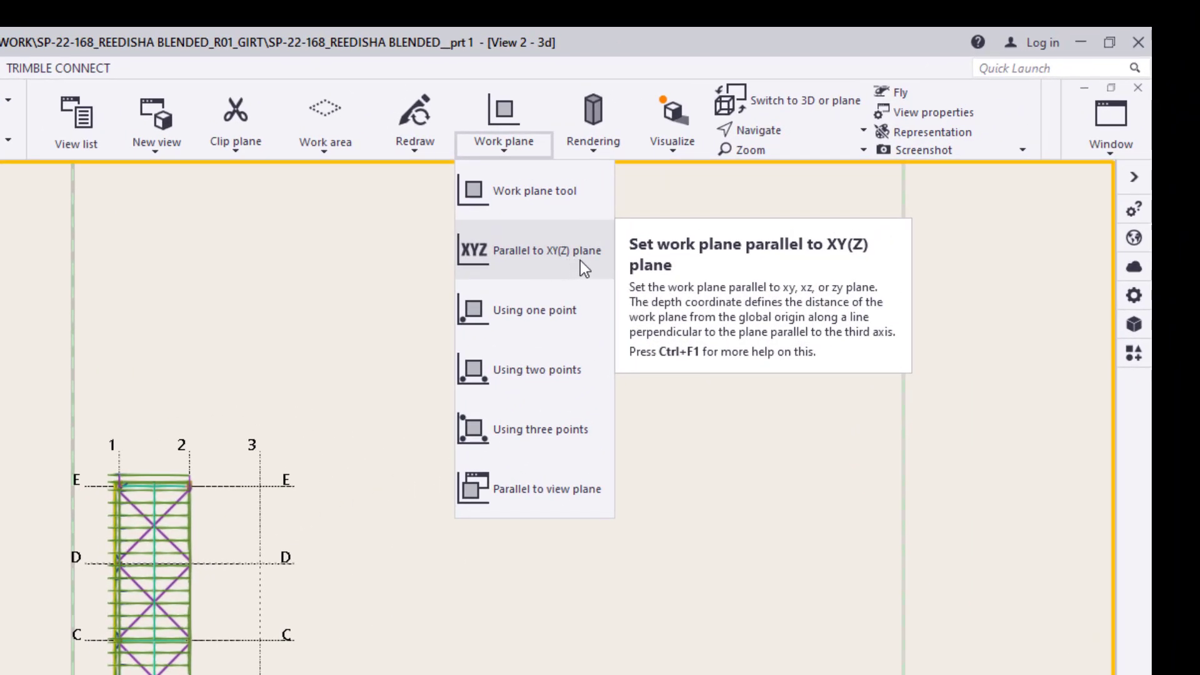
{"action": "left_click", "coordinate": [582, 263]}
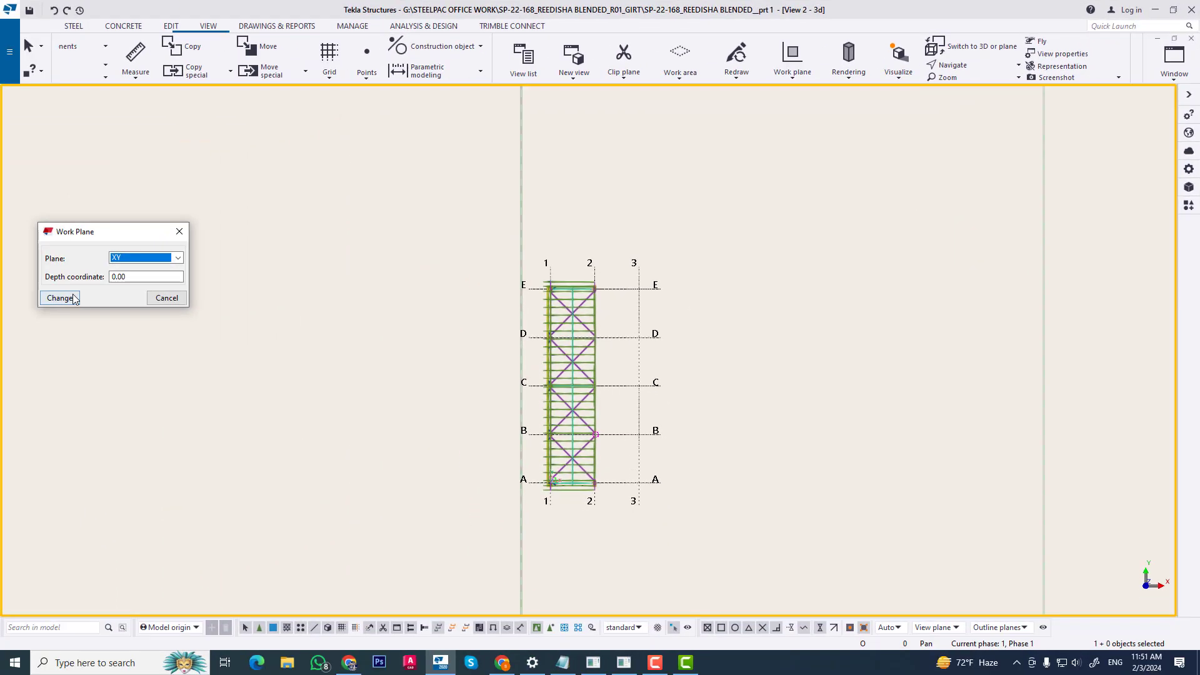
{"action": "left_click", "coordinate": [60, 299]}
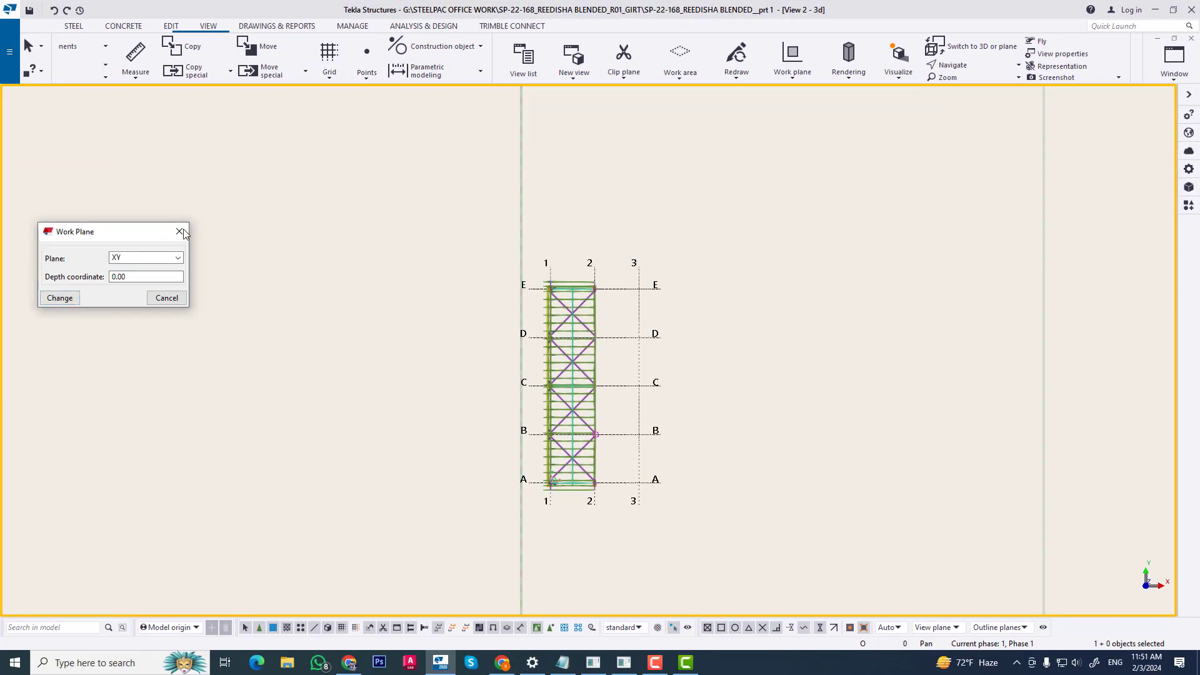
{"action": "left_click", "coordinate": [181, 232]}
Step: Mirror-copy the parts along grid line 1 about grid line 2, with the mirror line at a 90° angle
{"action": "scroll", "coordinate": [509, 332], "scroll_direction": "up", "scroll_amount": 4}
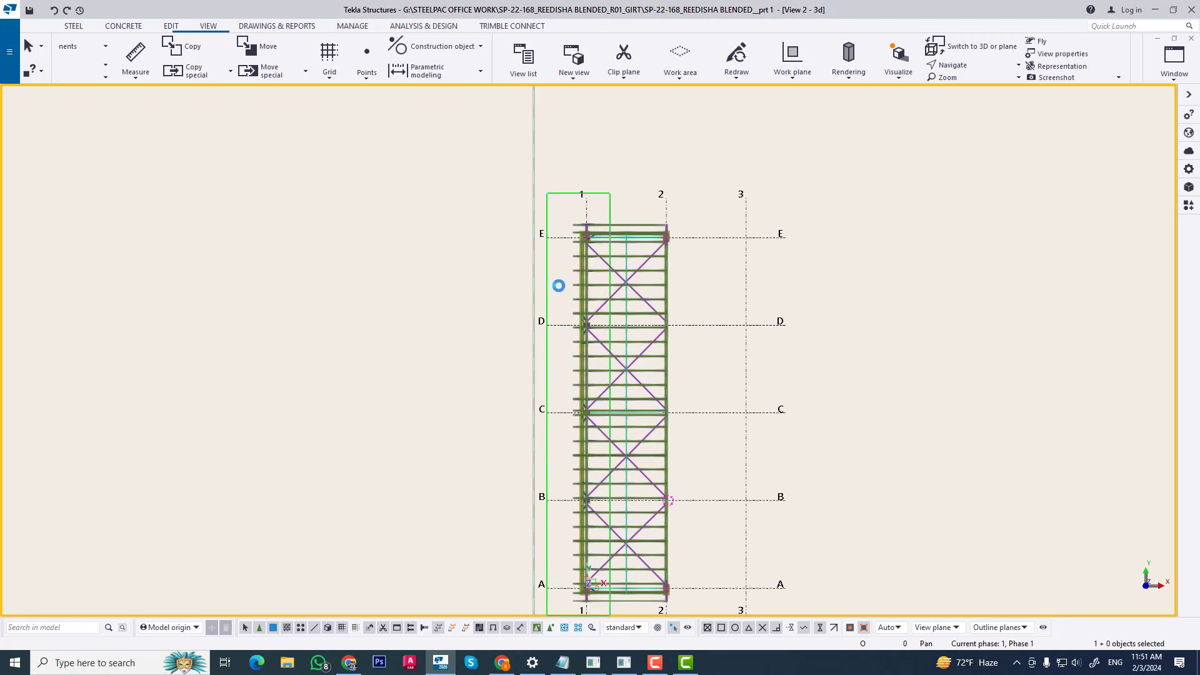
{"action": "left_click", "coordinate": [559, 261]}
{"action": "right_click", "coordinate": [560, 249]}
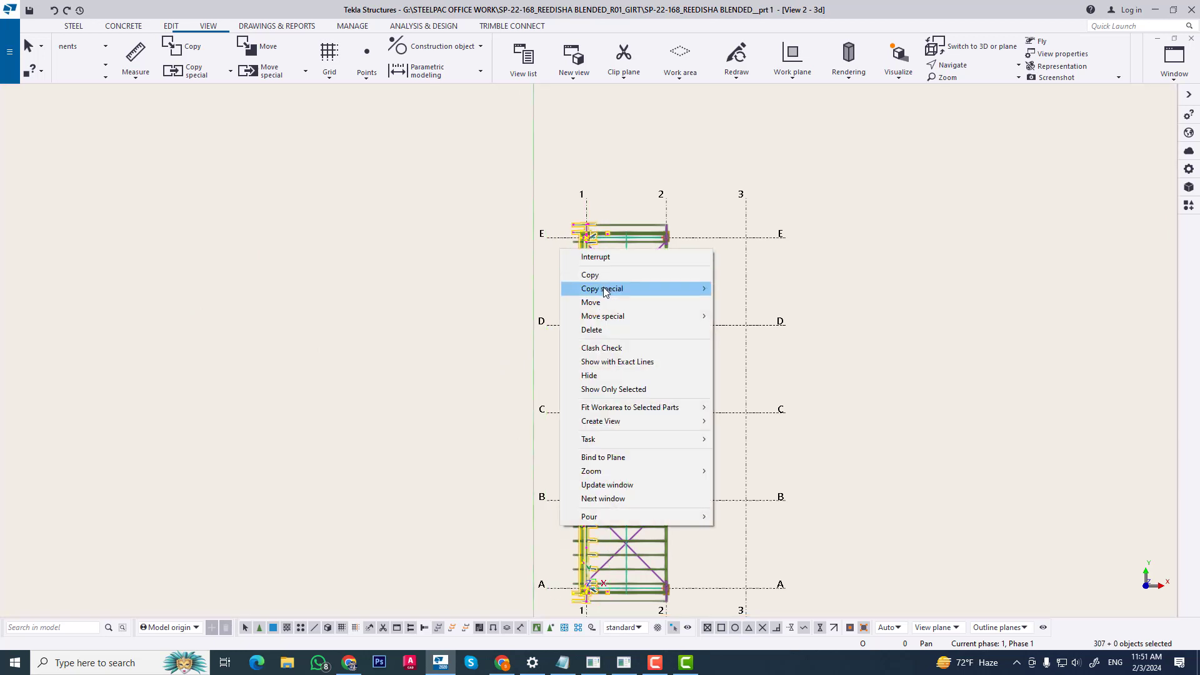
{"action": "mouse_move", "coordinate": [607, 289]}
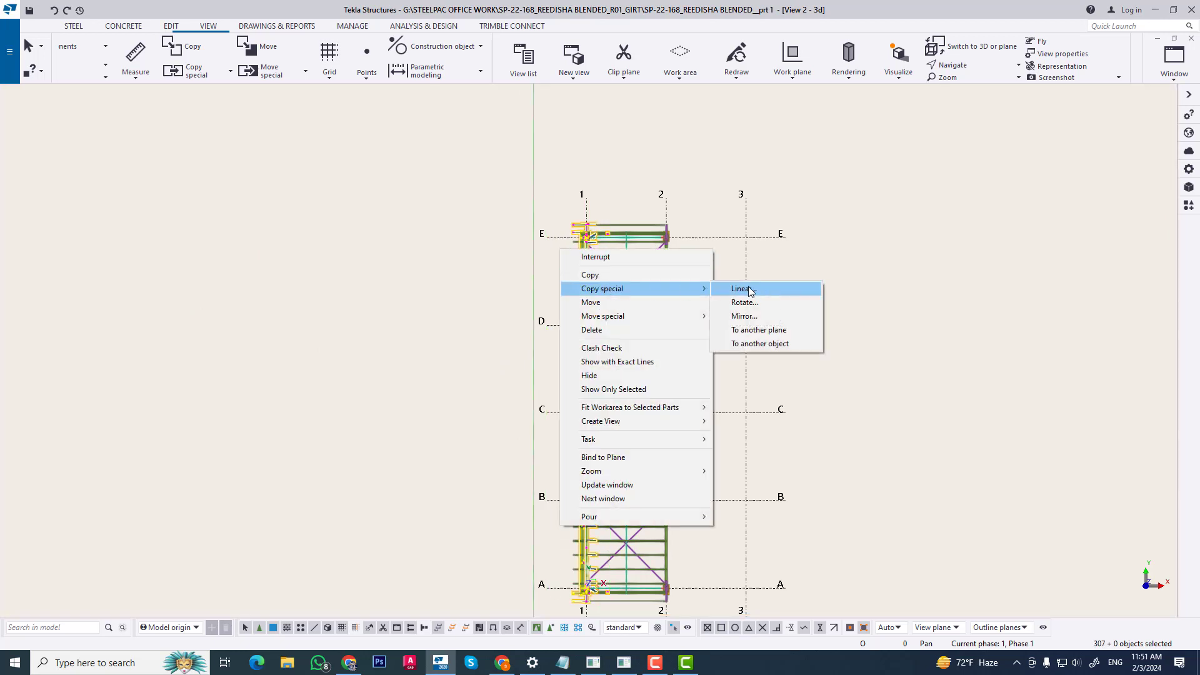
{"action": "left_click", "coordinate": [754, 318]}
{"action": "middle_click_drag", "start_coordinate": [708, 536], "coordinate": [627, 567]}
{"action": "left_click", "coordinate": [606, 528]}
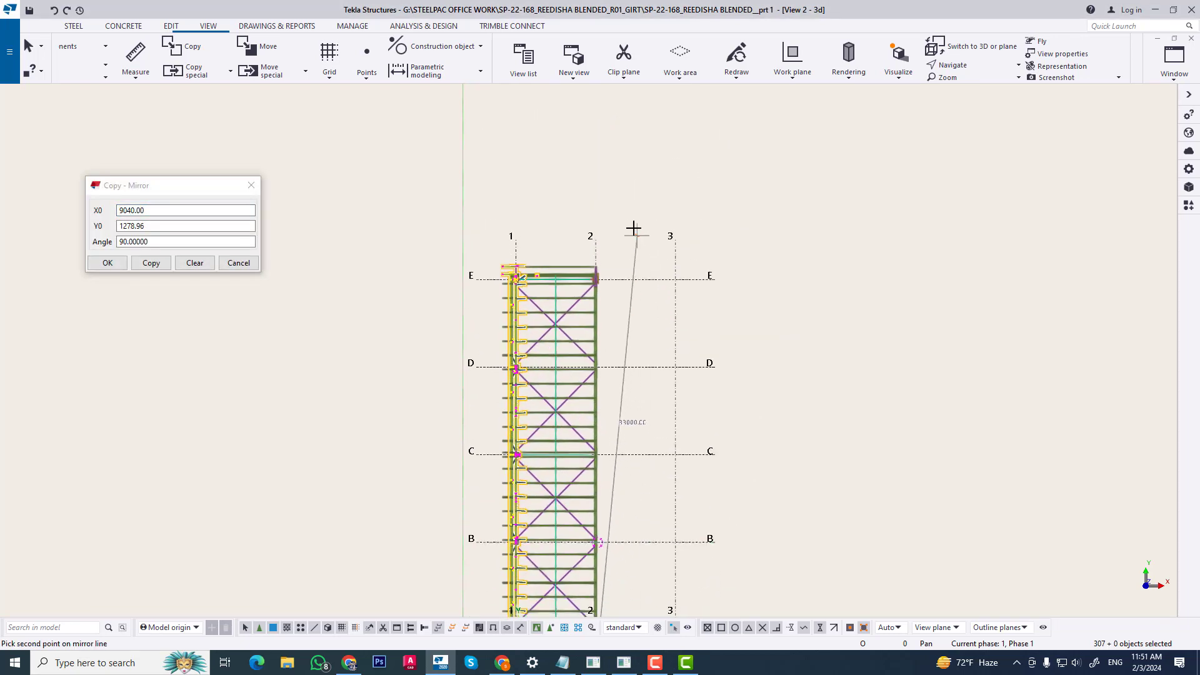
{"action": "left_click", "coordinate": [595, 247]}
{"action": "left_click", "coordinate": [149, 263]}
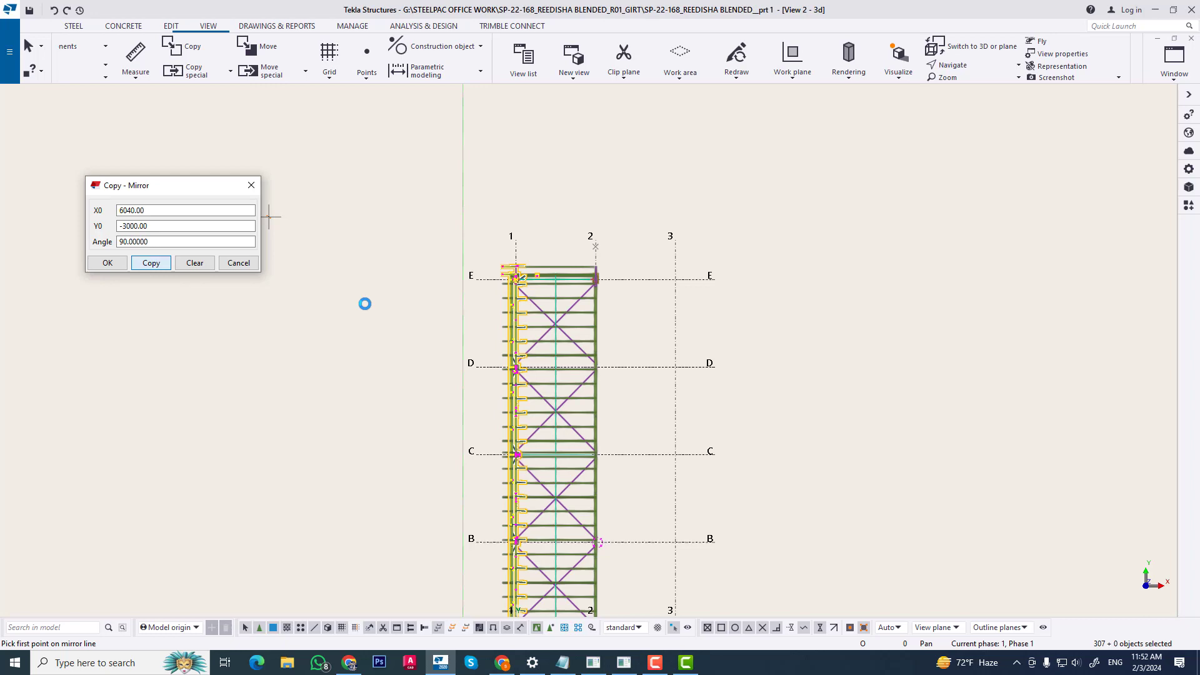
{"action": "left_click", "coordinate": [251, 186]}
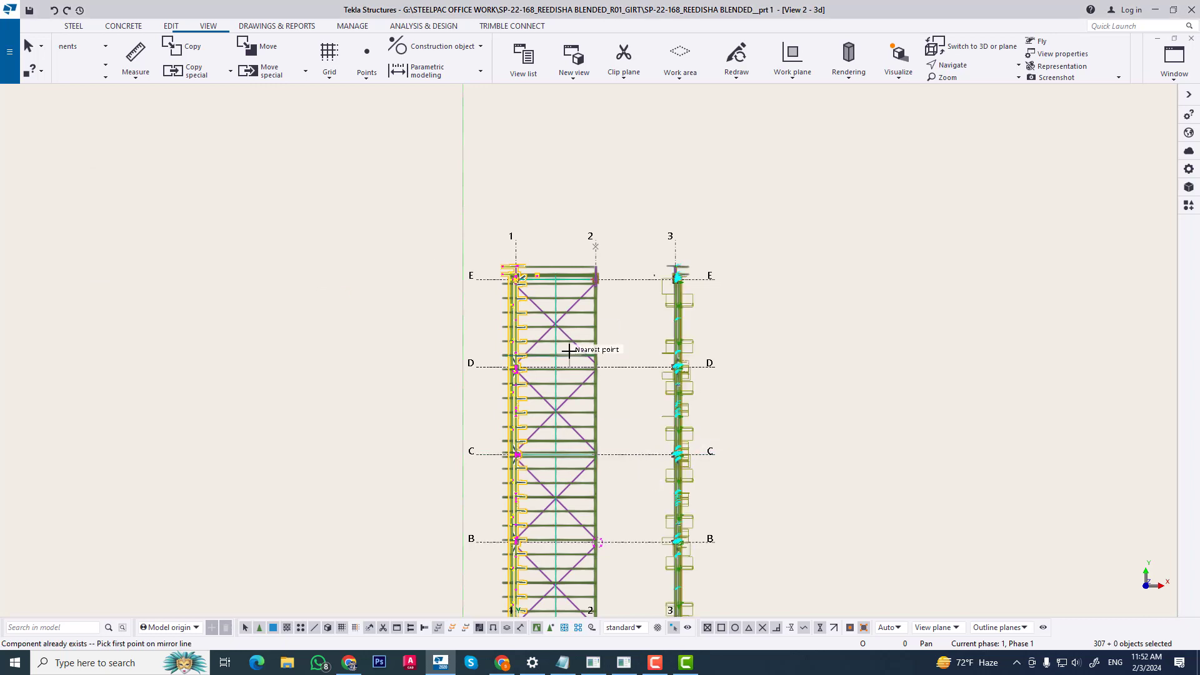
Step: Inspect the mirrored wall along grid line 3 in 3D, then undo the mirror copy
{"action": "scroll", "coordinate": [570, 351], "scroll_direction": "down", "scroll_amount": 1}
{"action": "middle_click_drag", "start_coordinate": [599, 513], "coordinate": [531, 392], "text": "ctrl"}
{"action": "scroll", "coordinate": [638, 550], "scroll_direction": "up", "scroll_amount": 2}
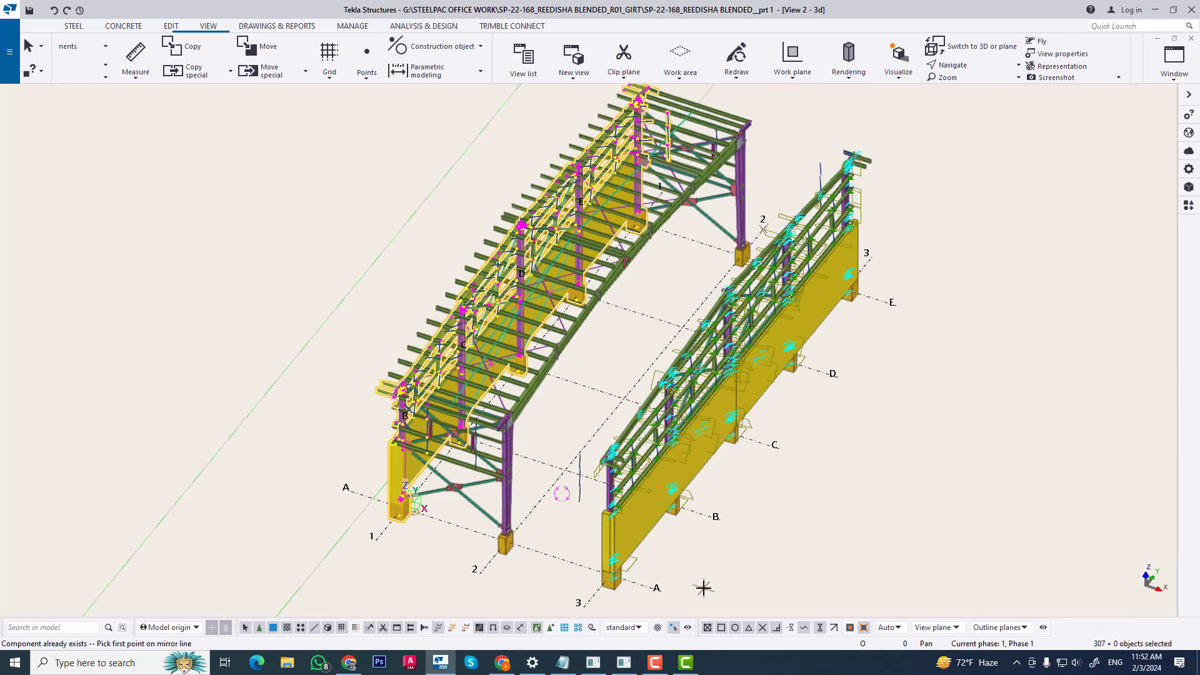
{"action": "key", "text": "Escape"}
{"action": "middle_click_drag", "start_coordinate": [655, 508], "coordinate": [621, 495]}
{"action": "scroll", "coordinate": [564, 448], "scroll_direction": "up", "scroll_amount": 1}
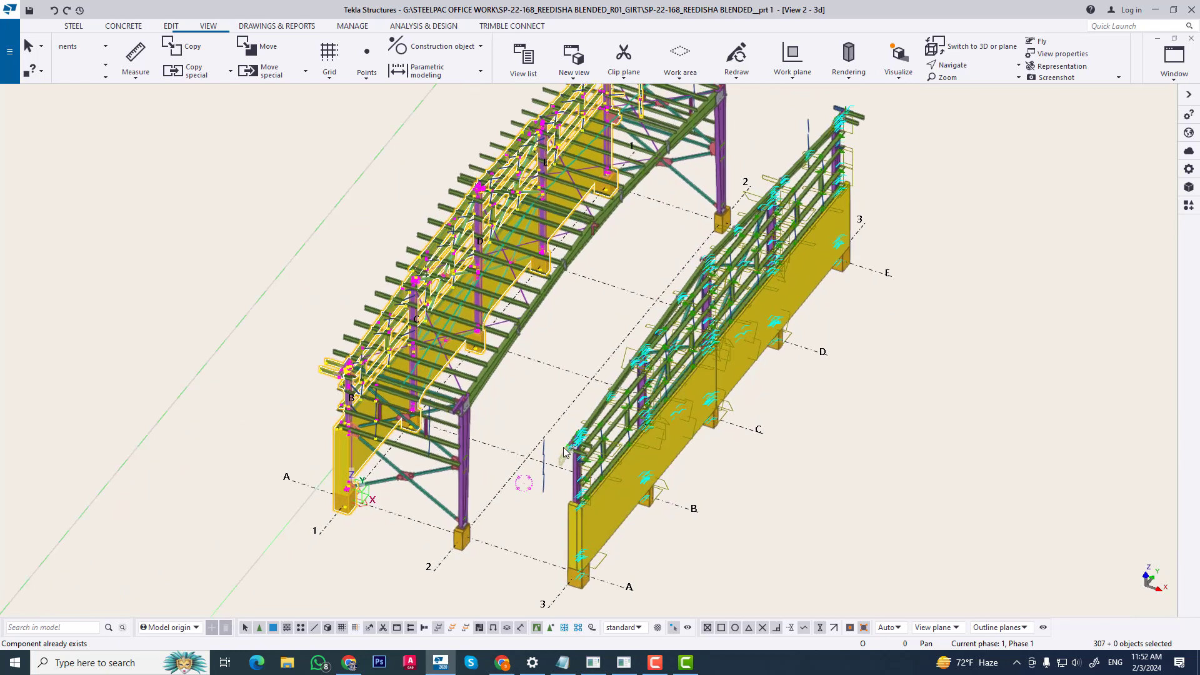
{"action": "scroll", "coordinate": [556, 448], "scroll_direction": "up", "scroll_amount": 1}
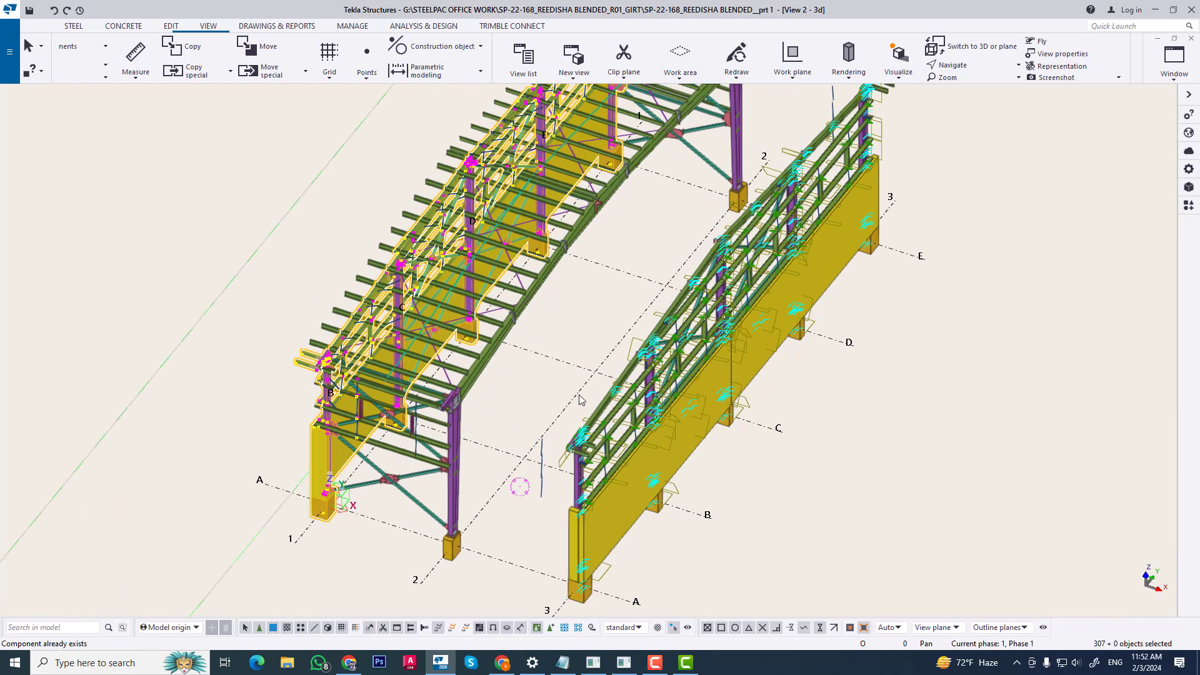
{"action": "key", "text": "ctrl+z"}
Step: Set the work plane to the side face of the green roof beam along grid line 2 using the Work plane tool
{"action": "middle_click_drag", "start_coordinate": [544, 425], "coordinate": [578, 488]}
{"action": "scroll", "coordinate": [535, 484], "scroll_direction": "up", "scroll_amount": 3}
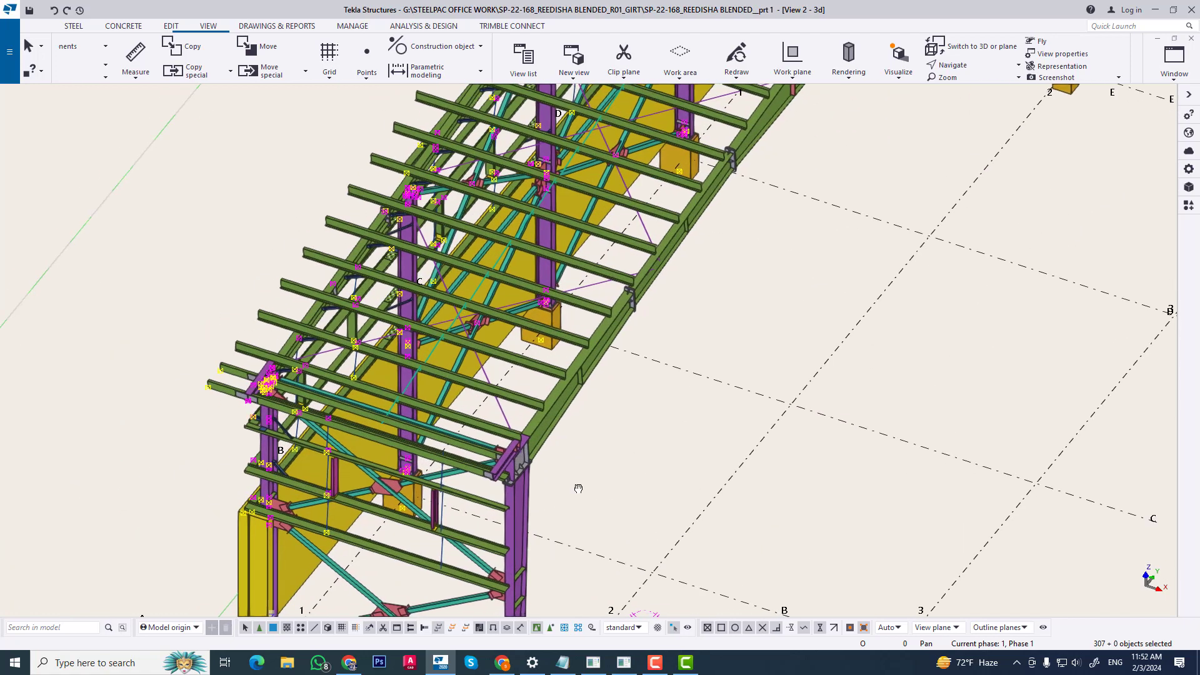
{"action": "left_click", "coordinate": [793, 69]}
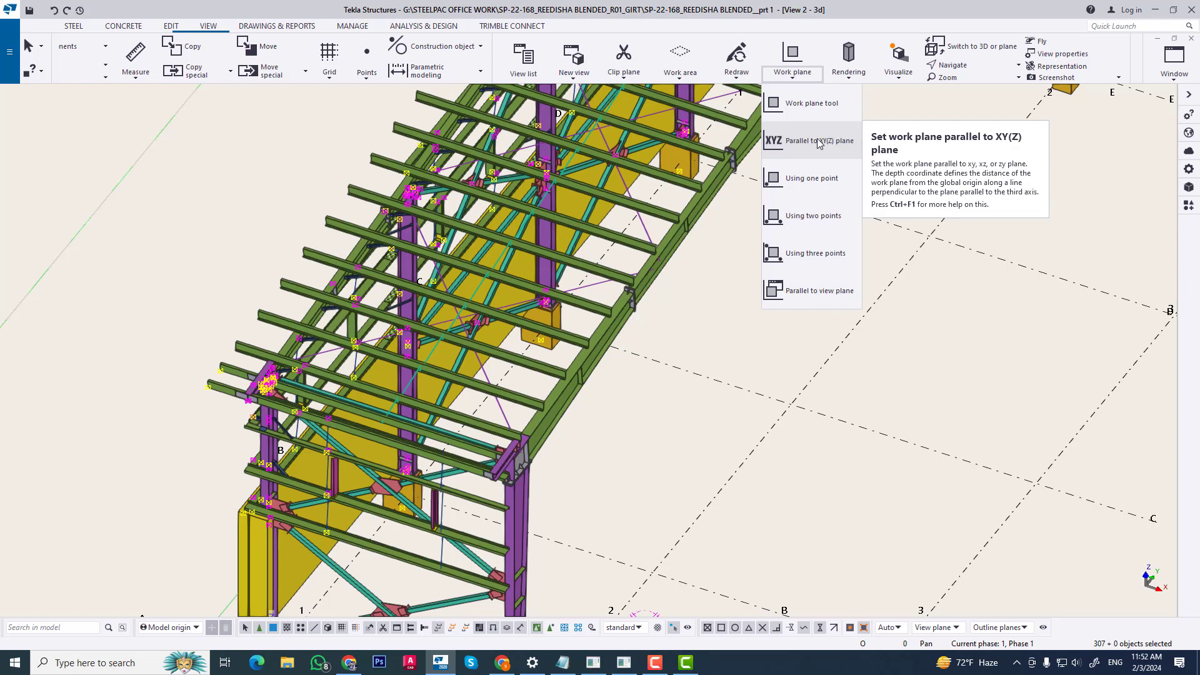
{"action": "left_click", "coordinate": [816, 105]}
{"action": "scroll", "coordinate": [563, 425], "scroll_direction": "up", "scroll_amount": 4}
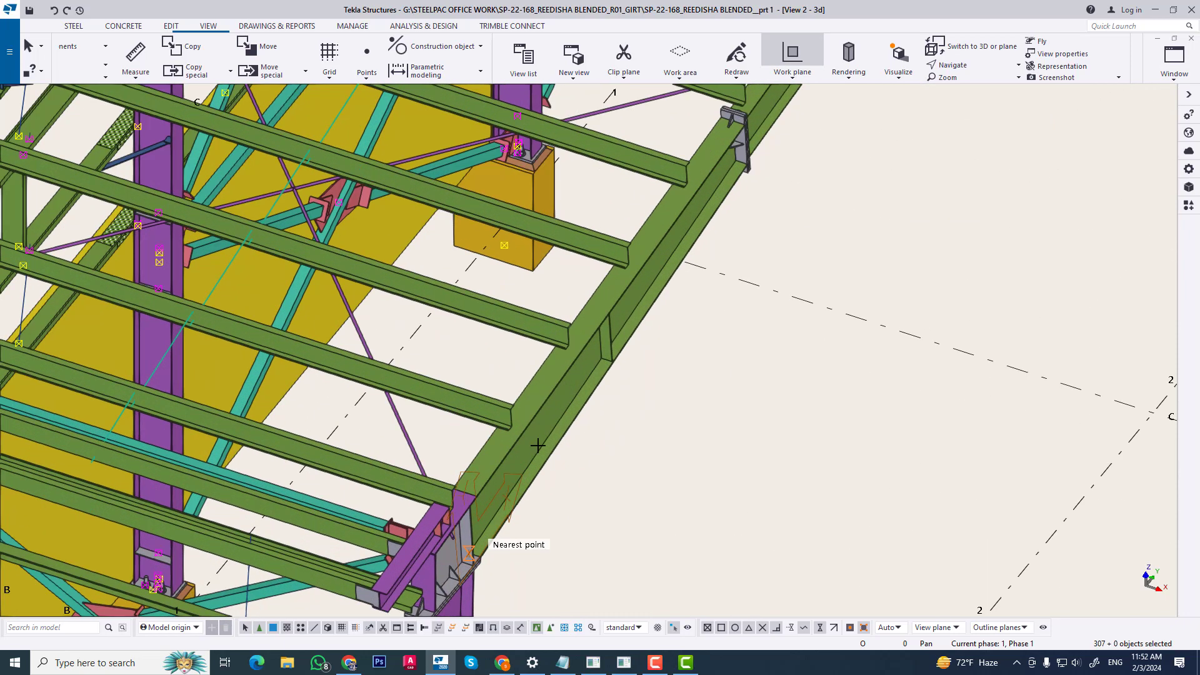
{"action": "left_click", "coordinate": [538, 446]}
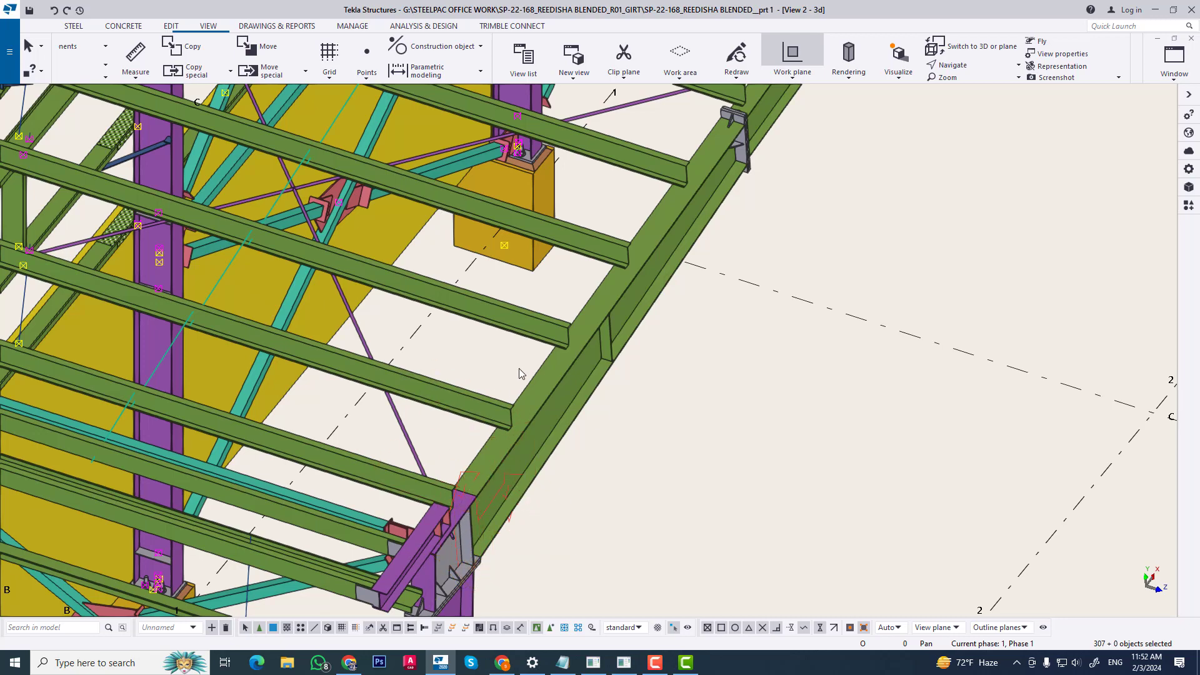
{"action": "scroll", "coordinate": [519, 373], "scroll_direction": "down", "scroll_amount": 4}
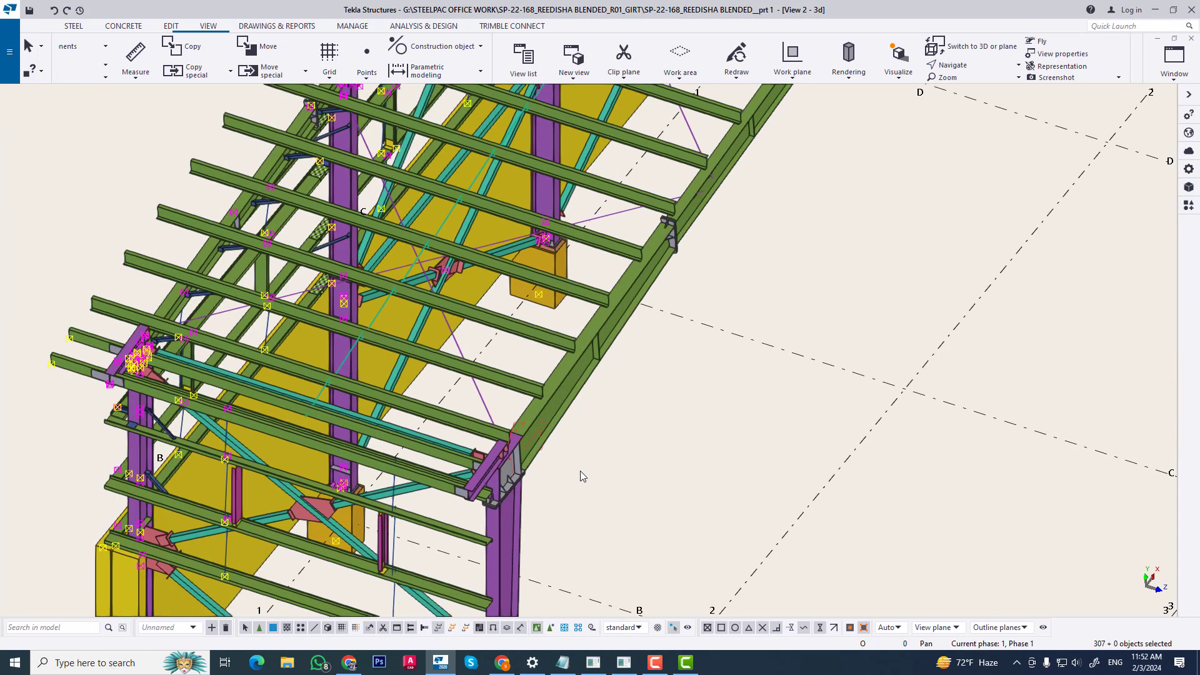
{"action": "scroll", "coordinate": [580, 471], "scroll_direction": "down", "scroll_amount": 1}
Step: In plan view, mirror-copy the parts along grid line 1 about grid line 2 with the beam-face work plane active, and inspect the copy in 3D
{"action": "key", "text": "ctrl+p"}
{"action": "scroll", "coordinate": [492, 388], "scroll_direction": "up", "scroll_amount": 1}
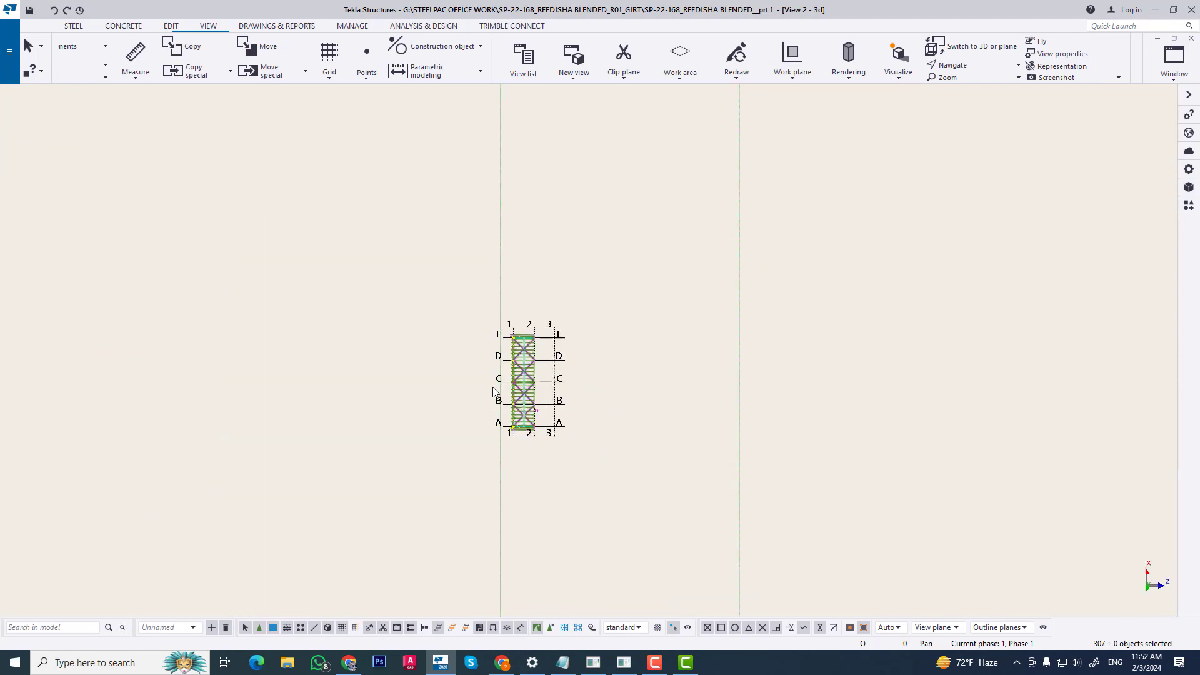
{"action": "scroll", "coordinate": [494, 388], "scroll_direction": "up", "scroll_amount": 4}
{"action": "left_click_drag", "start_coordinate": [521, 252], "coordinate": [550, 560]}
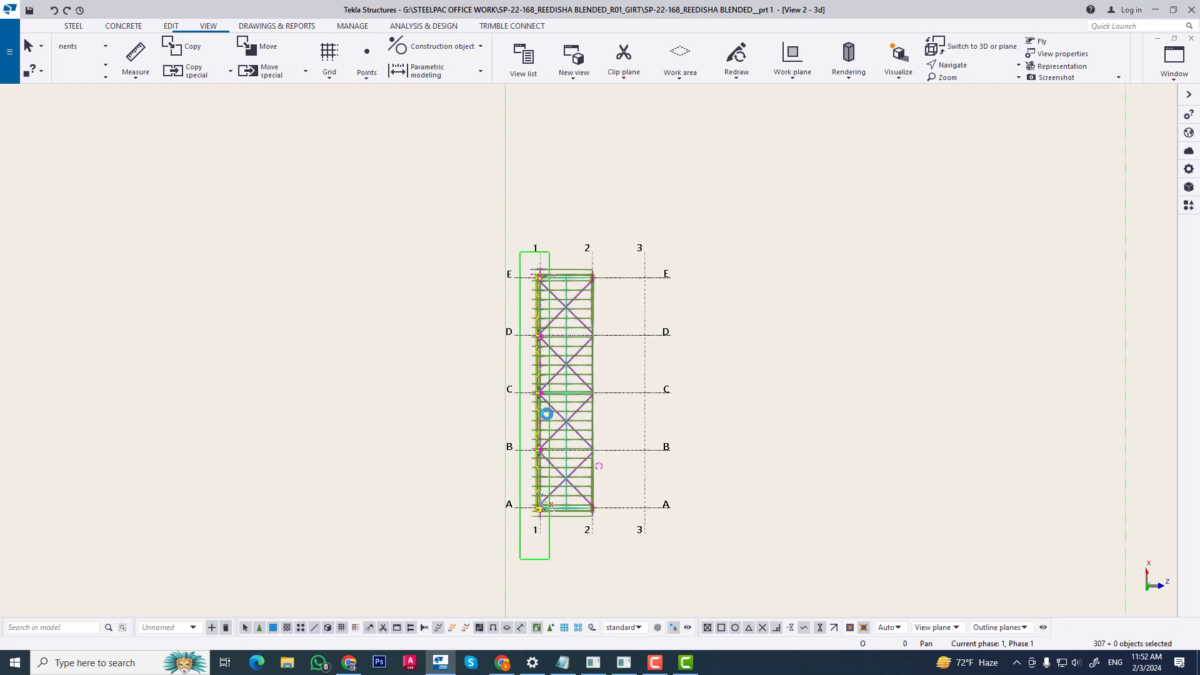
{"action": "scroll", "coordinate": [519, 300], "scroll_direction": "up", "scroll_amount": 3}
{"action": "right_click", "coordinate": [512, 302]}
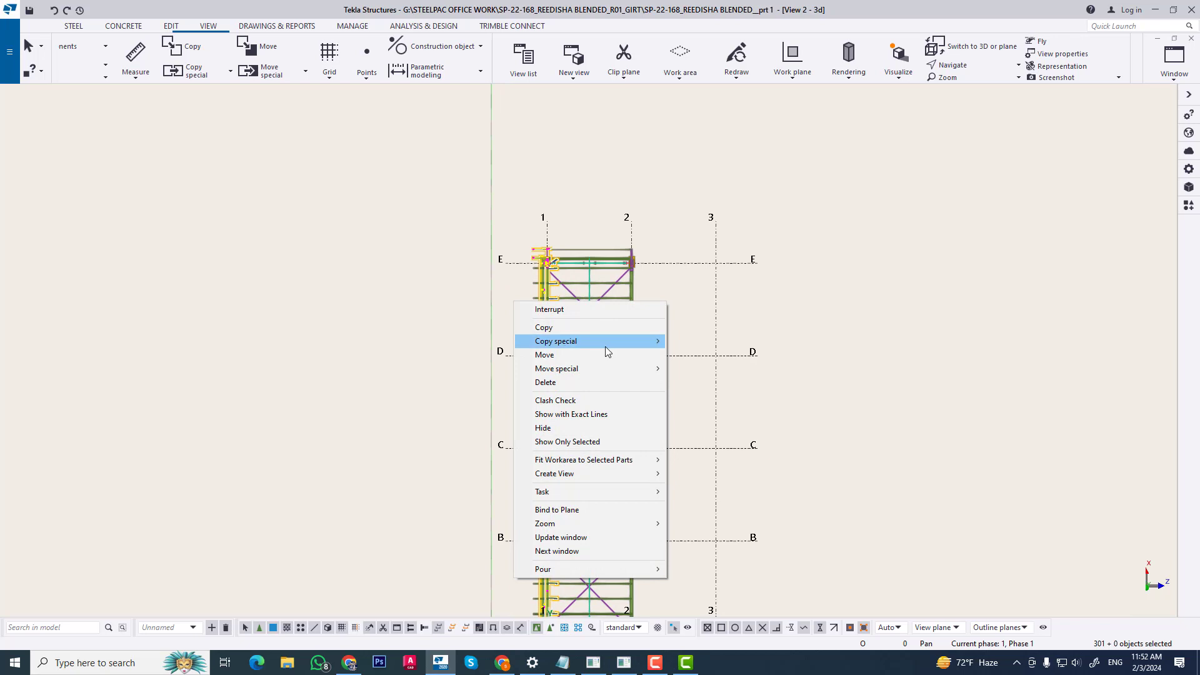
{"action": "mouse_move", "coordinate": [613, 338]}
{"action": "left_click", "coordinate": [732, 369]}
{"action": "middle_click_drag", "start_coordinate": [684, 536], "coordinate": [651, 490]}
{"action": "left_click", "coordinate": [628, 586]}
{"action": "left_click", "coordinate": [607, 196]}
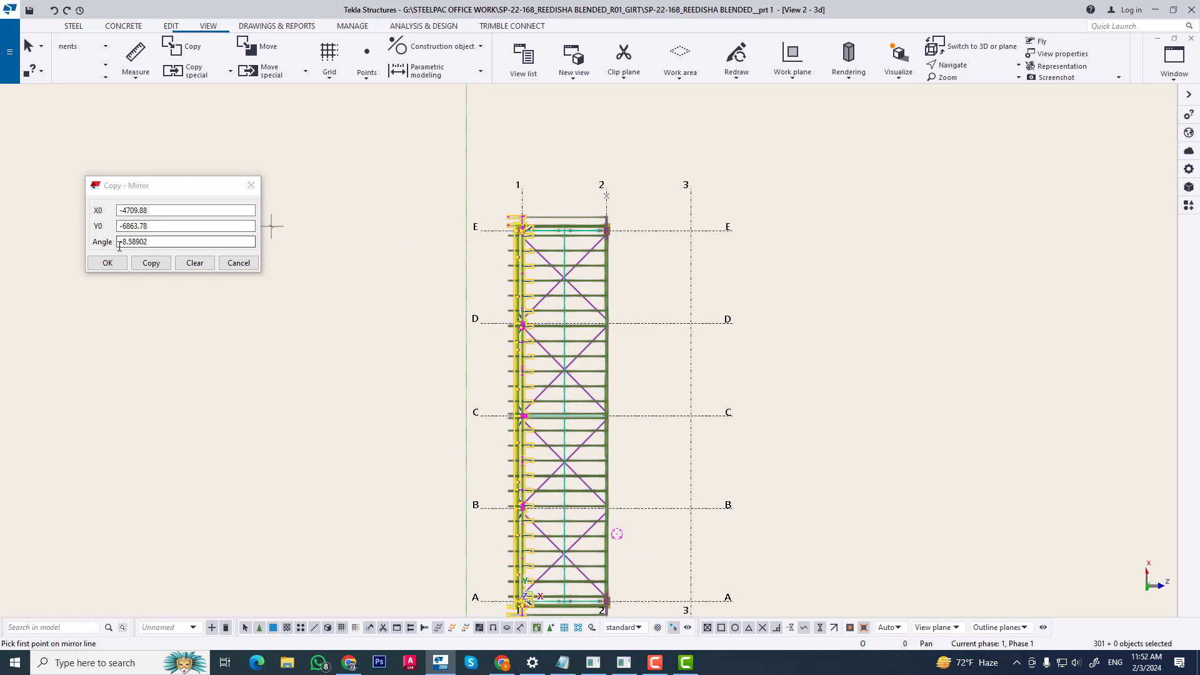
{"action": "left_click", "coordinate": [151, 262]}
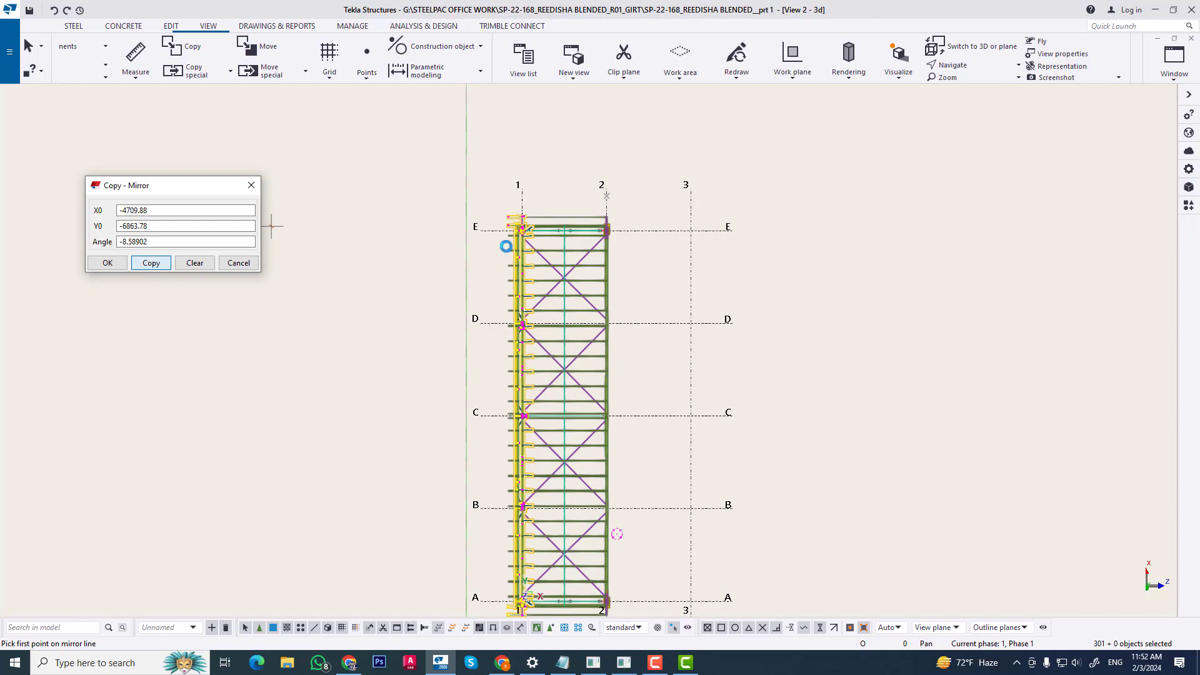
{"action": "middle_click_drag", "start_coordinate": [548, 491], "coordinate": [428, 345], "text": "ctrl"}
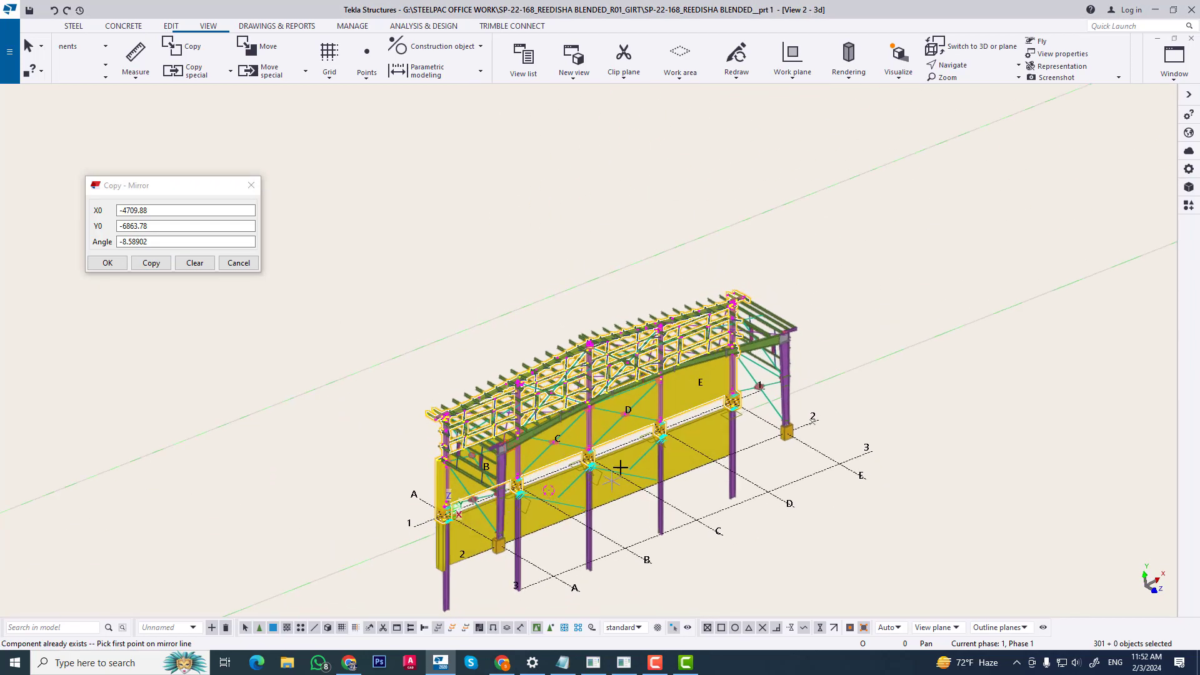
{"action": "scroll", "coordinate": [614, 507], "scroll_direction": "up", "scroll_amount": 1}
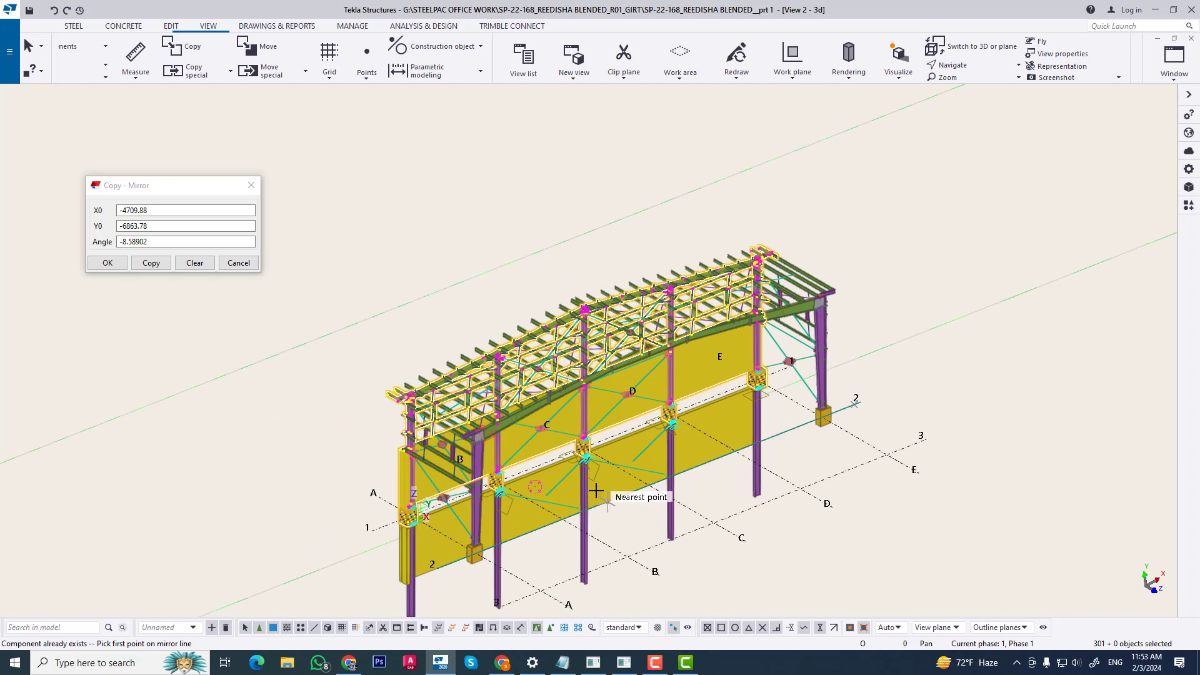
{"action": "left_click", "coordinate": [251, 186]}
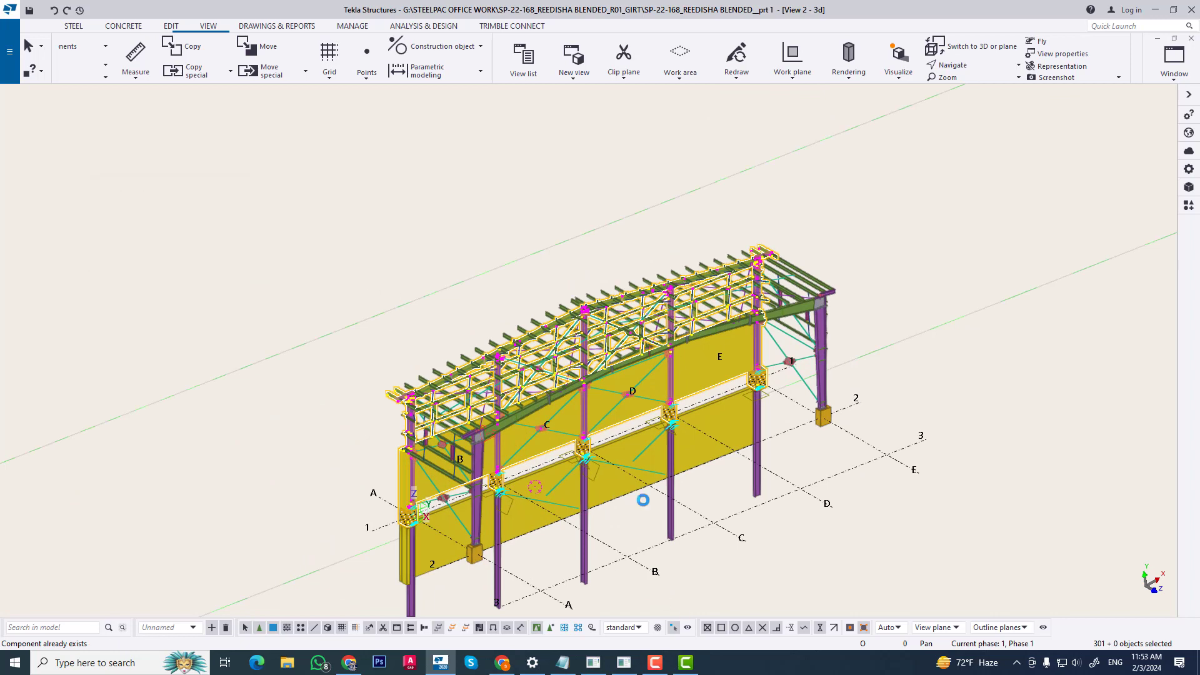
Step: Remove the mirrored parts from the 3D model, leaving the frame between grid lines 1 and 2
{"action": "key", "text": "Delete"}
{"action": "scroll", "coordinate": [504, 501], "scroll_direction": "up", "scroll_amount": 5}
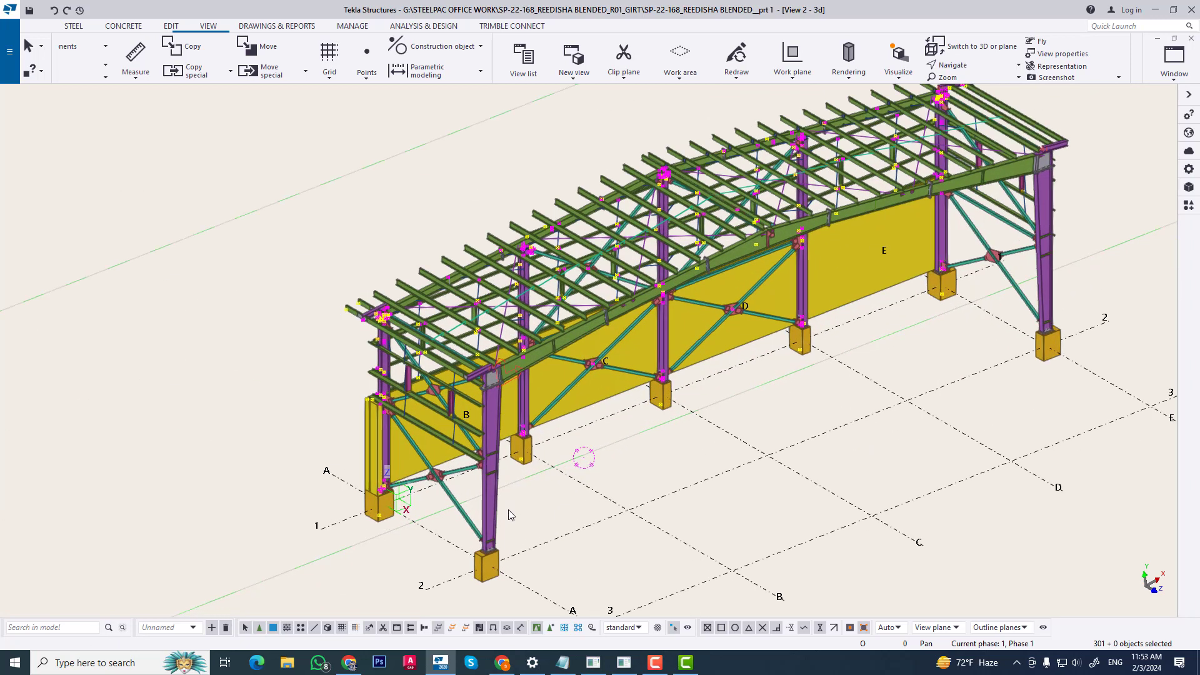
{"action": "scroll", "coordinate": [307, 445], "scroll_direction": "up", "scroll_amount": 1}
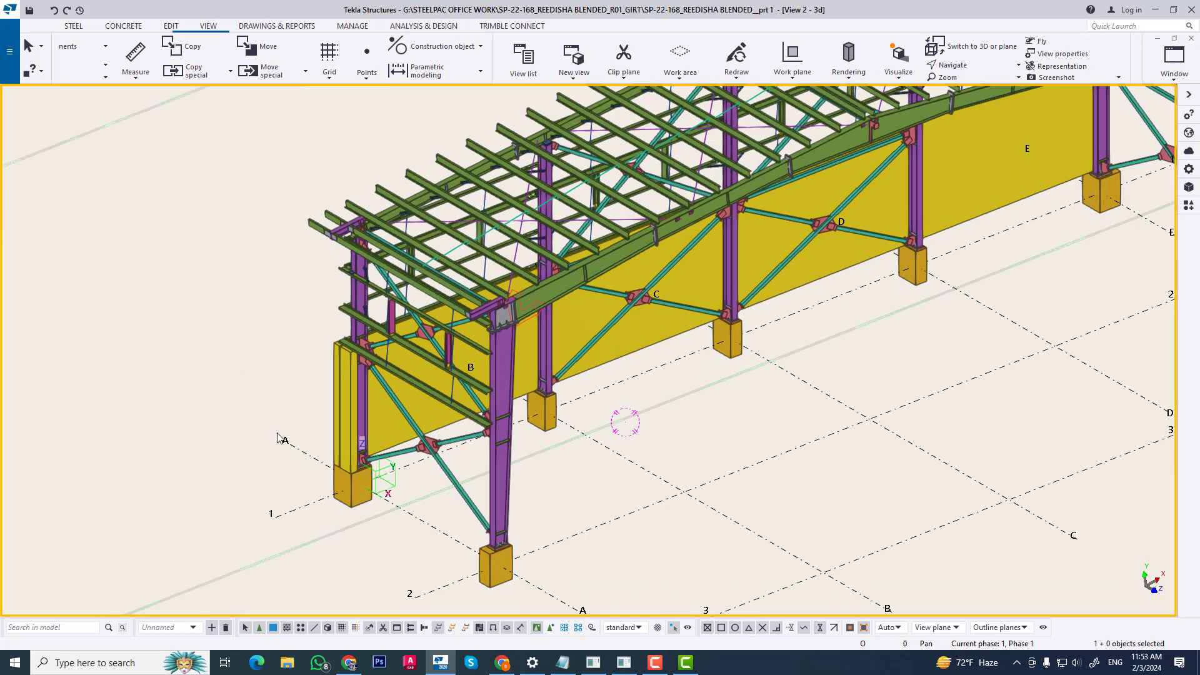
{"action": "scroll", "coordinate": [278, 454], "scroll_direction": "down", "scroll_amount": 1}
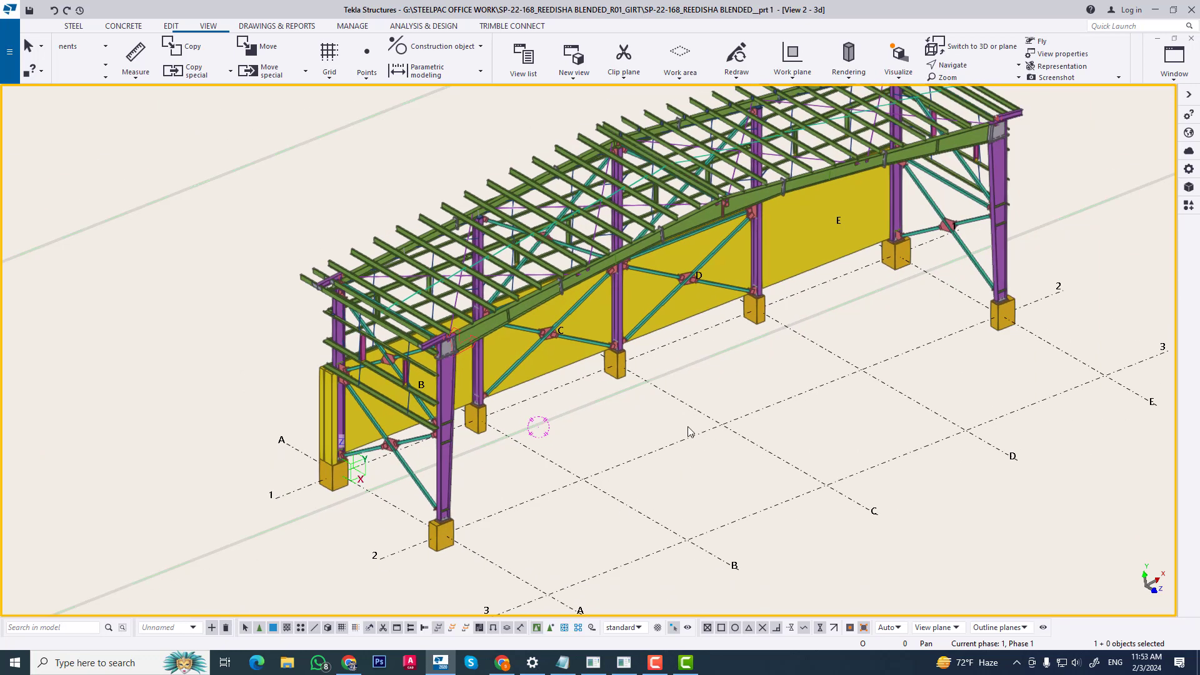
Step: Open the Grid A elevation view and frame grid lines 1 to 3
{"action": "left_click", "coordinate": [1175, 59]}
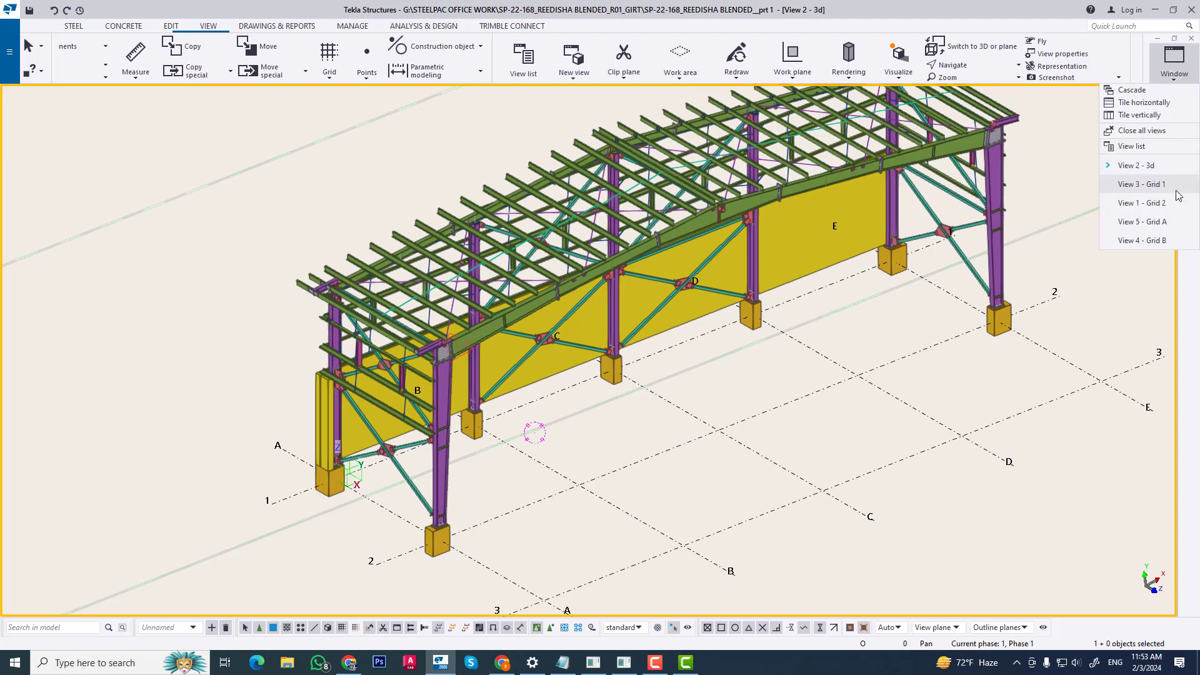
{"action": "left_click", "coordinate": [1142, 222]}
{"action": "scroll", "coordinate": [689, 381], "scroll_direction": "up", "scroll_amount": 3}
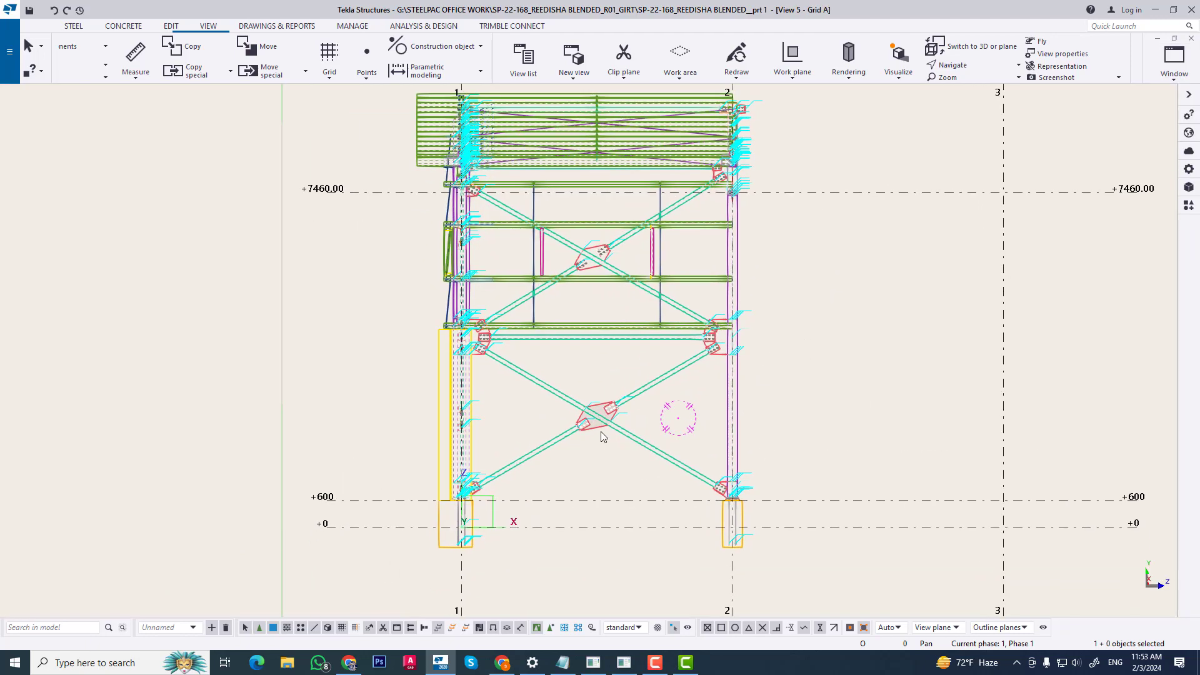
{"action": "scroll", "coordinate": [603, 436], "scroll_direction": "down", "scroll_amount": 3}
Step: In the Grid A view, mirror-copy the parts along grid line 1, using grid line 2 as the mirror line
{"action": "left_click_drag", "start_coordinate": [438, 197], "coordinate": [558, 592]}
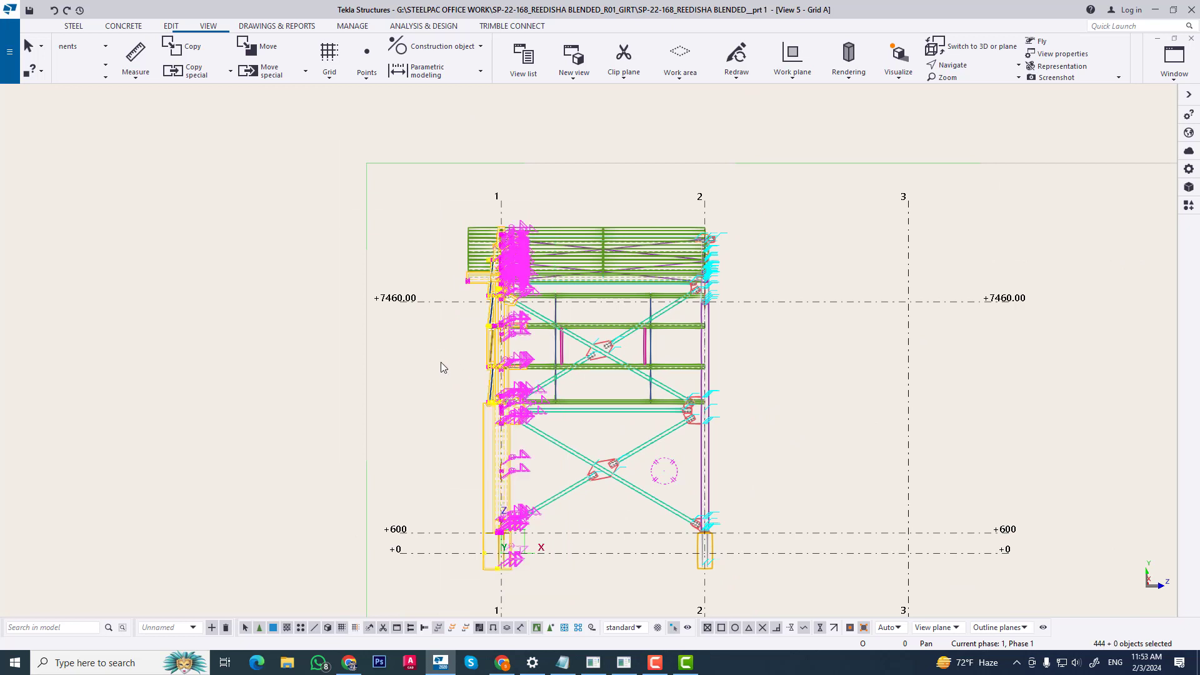
{"action": "right_click", "coordinate": [440, 354]}
{"action": "mouse_move", "coordinate": [503, 396]}
{"action": "left_click", "coordinate": [625, 421]}
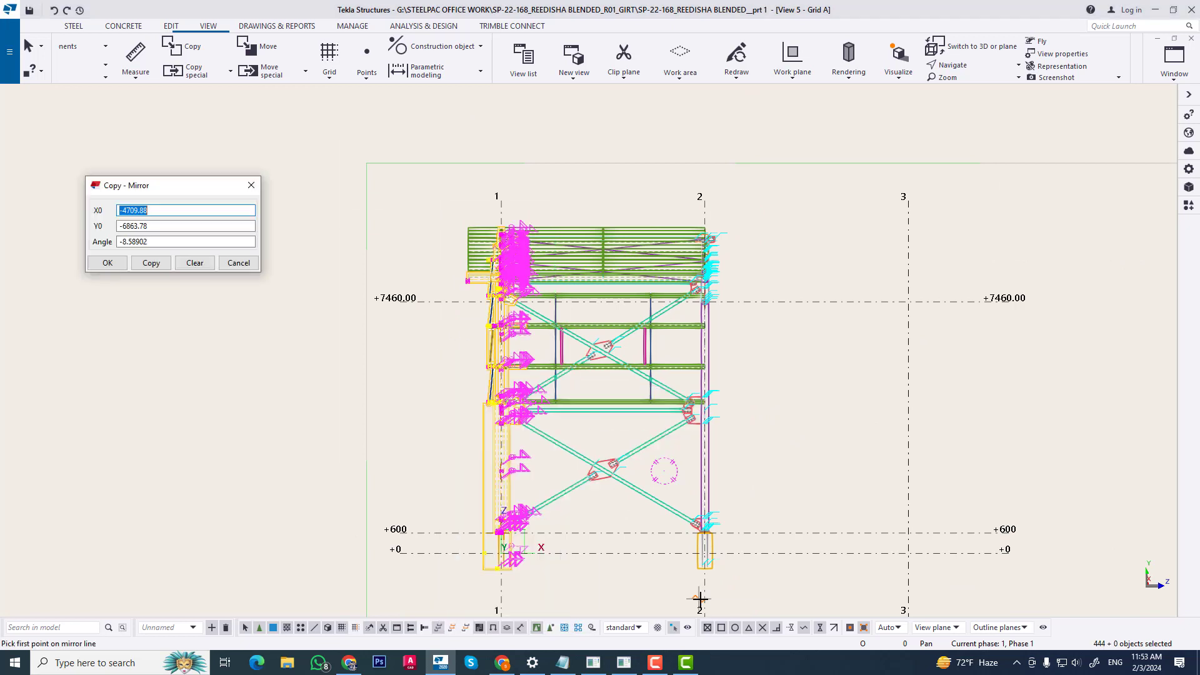
{"action": "left_click", "coordinate": [705, 598]}
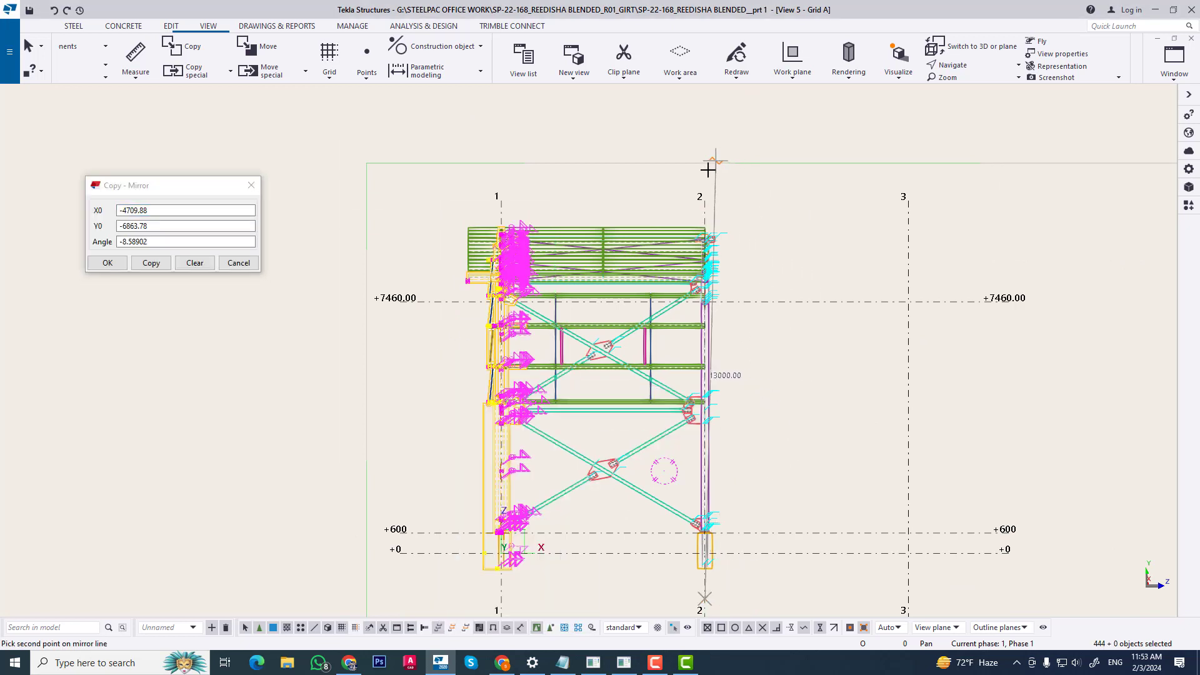
{"action": "left_click", "coordinate": [705, 211]}
{"action": "left_click", "coordinate": [151, 263]}
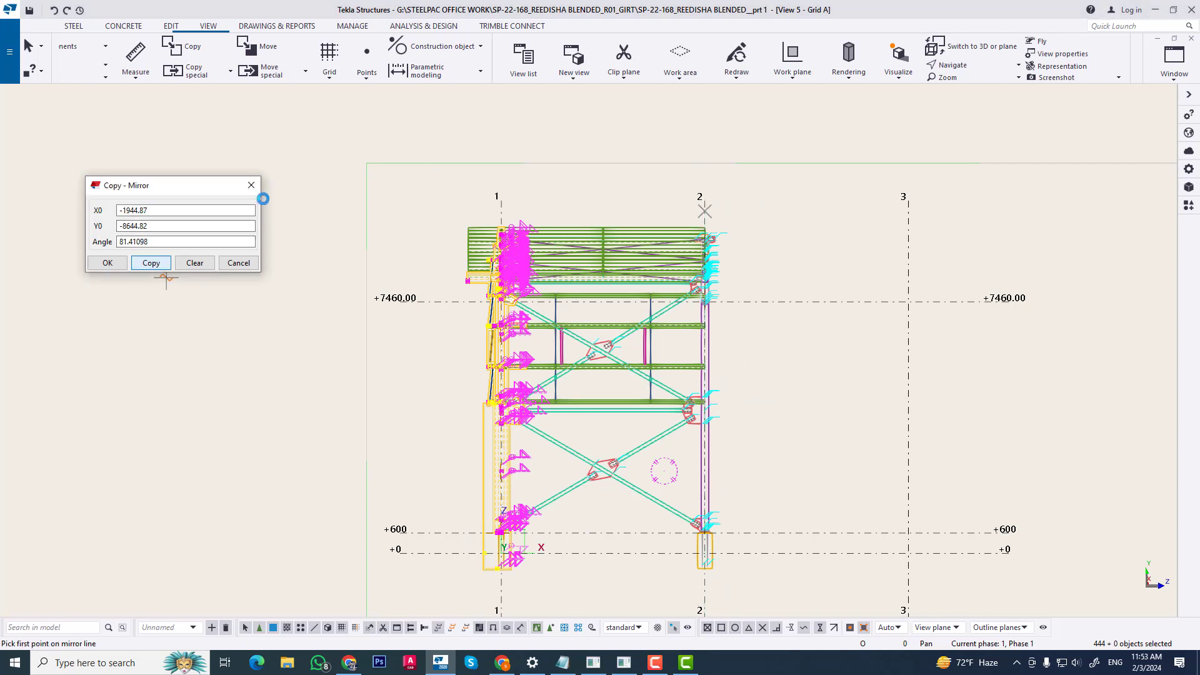
{"action": "left_click", "coordinate": [252, 187]}
Step: Inspect where the mirrored parts land in the Grid A view, then undo the mirror copy and clear the selection
{"action": "scroll", "coordinate": [535, 514], "scroll_direction": "up", "scroll_amount": 3}
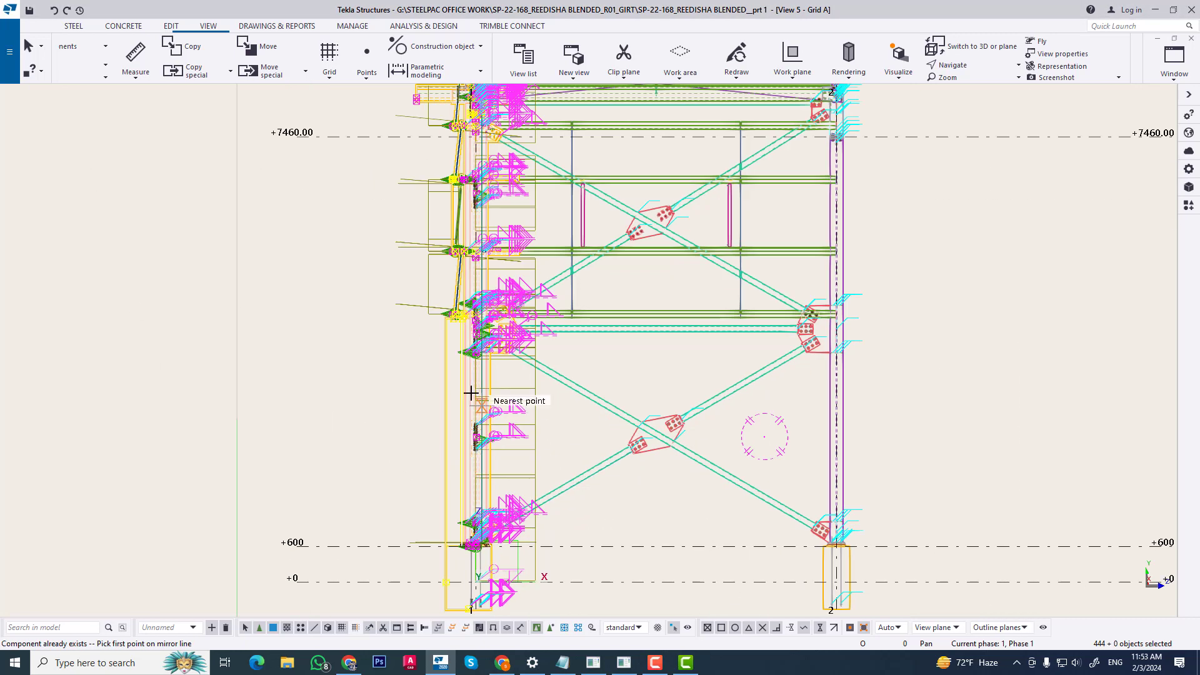
{"action": "scroll", "coordinate": [568, 504], "scroll_direction": "down", "scroll_amount": 1}
{"action": "key", "text": "Escape"}
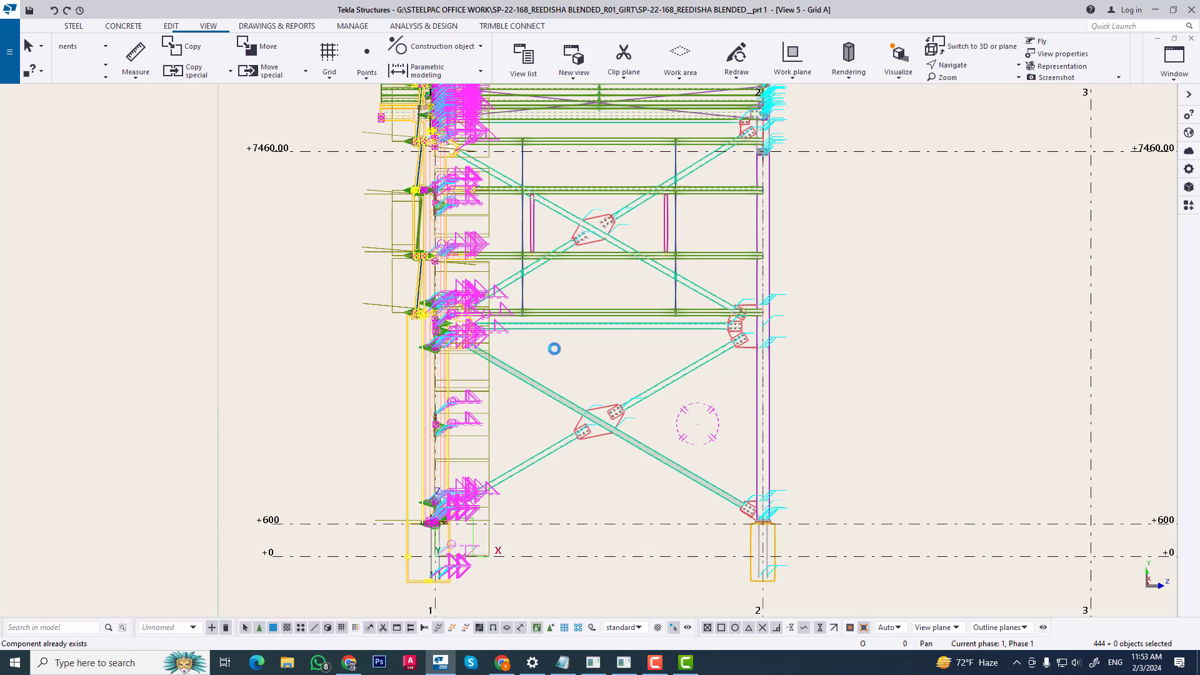
{"action": "middle_click_drag", "start_coordinate": [583, 388], "coordinate": [572, 455]}
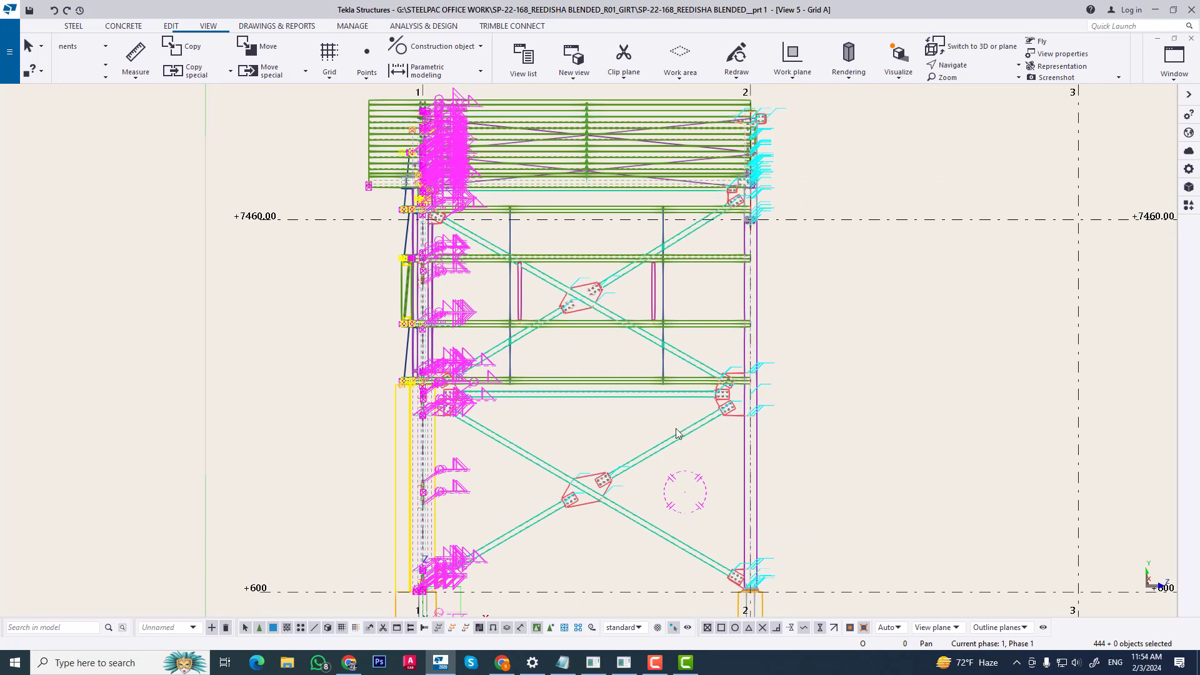
{"action": "left_click", "coordinate": [844, 419]}
{"action": "scroll", "coordinate": [844, 419], "scroll_direction": "down", "scroll_amount": 4}
{"action": "middle_click_drag", "start_coordinate": [642, 423], "coordinate": [557, 410]}
{"action": "scroll", "coordinate": [556, 419], "scroll_direction": "up", "scroll_amount": 3}
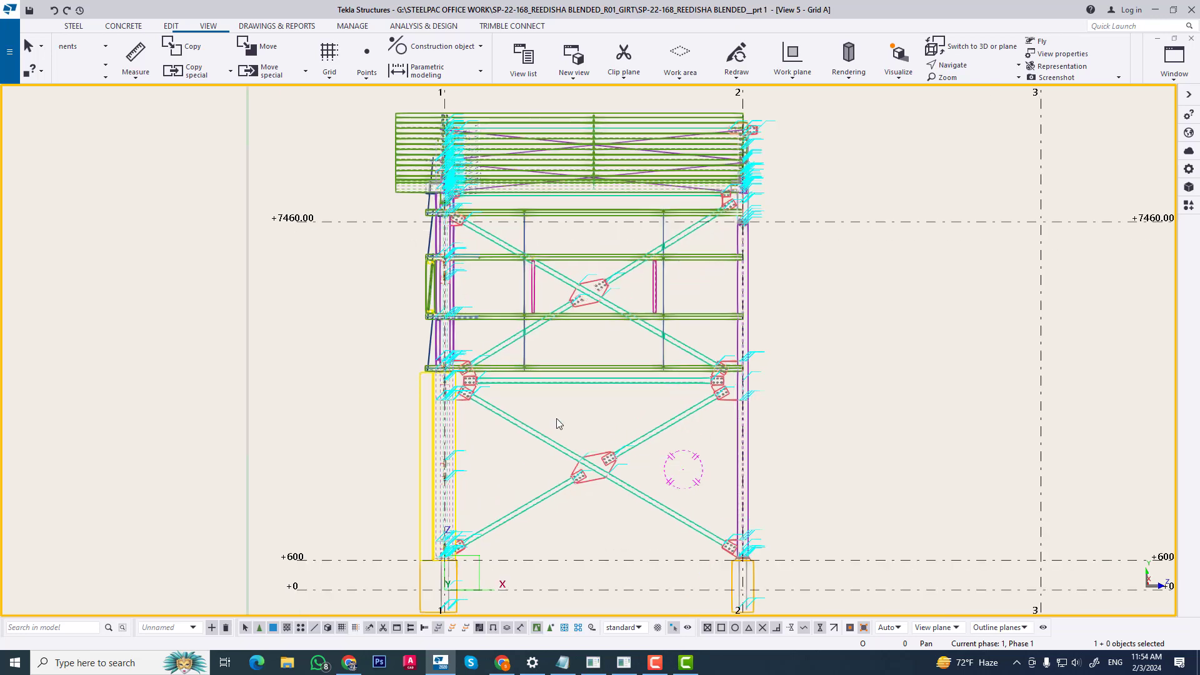
Step: Set the work plane parallel to the Grid A view plane
{"action": "left_click", "coordinate": [800, 77]}
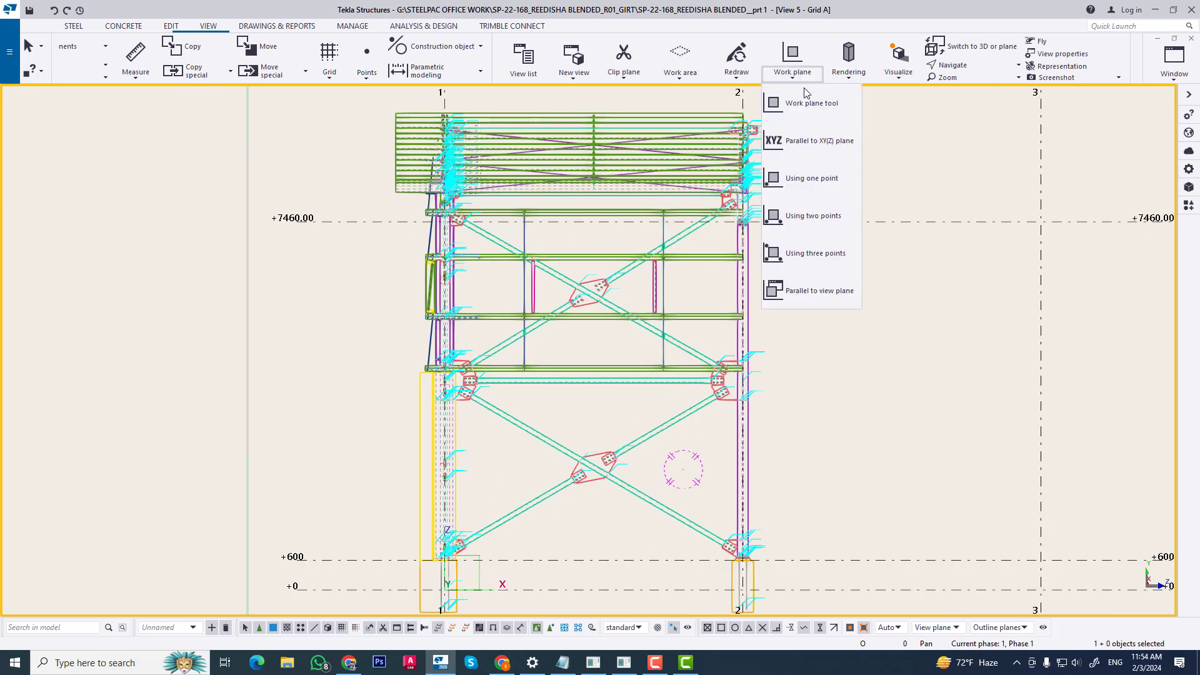
{"action": "left_click", "coordinate": [832, 300]}
{"action": "middle_click_drag", "start_coordinate": [611, 488], "coordinate": [593, 393]}
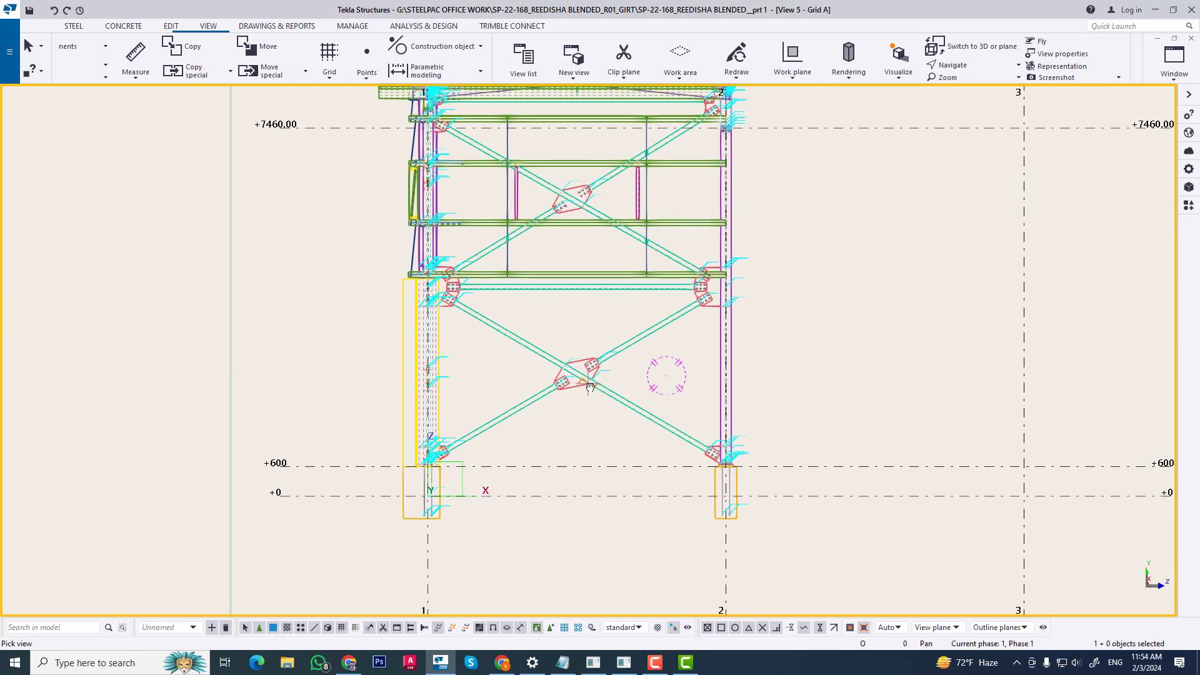
{"action": "left_click", "coordinate": [586, 450]}
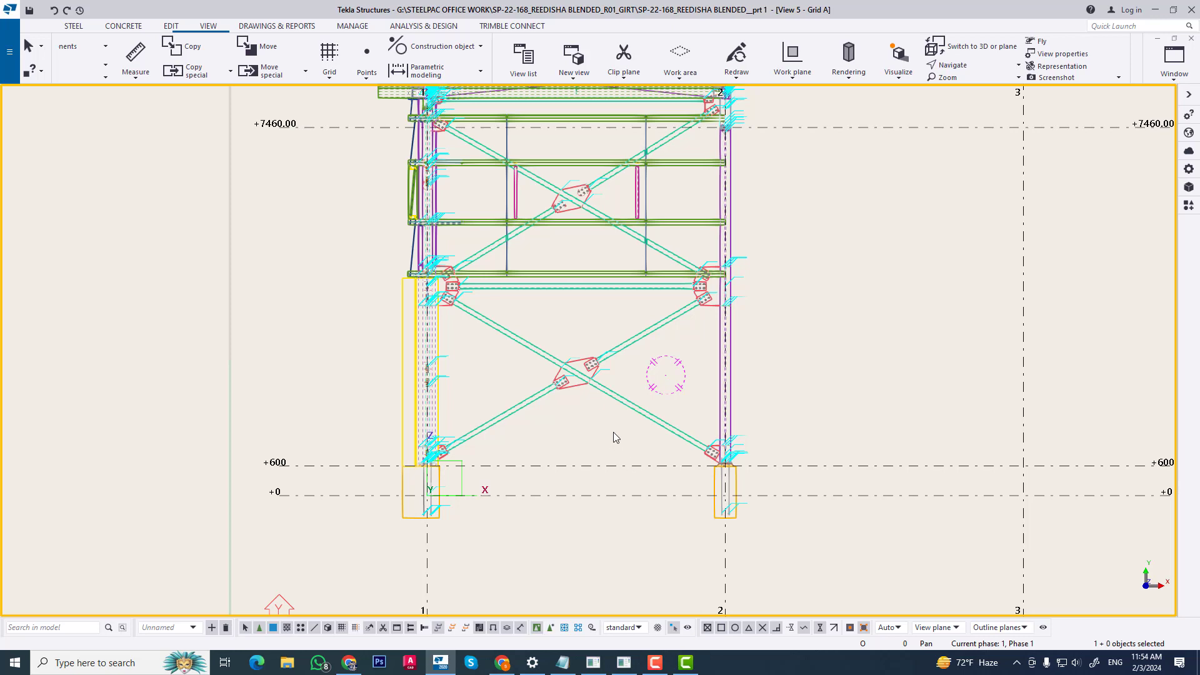
Step: With the Grid A work plane active, mirror-copy the parts along grid line 1 about grid line 2, with X0 9040, Y0 0 and angle 90°
{"action": "scroll", "coordinate": [613, 432], "scroll_direction": "down", "scroll_amount": 4}
{"action": "left_click_drag", "start_coordinate": [395, 214], "coordinate": [522, 589]}
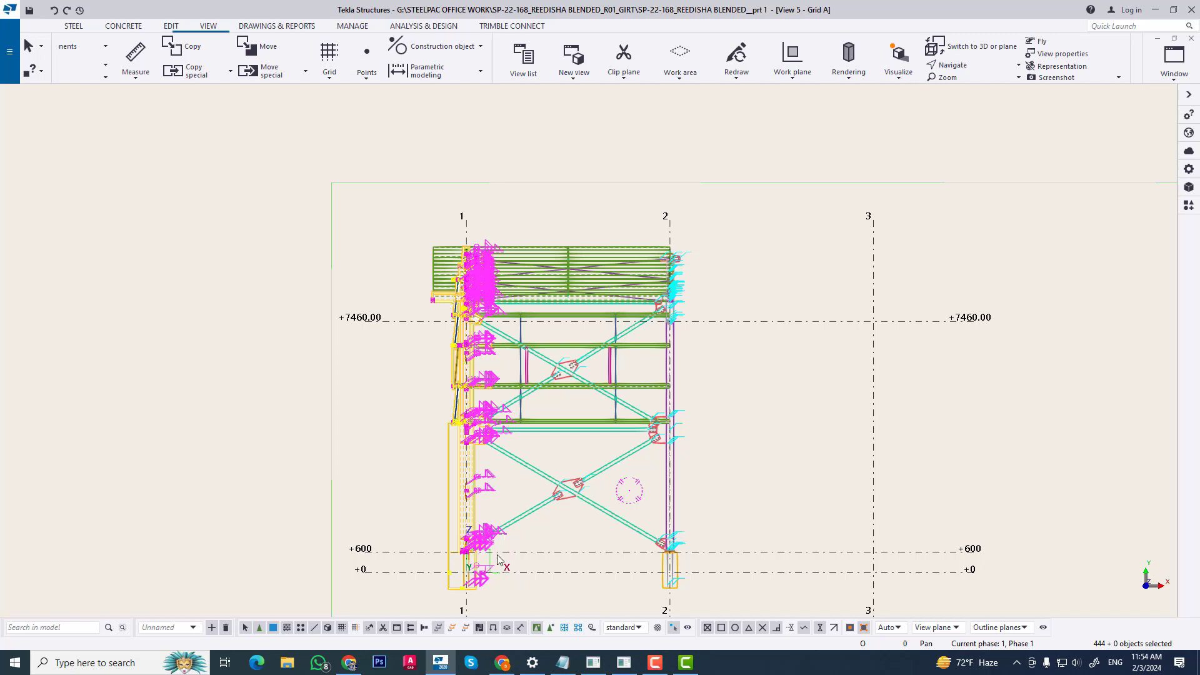
{"action": "scroll", "coordinate": [426, 459], "scroll_direction": "up", "scroll_amount": 3}
{"action": "right_click", "coordinate": [406, 454]}
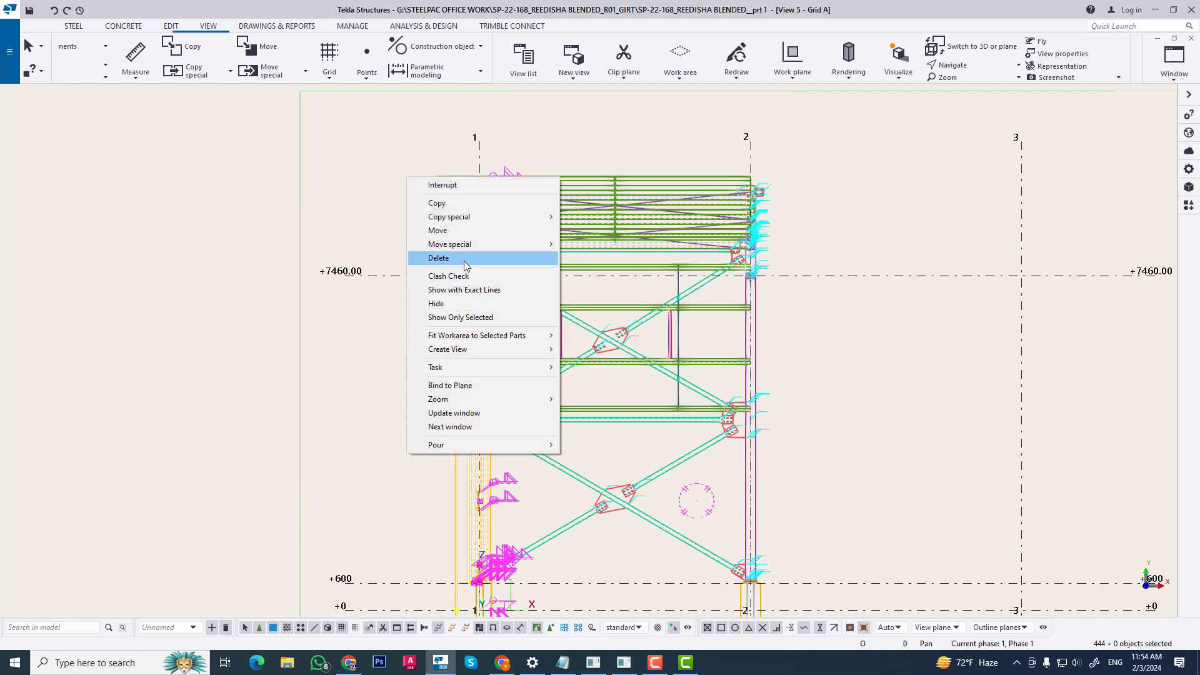
{"action": "mouse_move", "coordinate": [475, 217]}
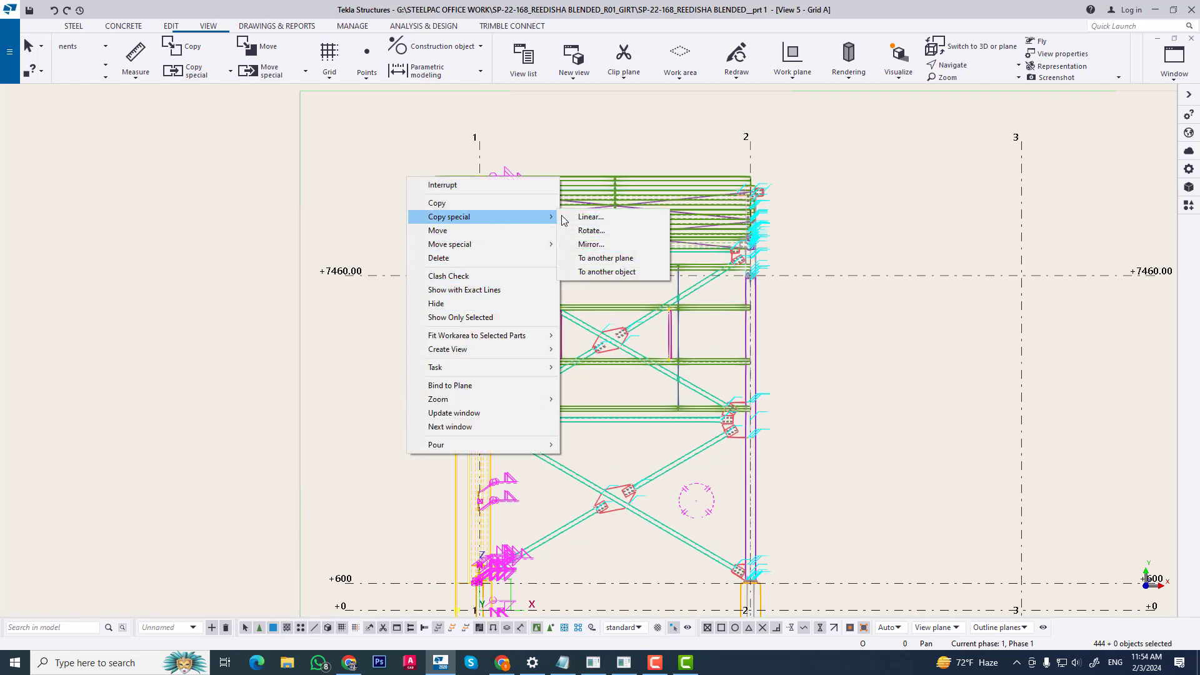
{"action": "left_click", "coordinate": [603, 245]}
{"action": "scroll", "coordinate": [619, 531], "scroll_direction": "down", "scroll_amount": 3}
{"action": "left_click", "coordinate": [635, 567]}
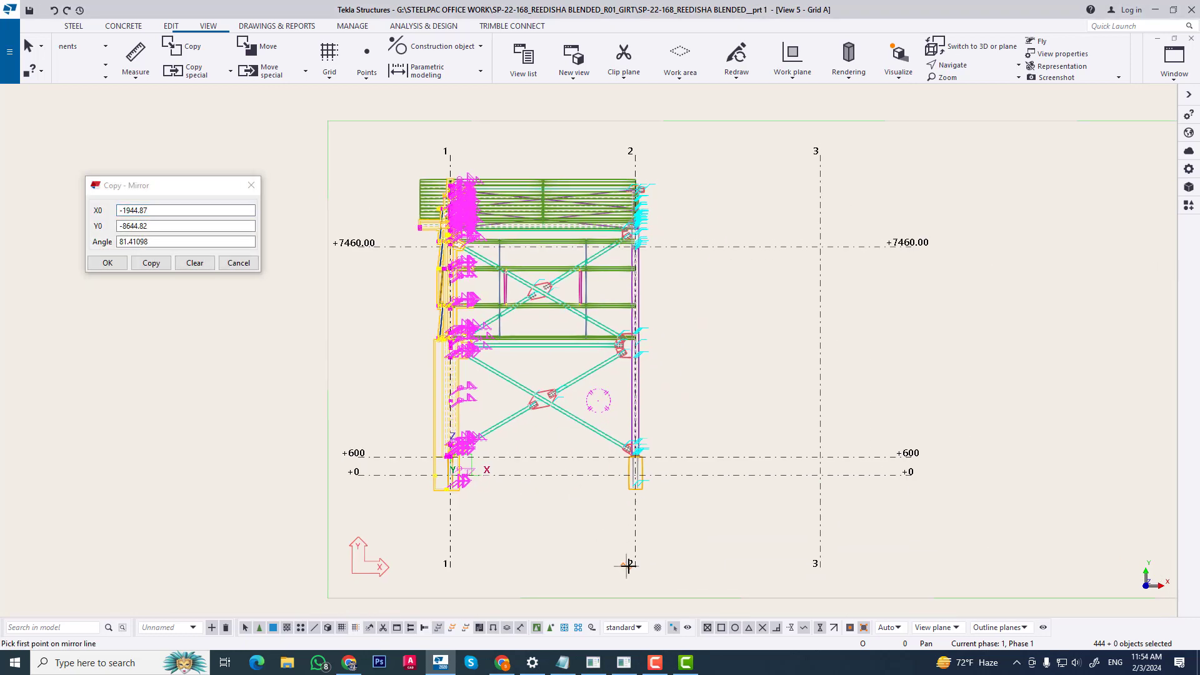
{"action": "middle_click_drag", "start_coordinate": [686, 459], "coordinate": [673, 594]}
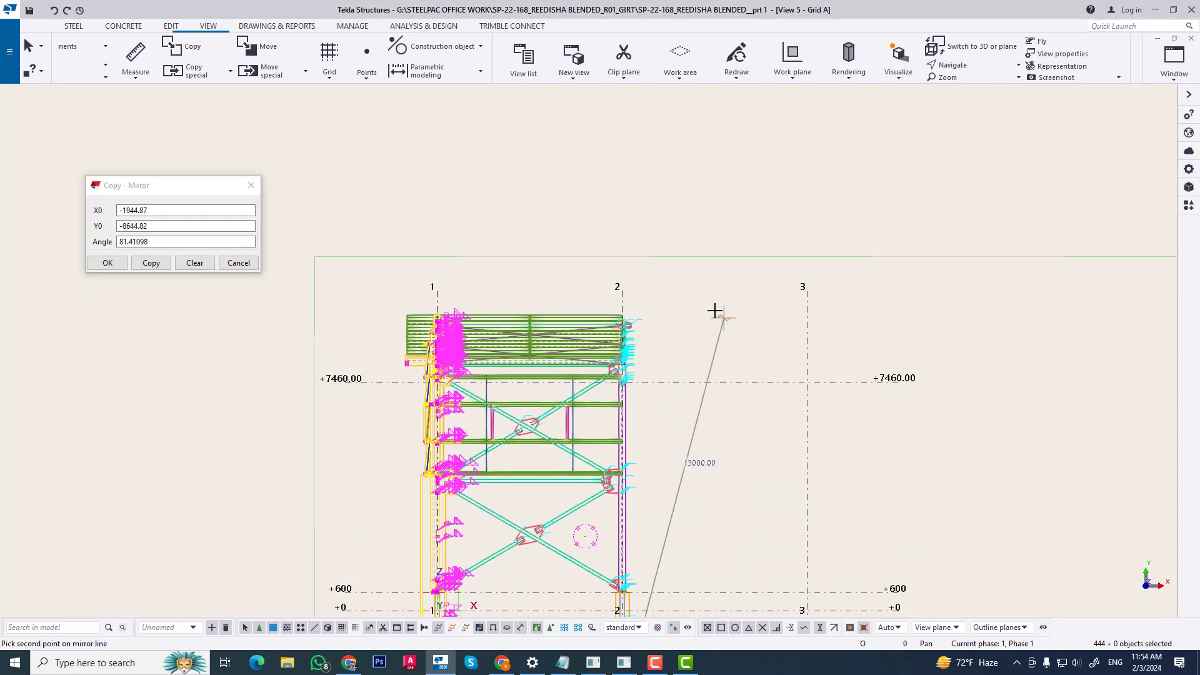
{"action": "left_click", "coordinate": [625, 295]}
{"action": "left_click", "coordinate": [151, 263]}
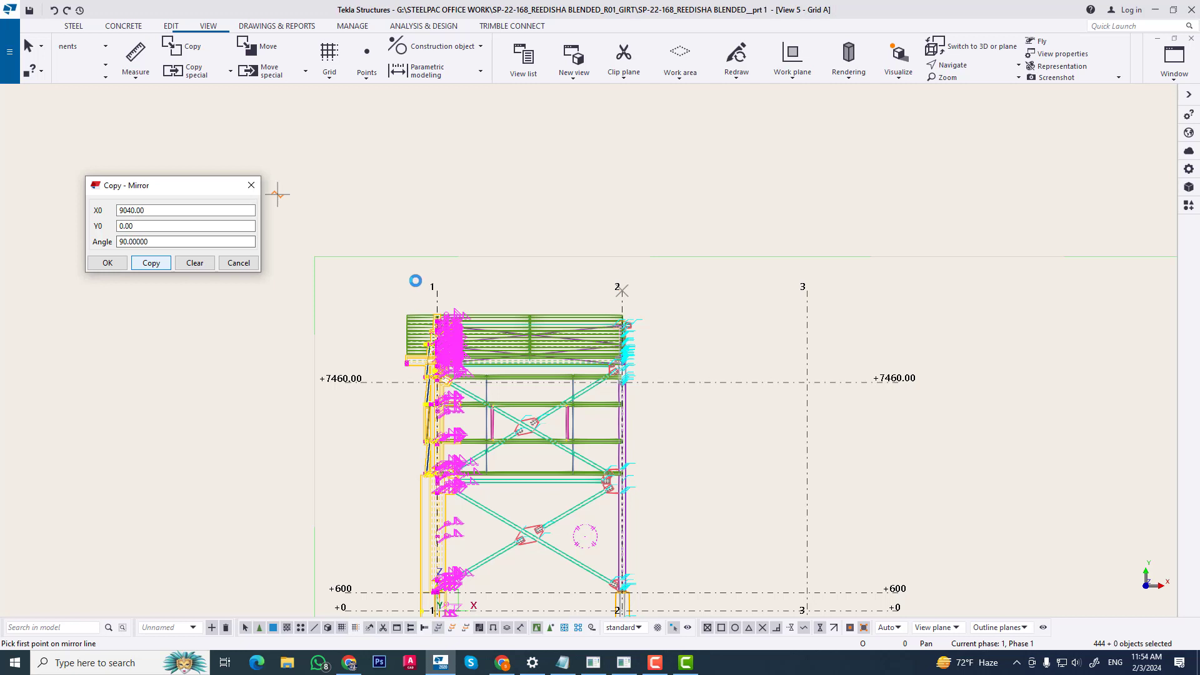
{"action": "middle_click_drag", "start_coordinate": [737, 440], "coordinate": [686, 392]}
{"action": "right_click", "coordinate": [663, 297]}
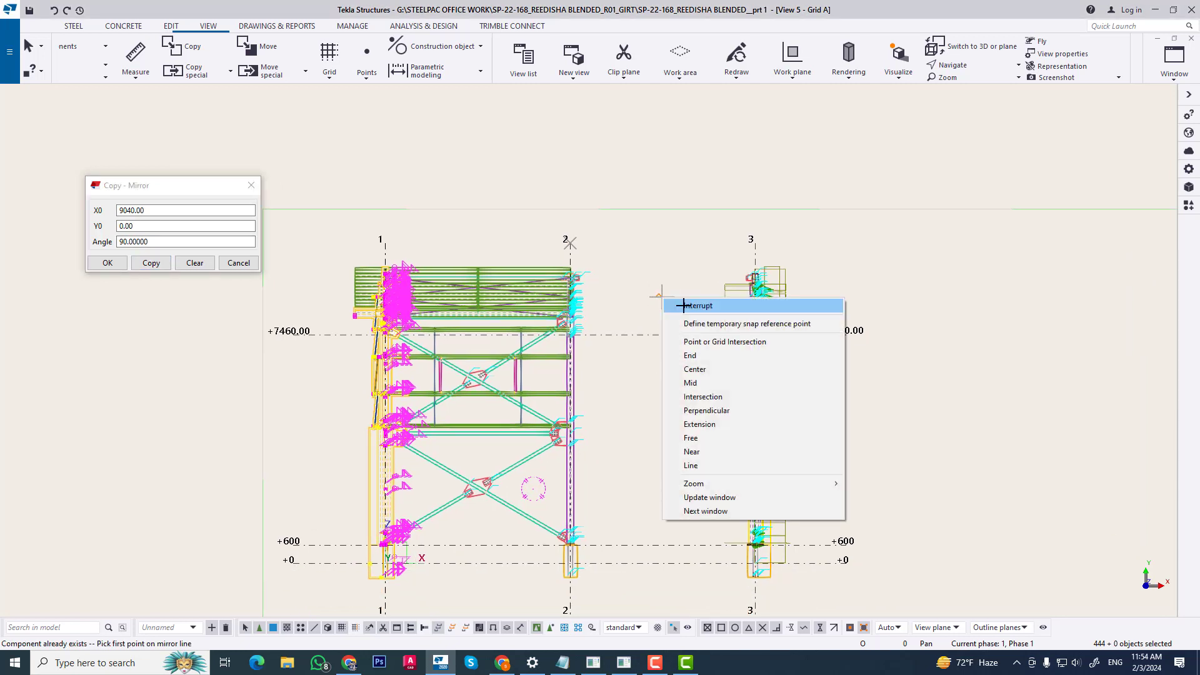
{"action": "left_click", "coordinate": [684, 306]}
{"action": "left_click", "coordinate": [250, 186]}
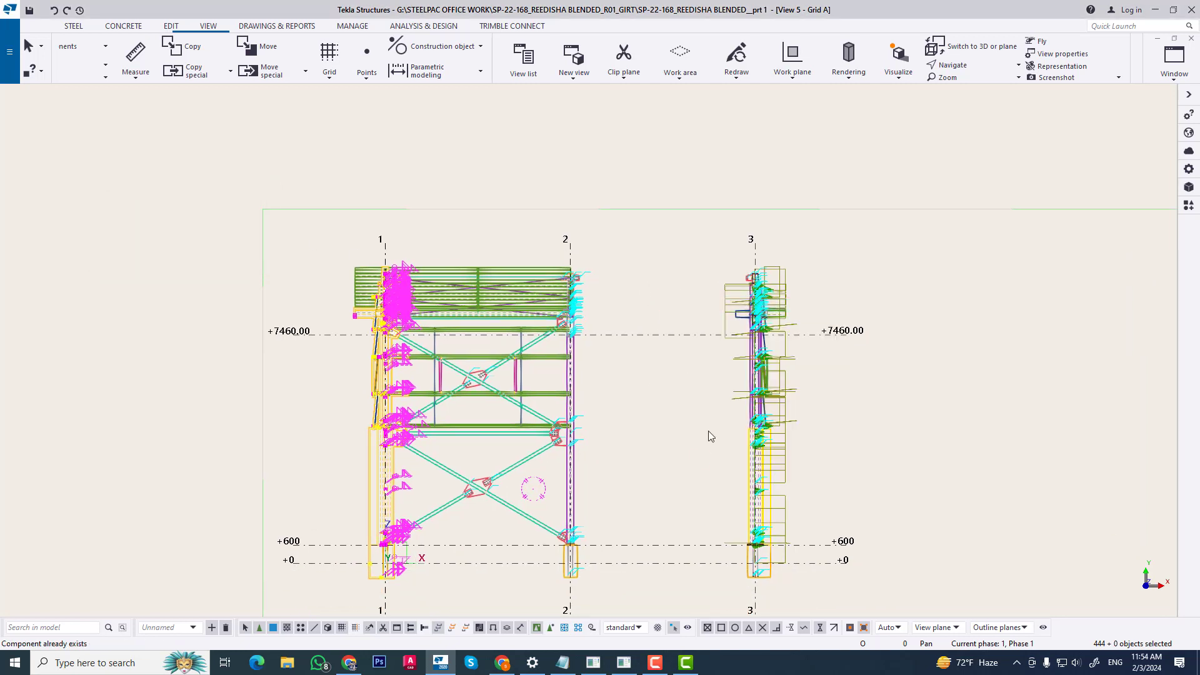
Step: Clear the selection and remove the mirrored parts along grid line 3
{"action": "right_click", "coordinate": [710, 436]}
{"action": "left_click", "coordinate": [672, 453]}
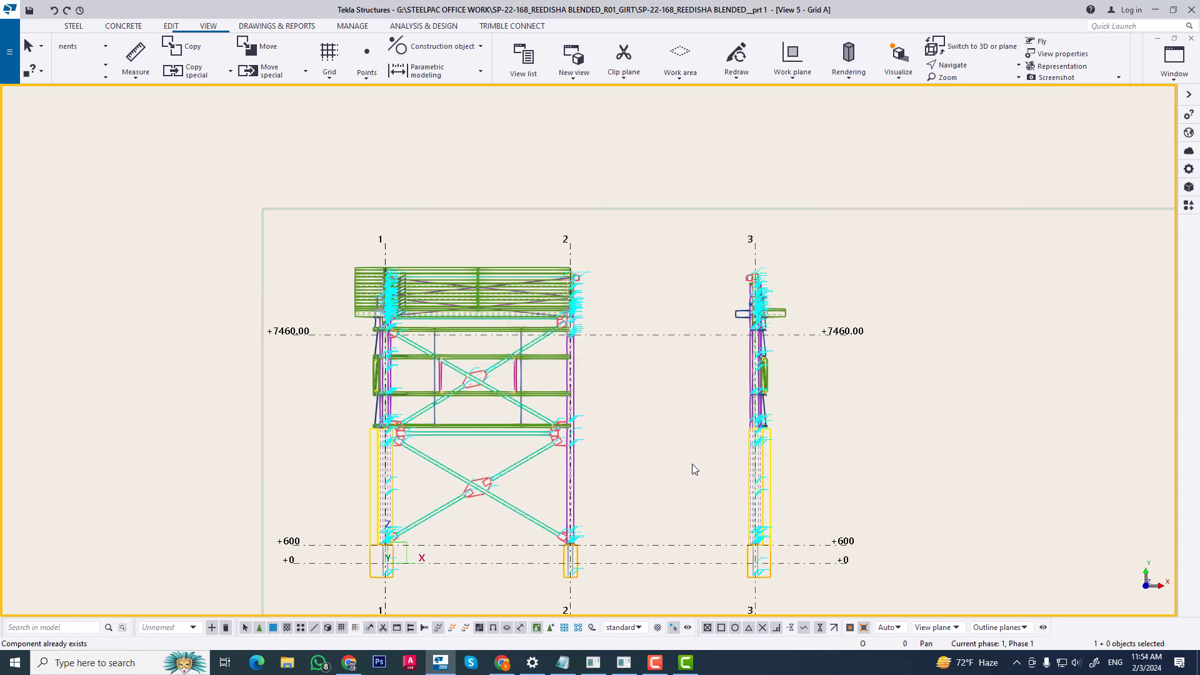
{"action": "key", "text": "Delete"}
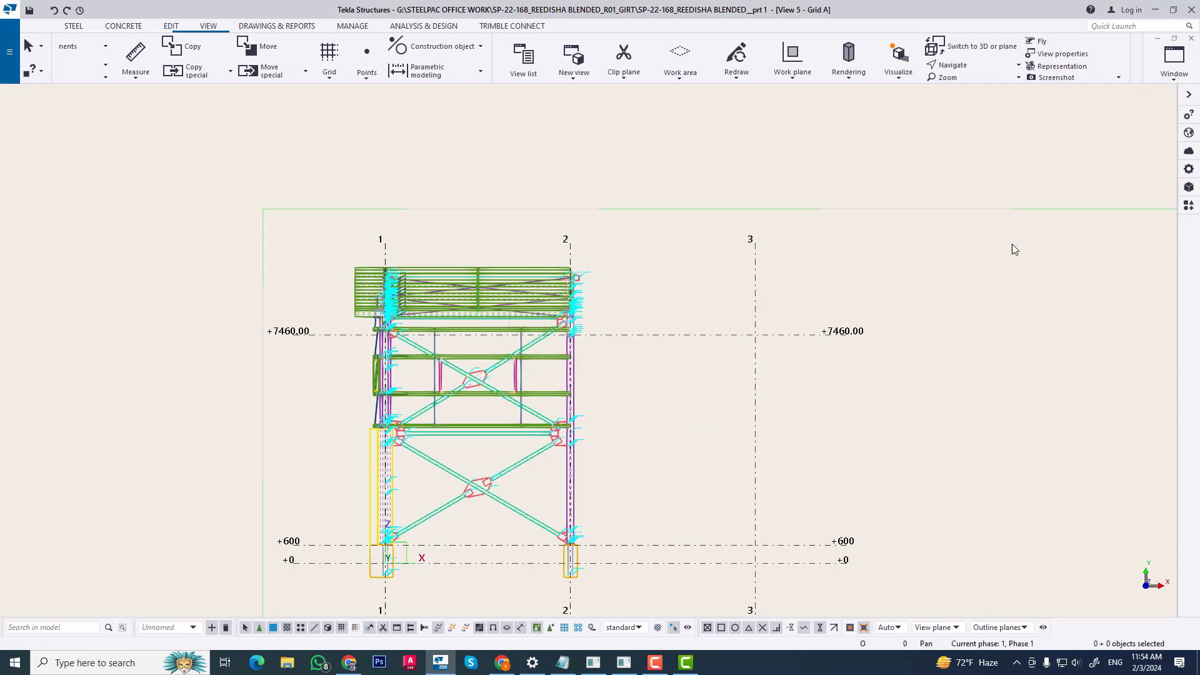
Step: Open the 3D view and examine the orientation of the red work plane symbol near grid lines 1 and A
{"action": "left_click", "coordinate": [1175, 67]}
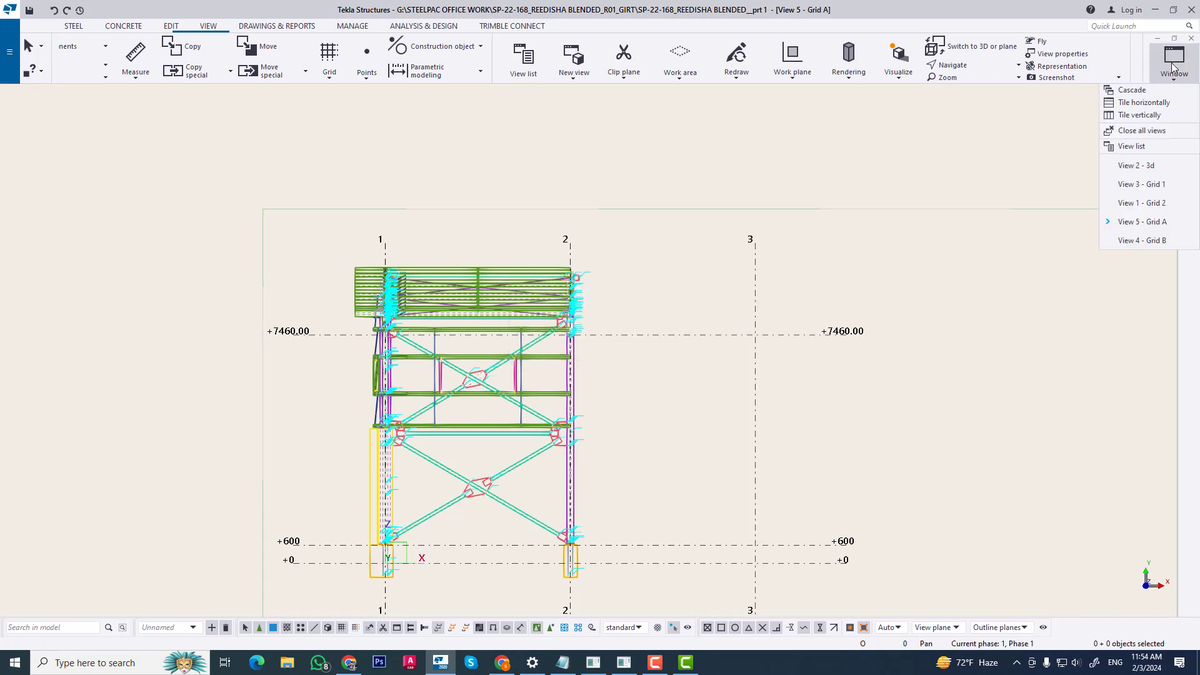
{"action": "left_click", "coordinate": [1171, 170]}
{"action": "scroll", "coordinate": [520, 459], "scroll_direction": "up", "scroll_amount": 5}
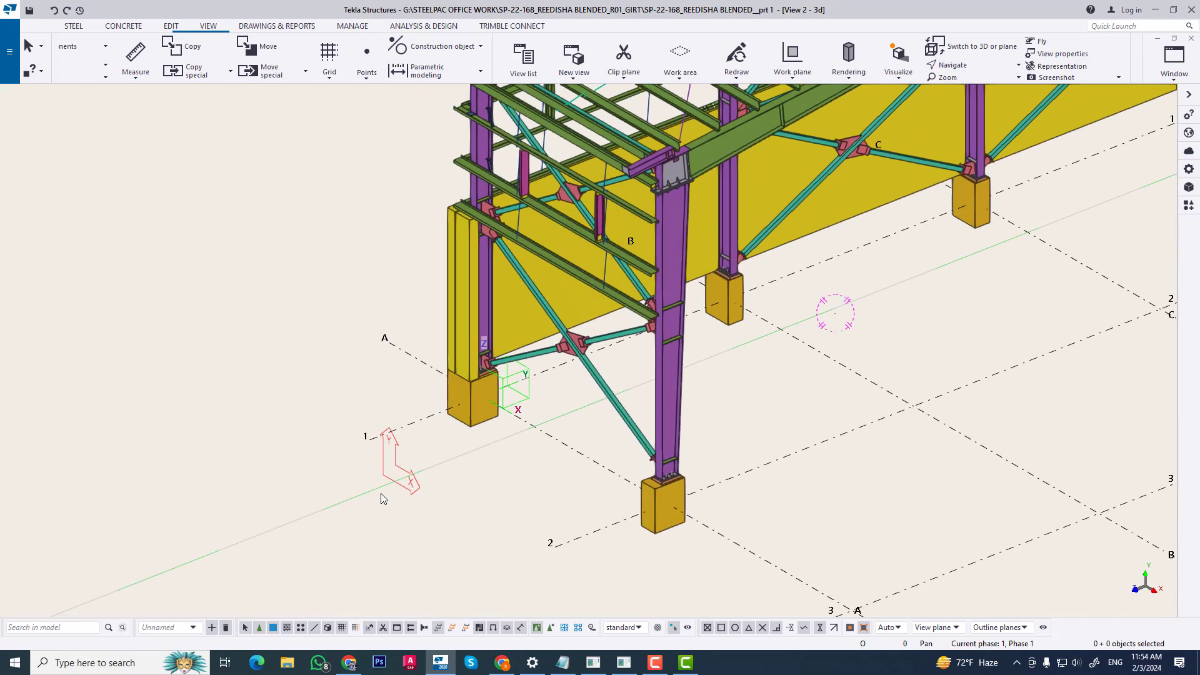
{"action": "scroll", "coordinate": [381, 494], "scroll_direction": "up", "scroll_amount": 2}
{"action": "middle_click_drag", "start_coordinate": [392, 467], "coordinate": [356, 477]}
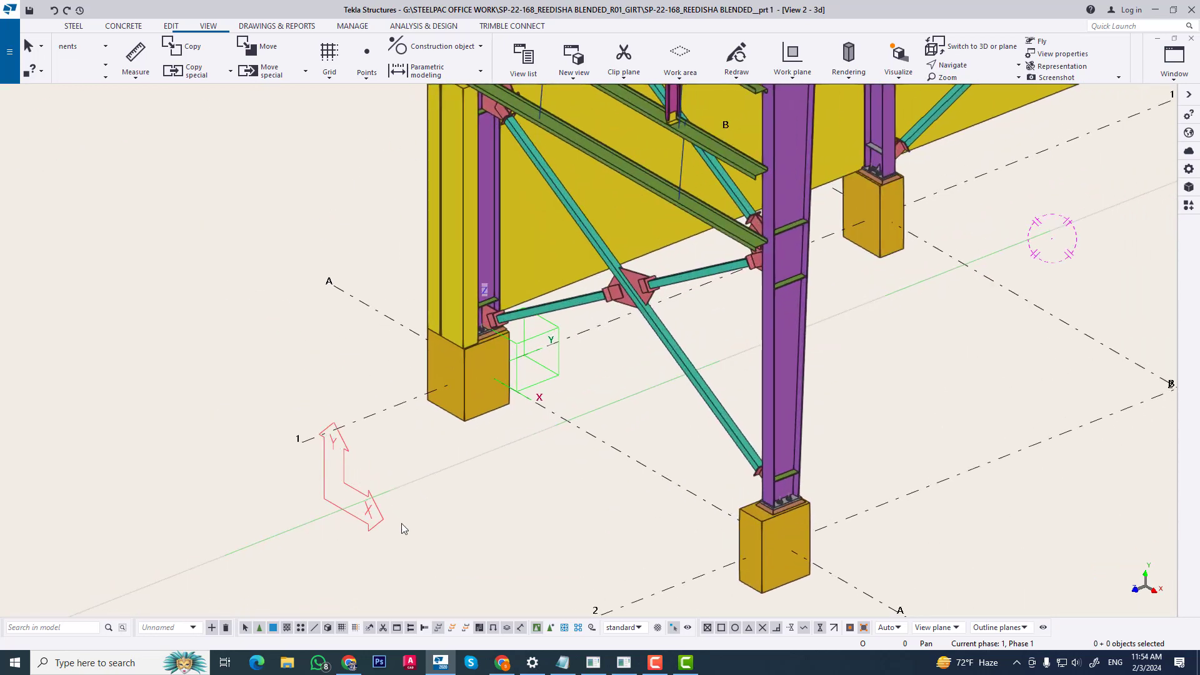
{"action": "scroll", "coordinate": [401, 523], "scroll_direction": "down", "scroll_amount": 6}
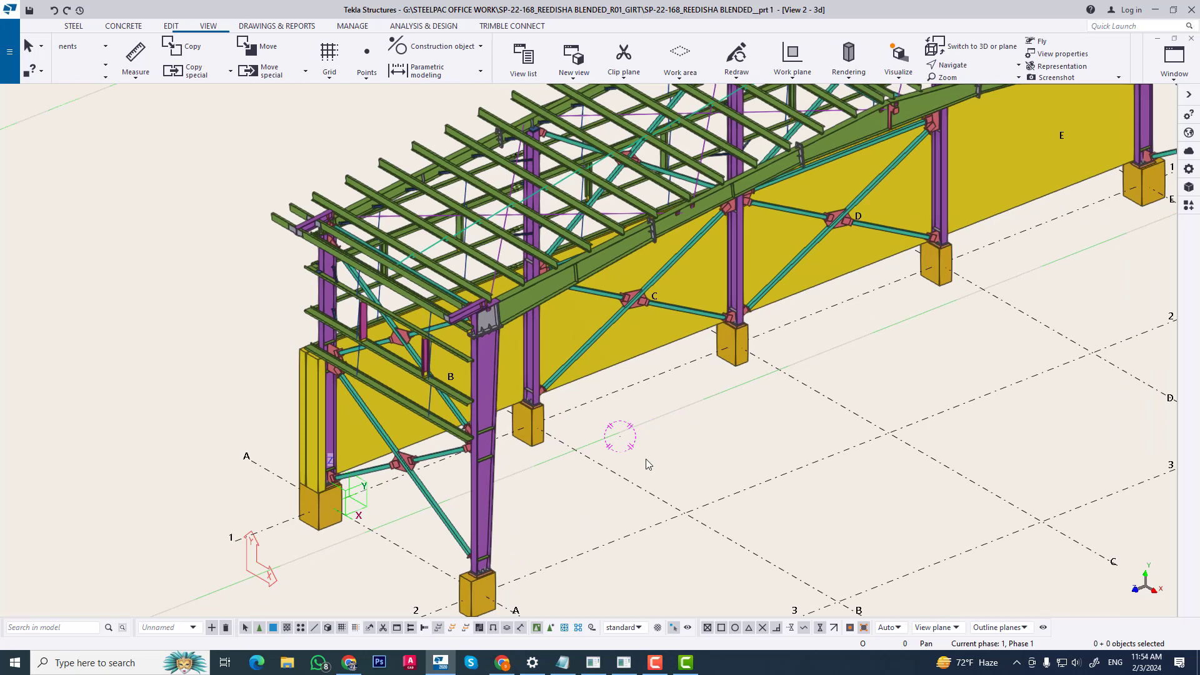
{"action": "middle_click_drag", "start_coordinate": [646, 459], "coordinate": [568, 529]}
{"action": "middle_click_drag", "start_coordinate": [704, 466], "coordinate": [582, 478]}
{"action": "mouse_move", "coordinate": [581, 475]}
{"action": "middle_mouse_down"}
{"action": "mouse_move", "coordinate": [601, 467]}
{"action": "mouse_move", "coordinate": [595, 492]}
{"action": "middle_mouse_up"}
{"action": "middle_click_drag", "start_coordinate": [728, 443], "coordinate": [874, 511]}
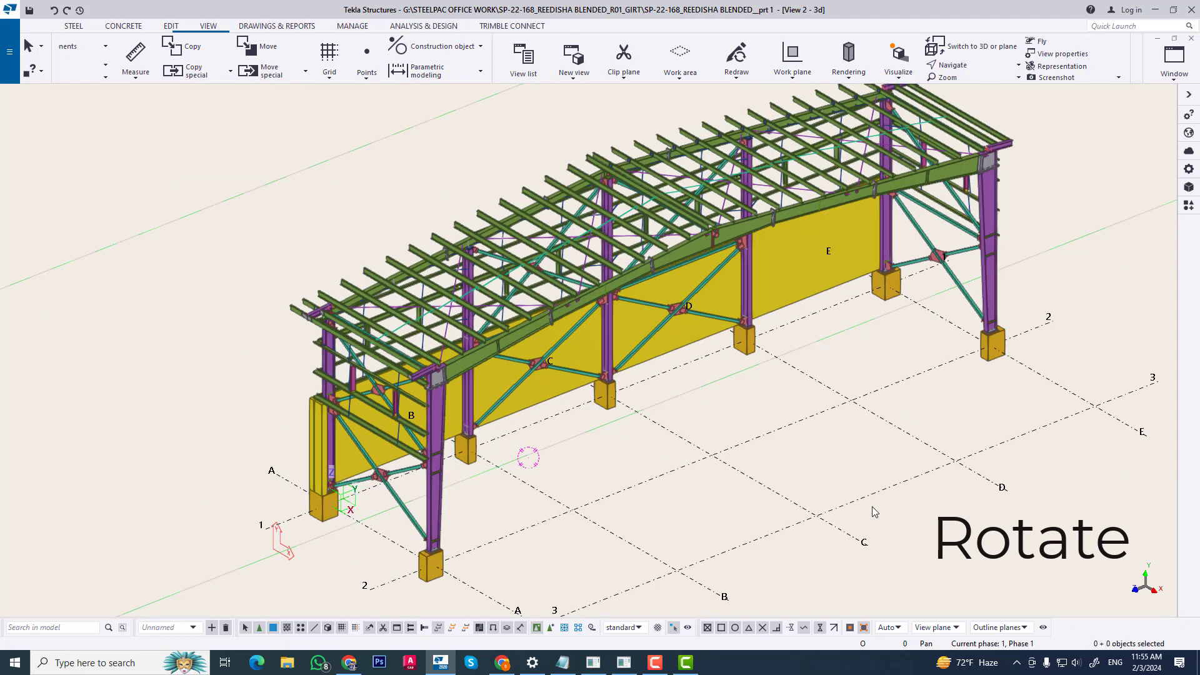
{"action": "scroll", "coordinate": [555, 446], "scroll_direction": "down", "scroll_amount": 1}
{"action": "scroll", "coordinate": [555, 445], "scroll_direction": "up", "scroll_amount": 1}
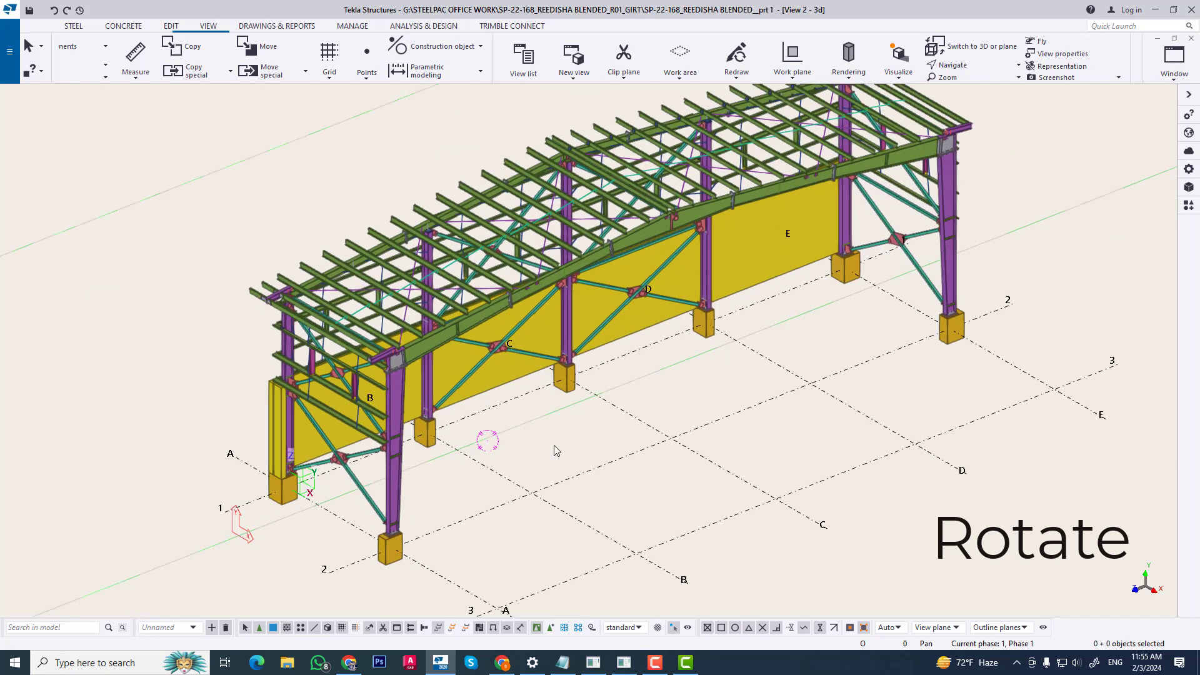
{"action": "middle_click_drag", "start_coordinate": [557, 451], "coordinate": [611, 461], "text": "ctrl"}
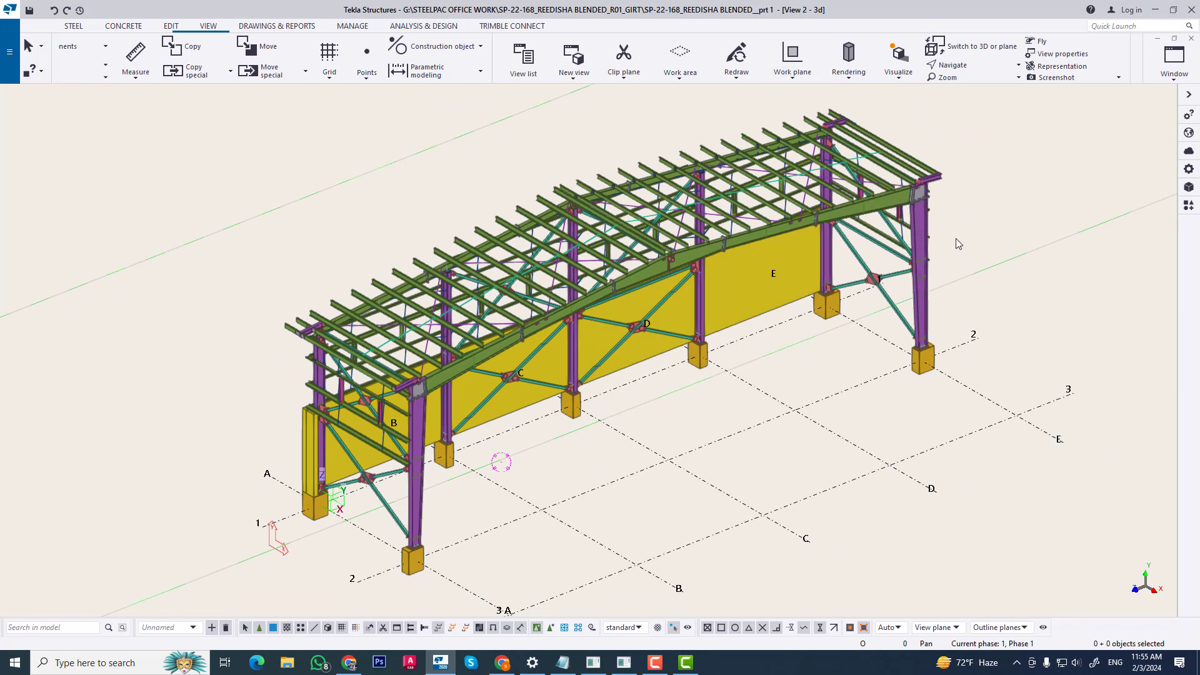
Step: Switch the 3D view to plan view and select the frame parts along grid line 2
{"action": "scroll", "coordinate": [648, 353], "scroll_direction": "down", "scroll_amount": 3}
{"action": "middle_click_drag", "start_coordinate": [624, 502], "coordinate": [666, 464]}
{"action": "key", "text": "ctrl+p"}
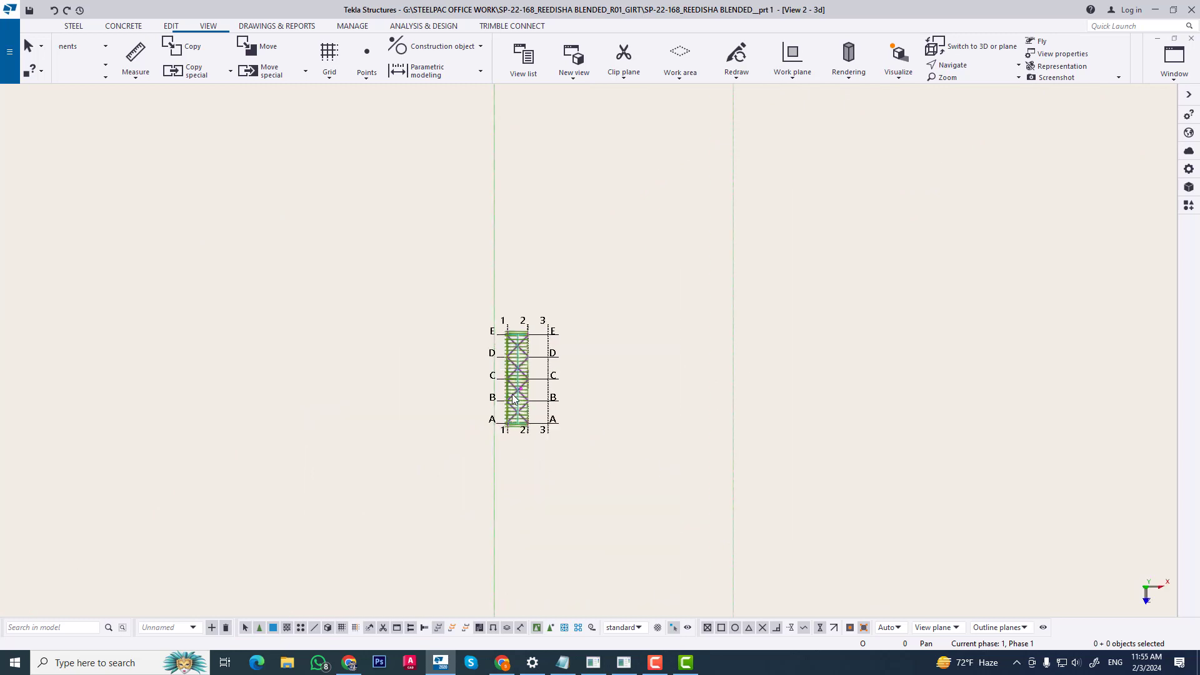
{"action": "left_click_drag", "start_coordinate": [524, 267], "coordinate": [617, 618]}
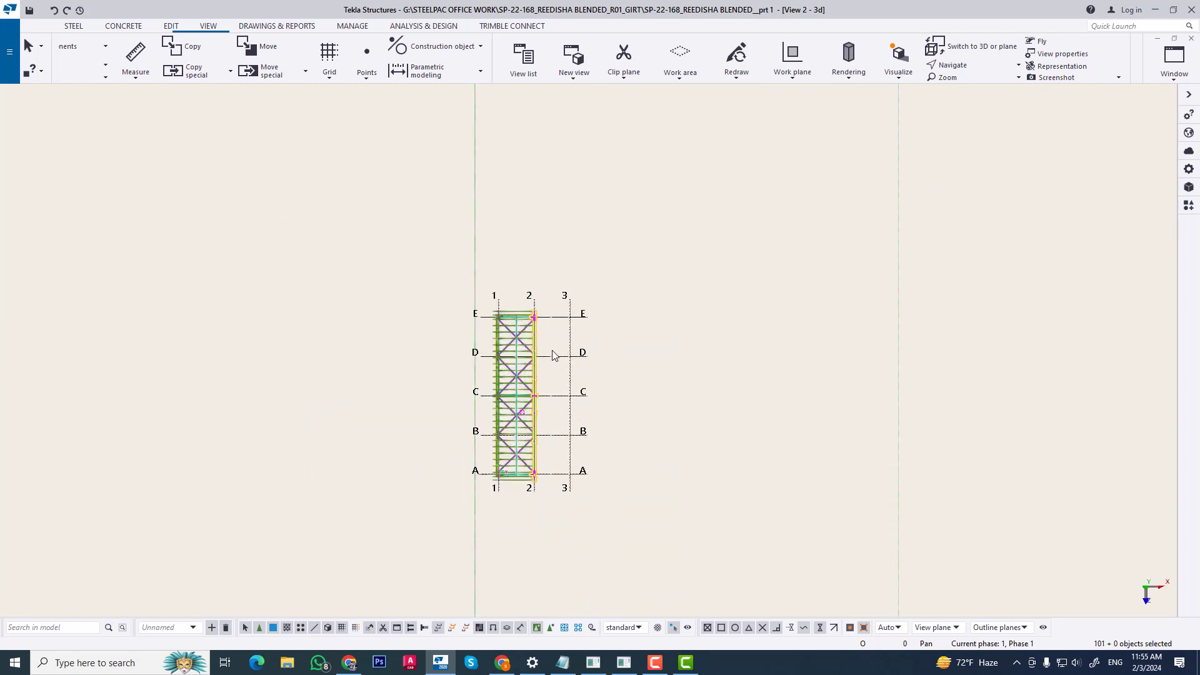
Step: Start a rotate copy of the selected parts and pick its axis points along grid line 2, from the grid A end to the grid E end
{"action": "scroll", "coordinate": [539, 315], "scroll_direction": "up", "scroll_amount": 5}
{"action": "right_click", "coordinate": [534, 310]}
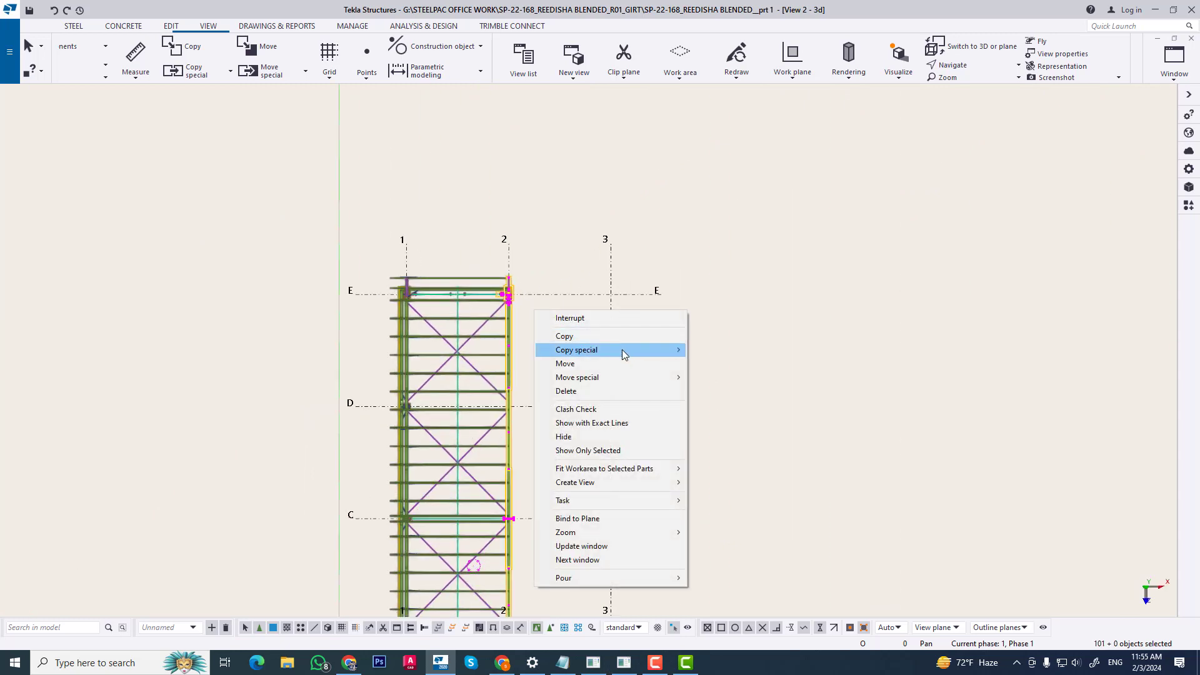
{"action": "mouse_move", "coordinate": [622, 350]}
{"action": "left_click", "coordinate": [729, 372]}
{"action": "scroll", "coordinate": [609, 437], "scroll_direction": "down", "scroll_amount": 5}
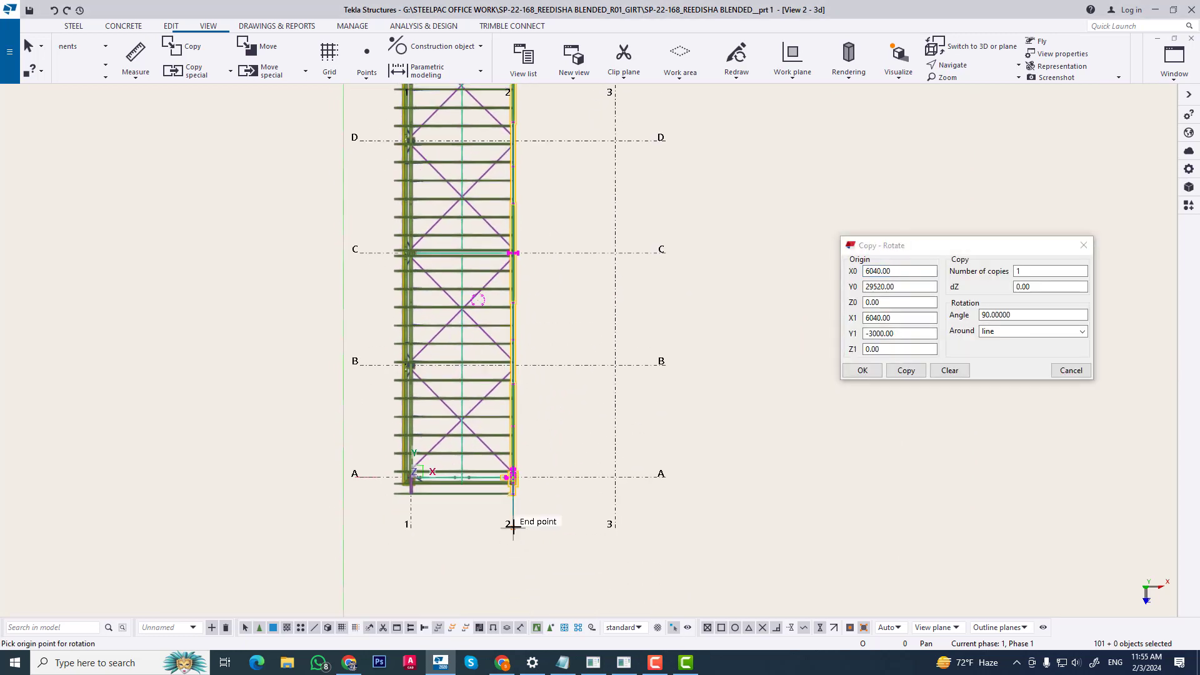
{"action": "left_click", "coordinate": [510, 523]}
{"action": "scroll", "coordinate": [519, 562], "scroll_direction": "up", "scroll_amount": 5}
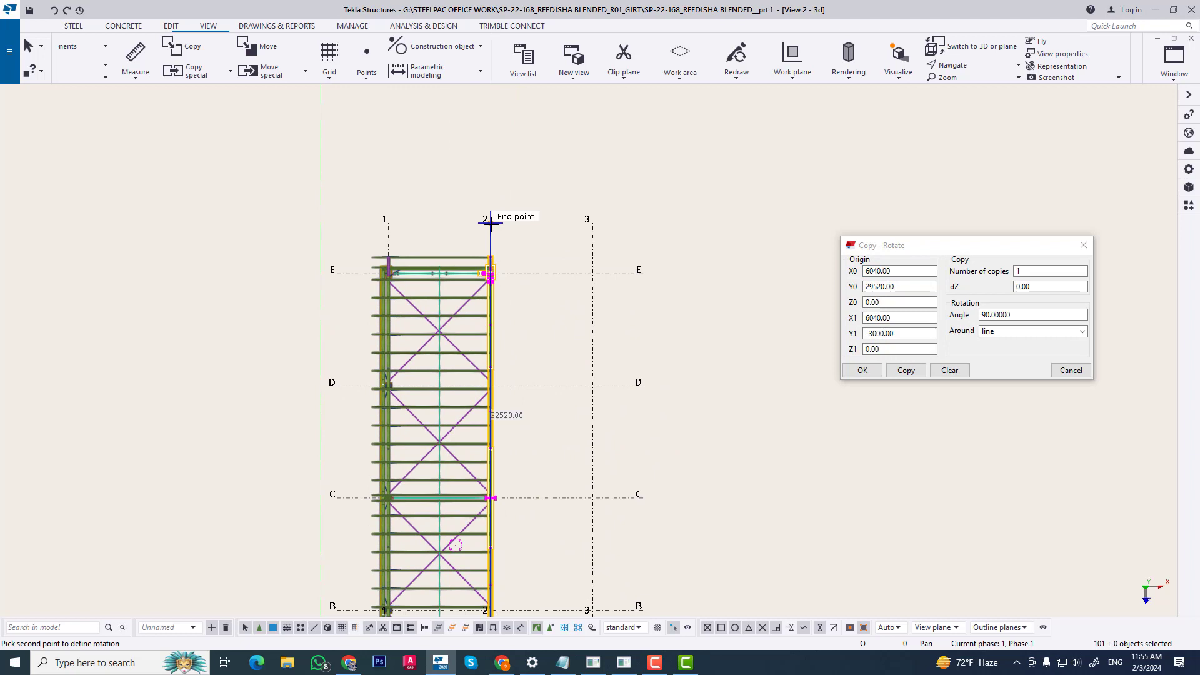
{"action": "left_click", "coordinate": [491, 216]}
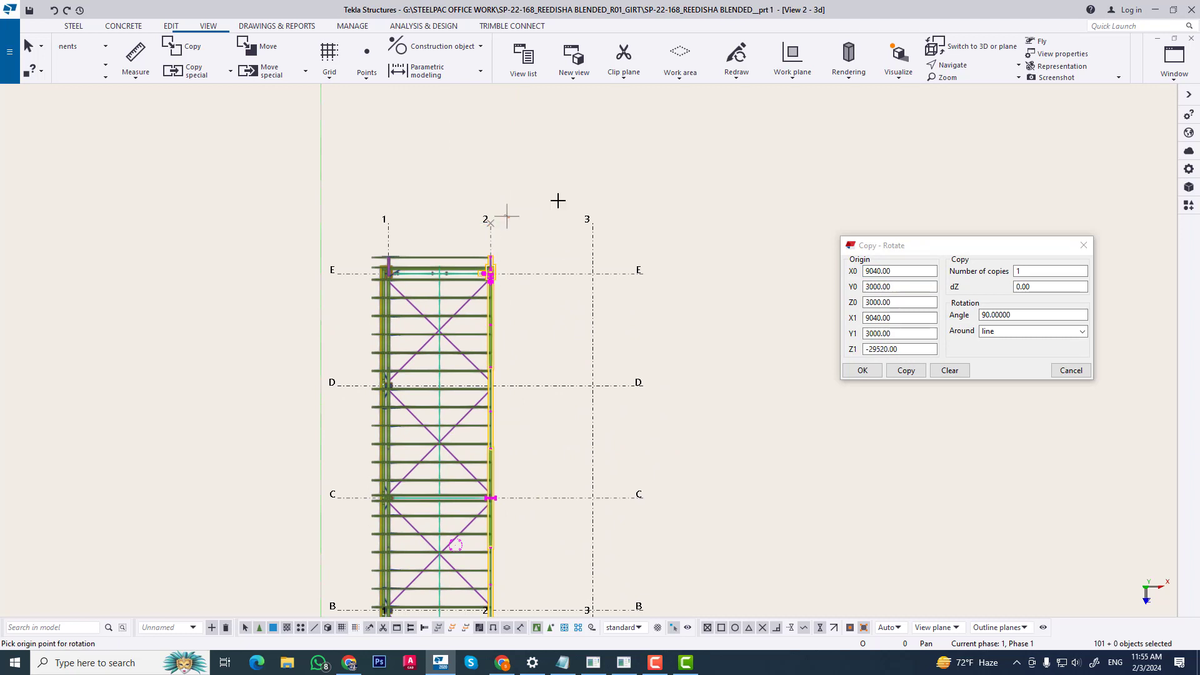
Step: With the Grid A work plane active, rotate-copy the selected frame 90° around Z, with X0 9040, Y0 3000 and Z0 3000, and inspect it in 3D
{"action": "left_click", "coordinate": [1029, 329]}
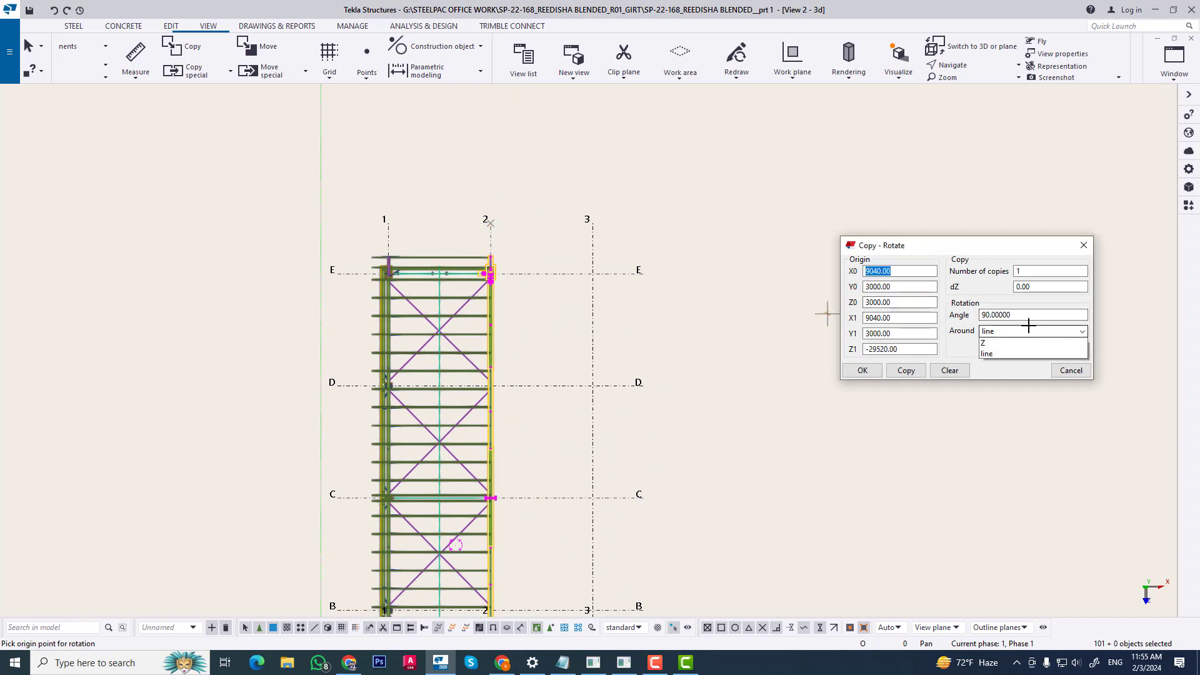
{"action": "left_click", "coordinate": [1001, 342]}
{"action": "middle_click_drag", "start_coordinate": [546, 453], "coordinate": [539, 410]}
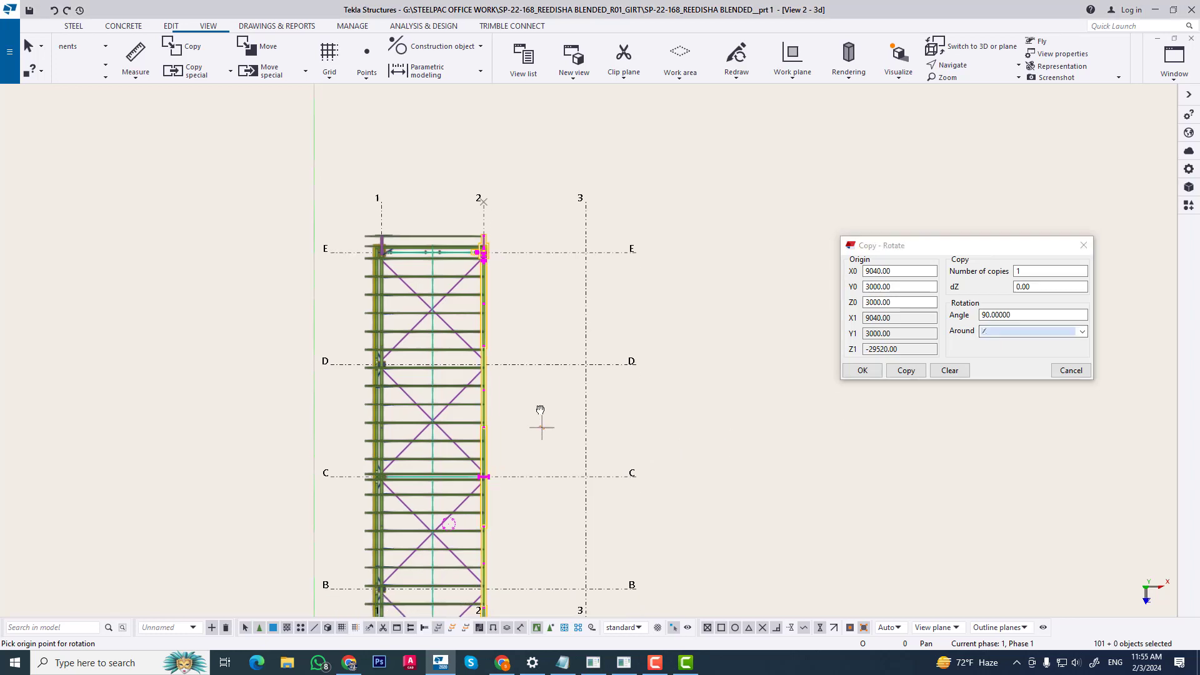
{"action": "left_click", "coordinate": [907, 372]}
{"action": "scroll", "coordinate": [446, 278], "scroll_direction": "down", "scroll_amount": 4}
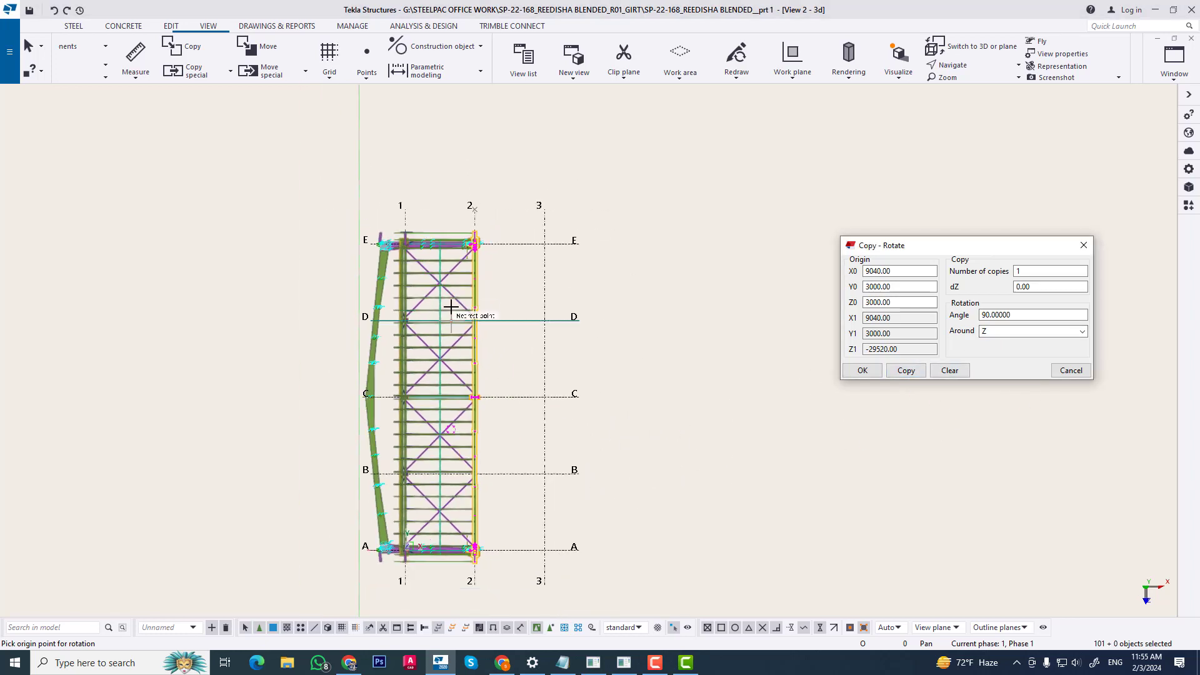
{"action": "middle_click_drag", "start_coordinate": [420, 442], "coordinate": [283, 316], "text": "ctrl"}
{"action": "scroll", "coordinate": [343, 495], "scroll_direction": "up", "scroll_amount": 5}
{"action": "scroll", "coordinate": [342, 495], "scroll_direction": "up", "scroll_amount": 5}
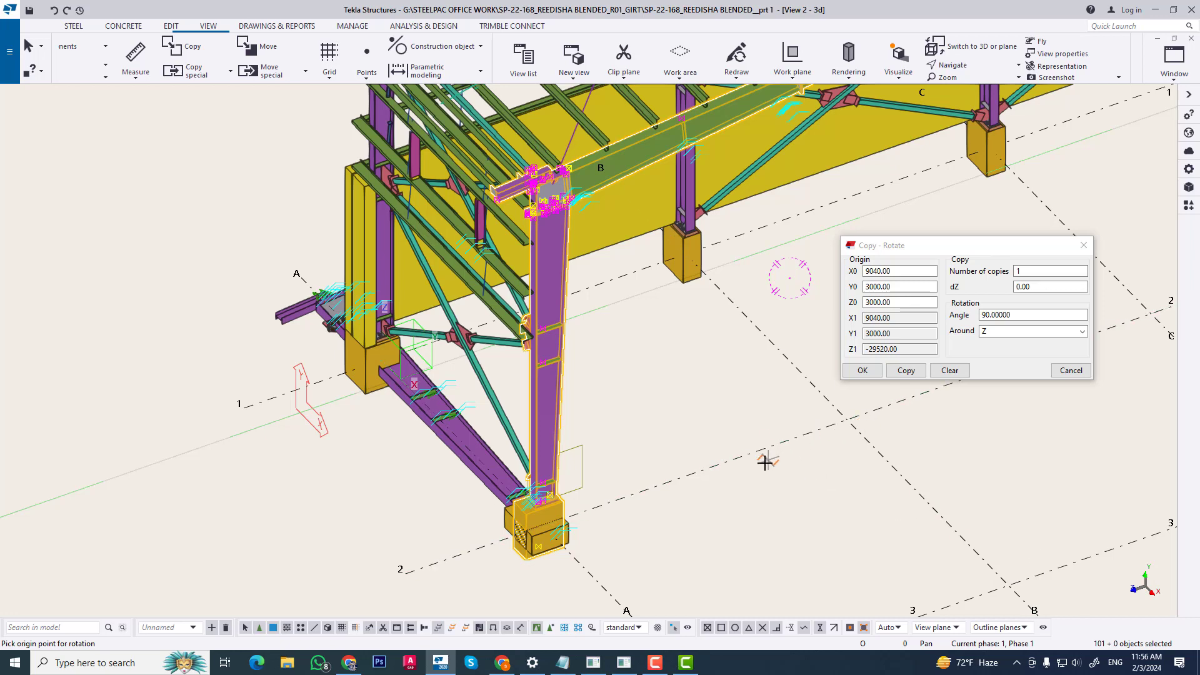
Step: Undo the rotated copy and set the work plane parallel to the XY plane at depth coordinate 0.00
{"action": "middle_click_drag", "start_coordinate": [903, 502], "coordinate": [781, 492]}
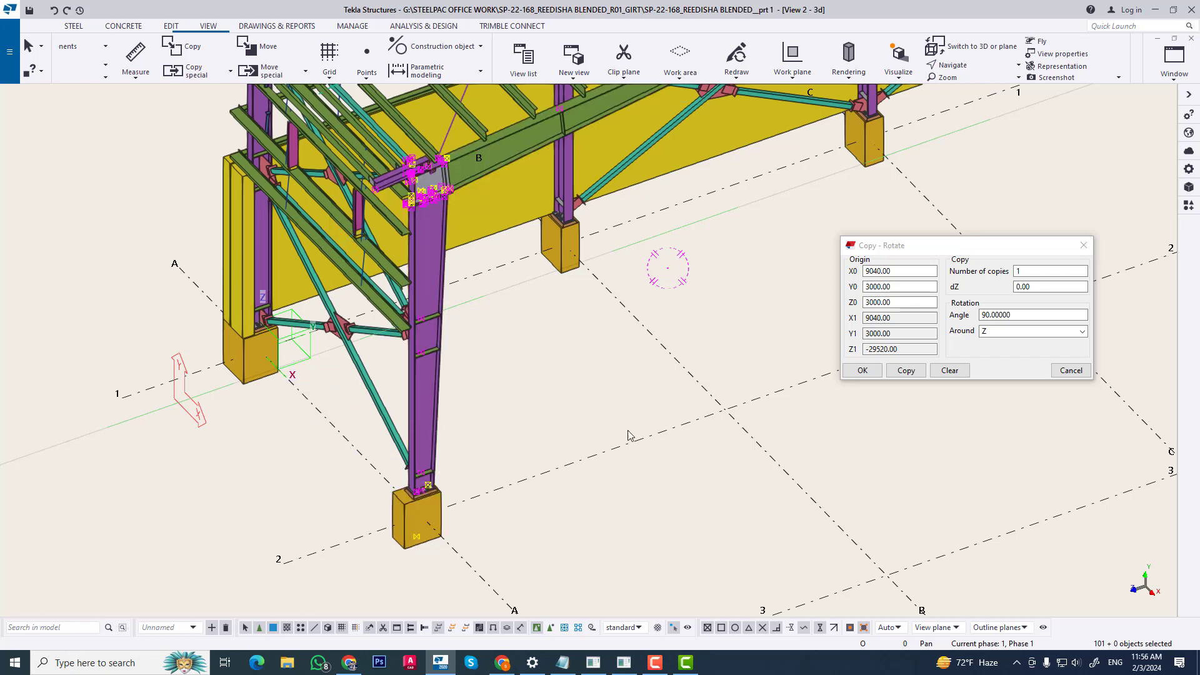
{"action": "middle_click_drag", "start_coordinate": [306, 425], "coordinate": [261, 406]}
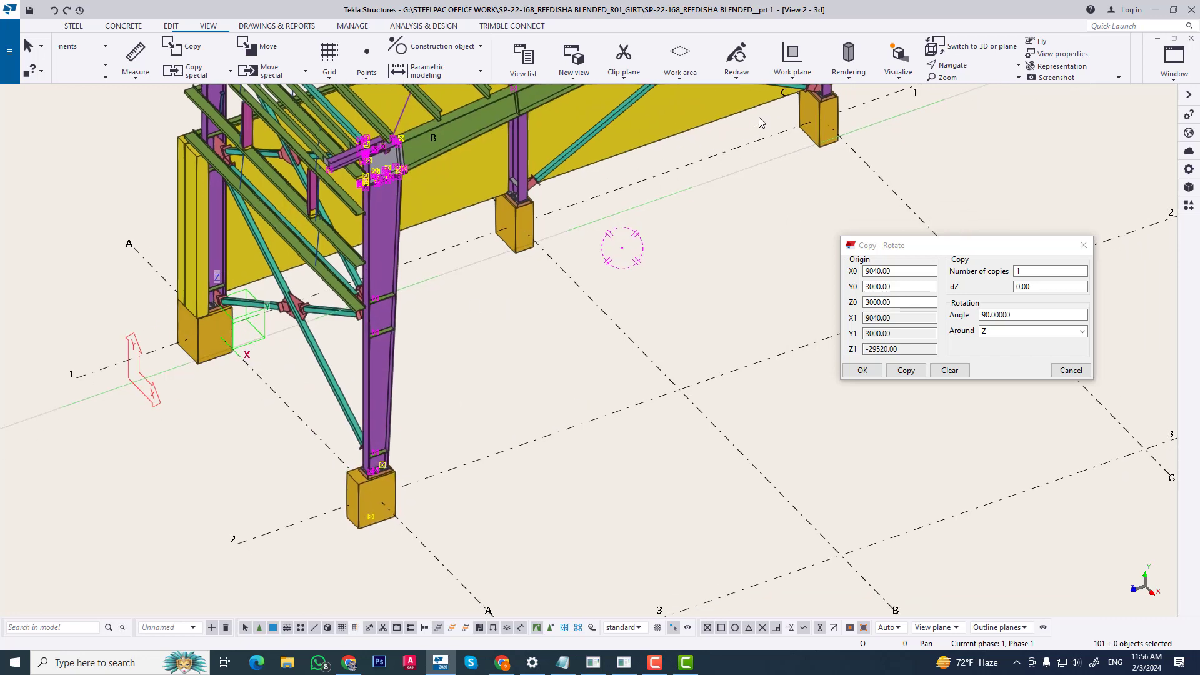
{"action": "left_click", "coordinate": [792, 69]}
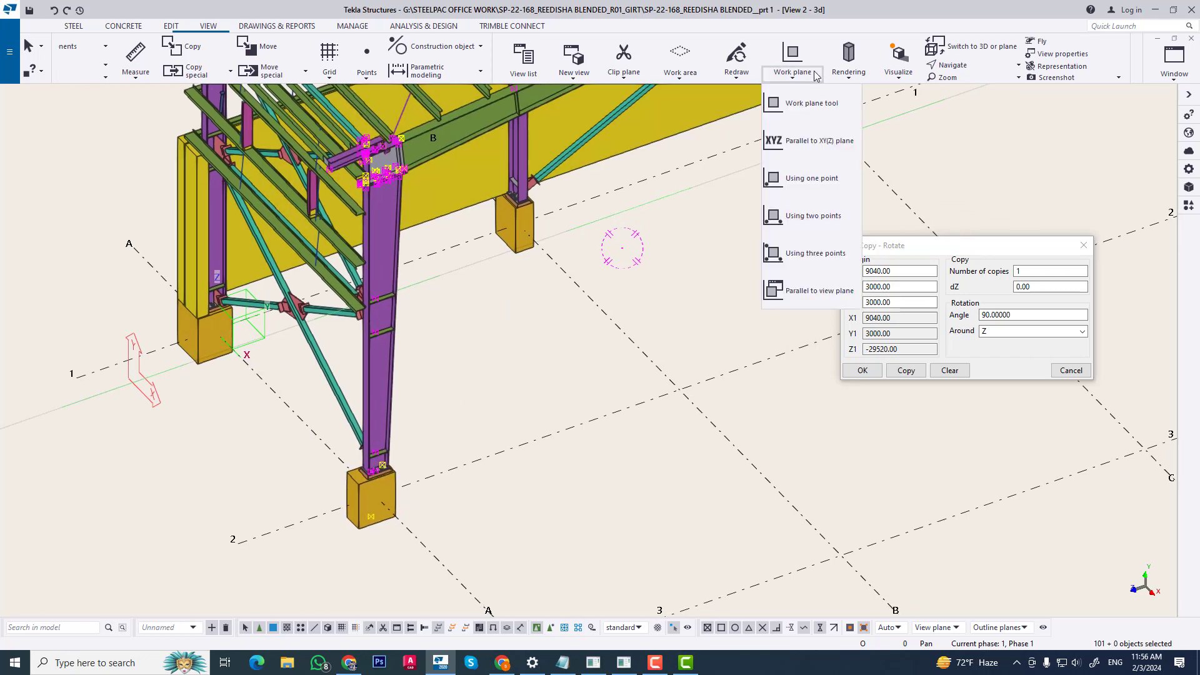
{"action": "left_click", "coordinate": [818, 141]}
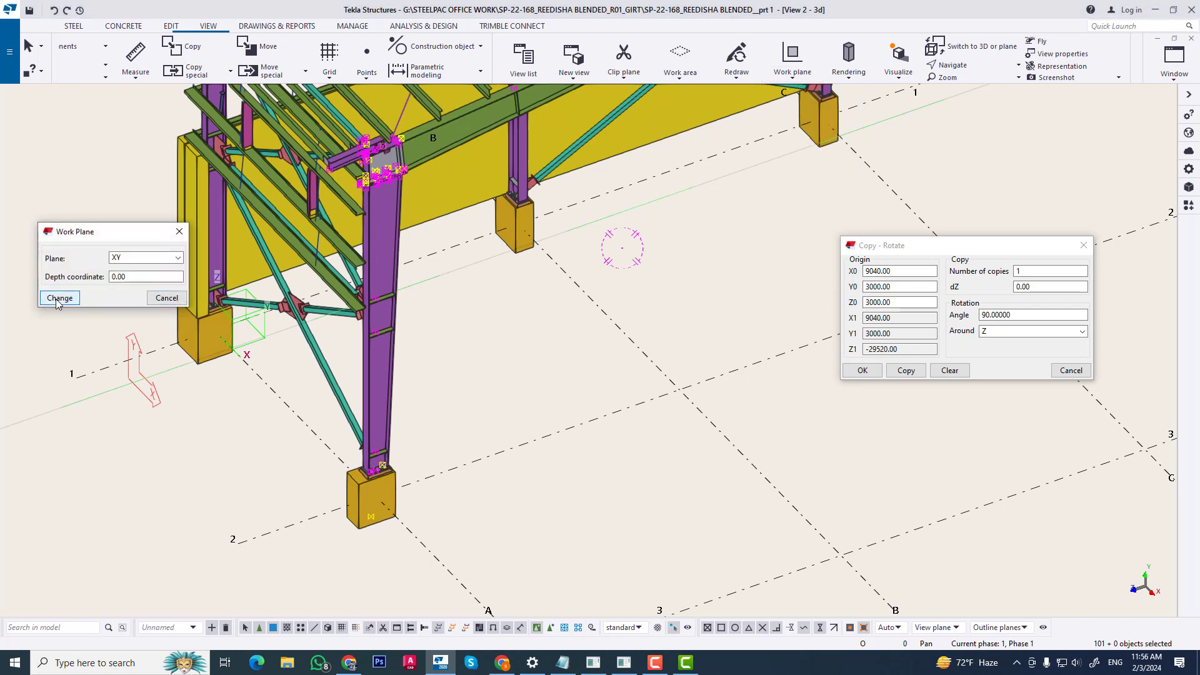
{"action": "left_click", "coordinate": [60, 299]}
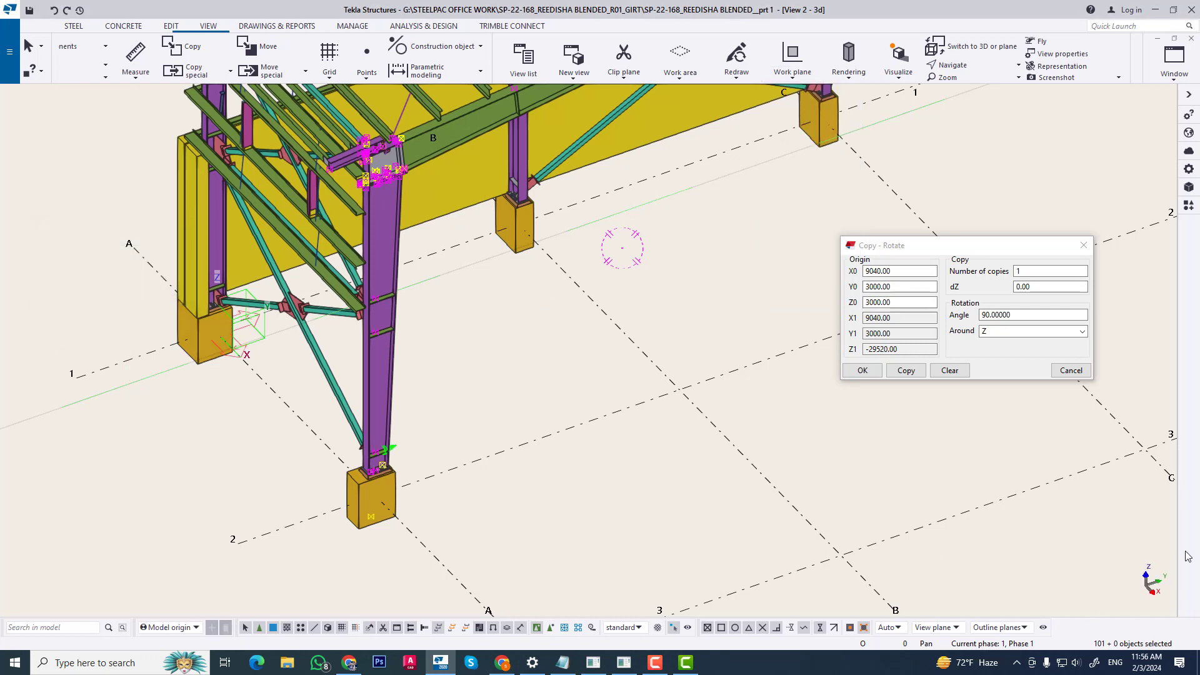
{"action": "scroll", "coordinate": [227, 337], "scroll_direction": "up", "scroll_amount": 5}
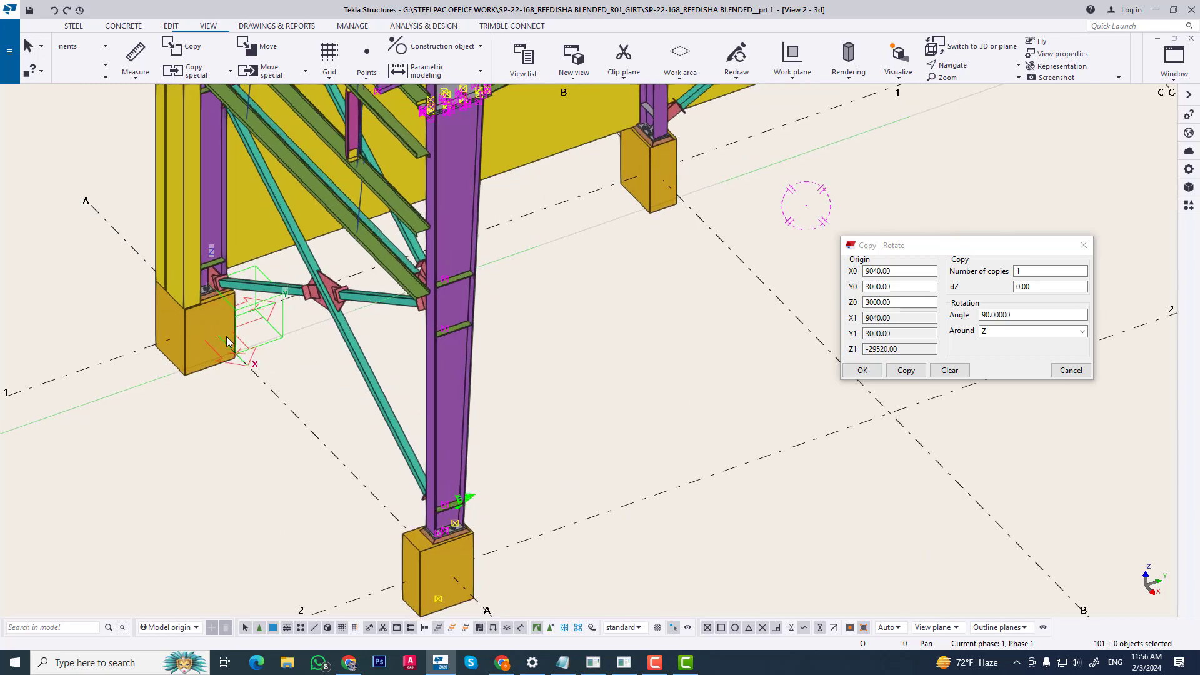
{"action": "scroll", "coordinate": [268, 378], "scroll_direction": "down", "scroll_amount": 10}
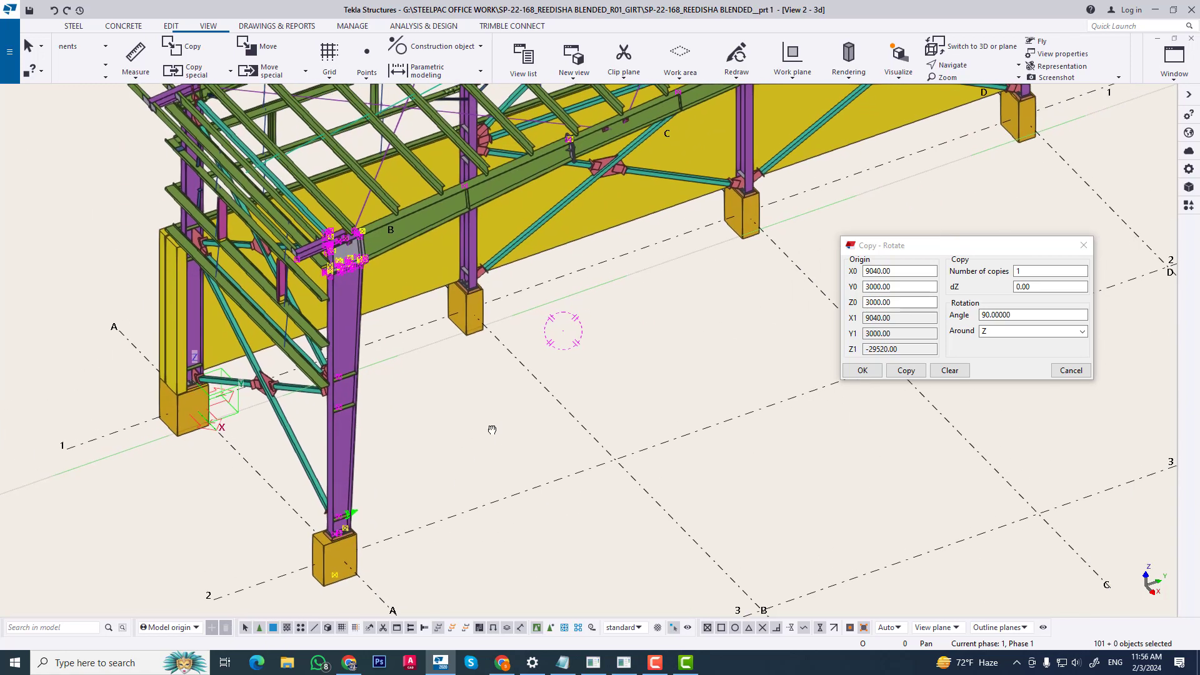
Step: In plan view, restart the rotate copy of the frame and pick the grid 2 and E intersection as origin, X0 6044, Y0 26526, Z0 0
{"action": "middle_click_drag", "start_coordinate": [483, 420], "coordinate": [434, 401]}
{"action": "scroll", "coordinate": [532, 447], "scroll_direction": "down", "scroll_amount": 4}
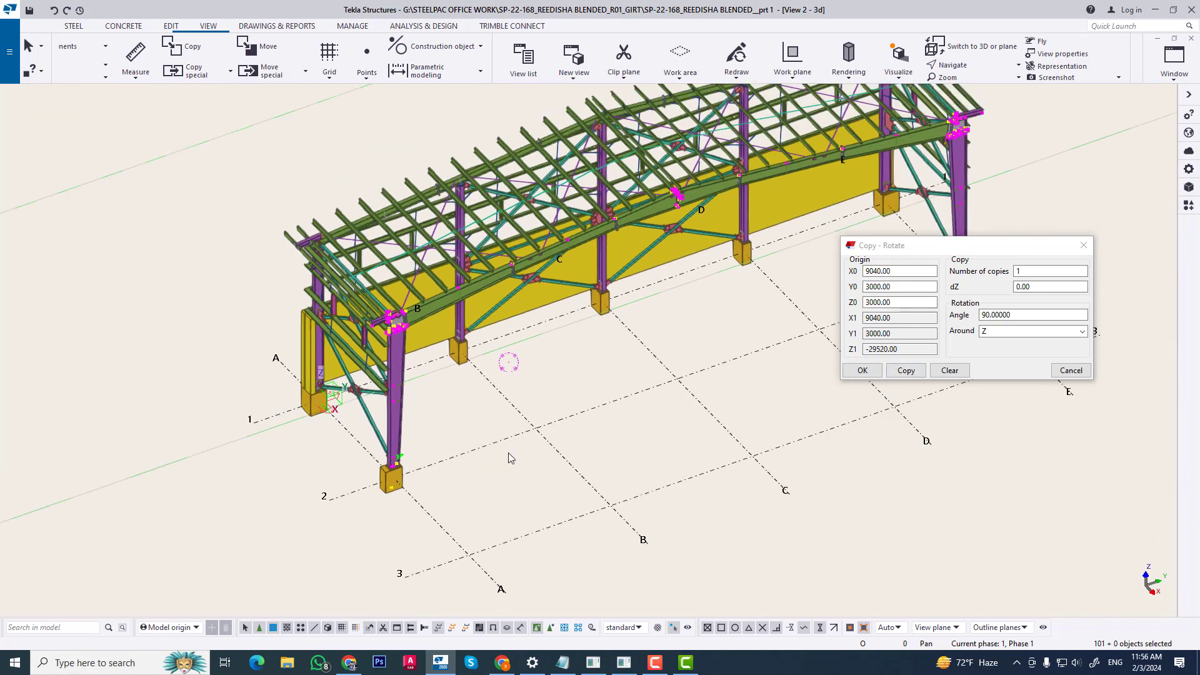
{"action": "key", "text": "ctrl+p"}
{"action": "scroll", "coordinate": [543, 391], "scroll_direction": "up", "scroll_amount": 2}
{"action": "scroll", "coordinate": [516, 350], "scroll_direction": "up", "scroll_amount": 3}
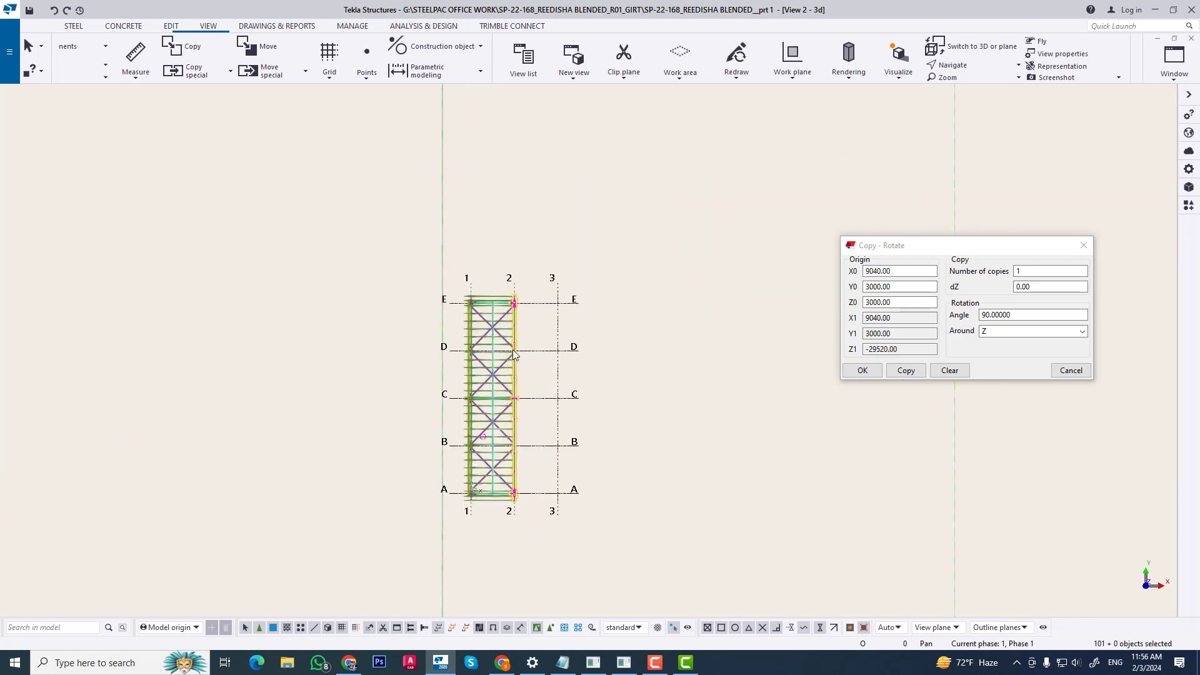
{"action": "scroll", "coordinate": [528, 354], "scroll_direction": "up", "scroll_amount": 3}
{"action": "right_click", "coordinate": [545, 341]}
{"action": "mouse_move", "coordinate": [625, 379]}
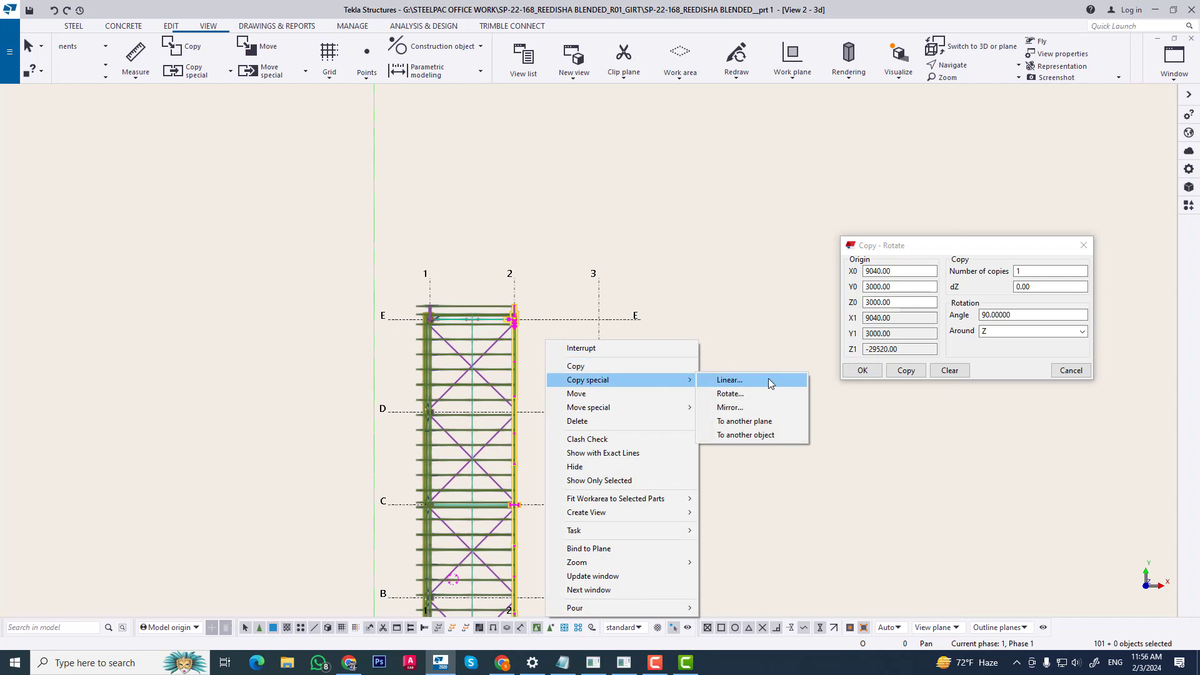
{"action": "left_click", "coordinate": [760, 399]}
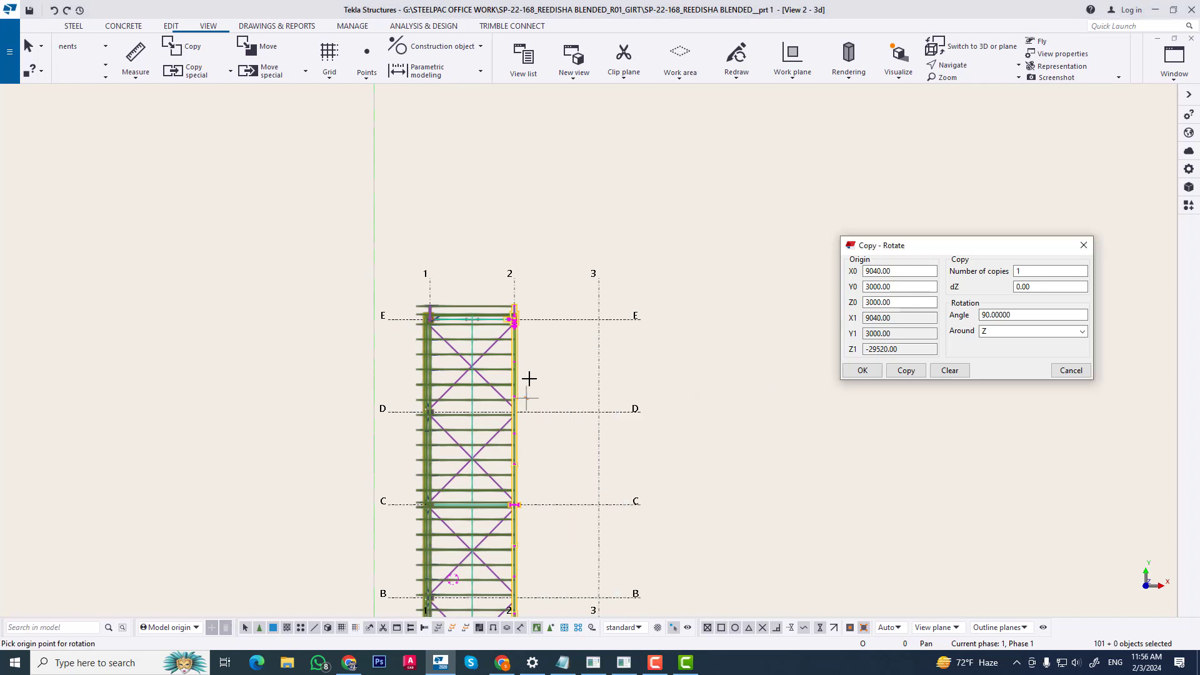
{"action": "scroll", "coordinate": [509, 369], "scroll_direction": "up", "scroll_amount": 8}
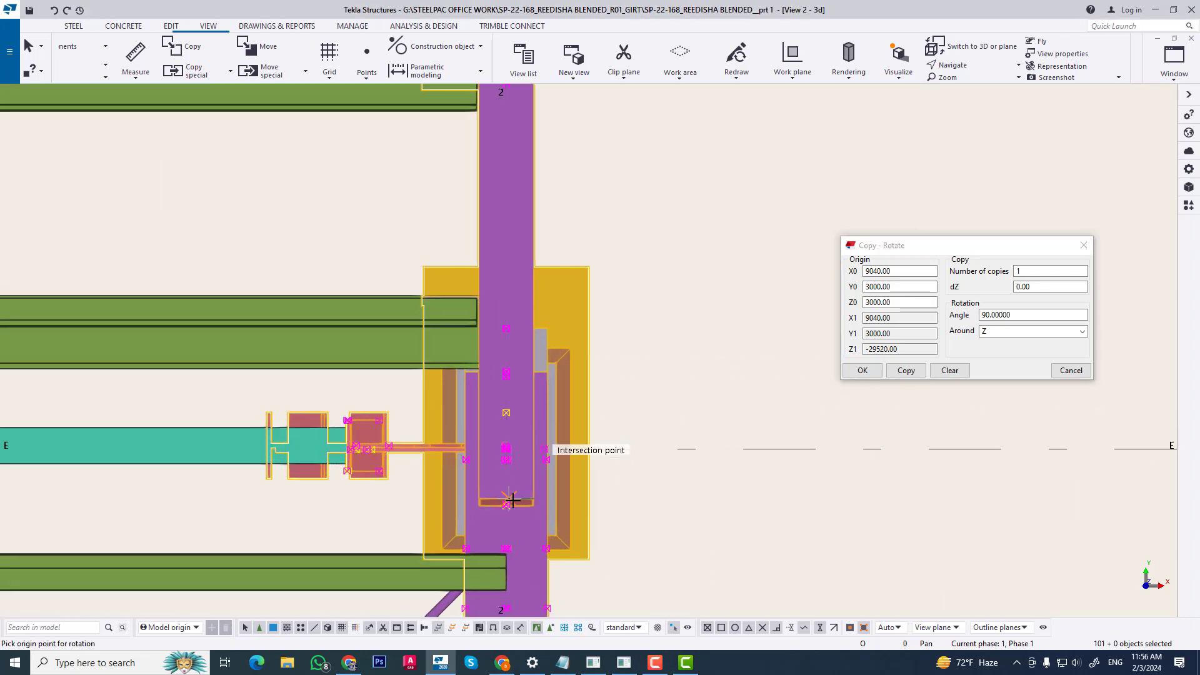
{"action": "scroll", "coordinate": [513, 500], "scroll_direction": "up", "scroll_amount": 1}
{"action": "left_click", "coordinate": [505, 421]}
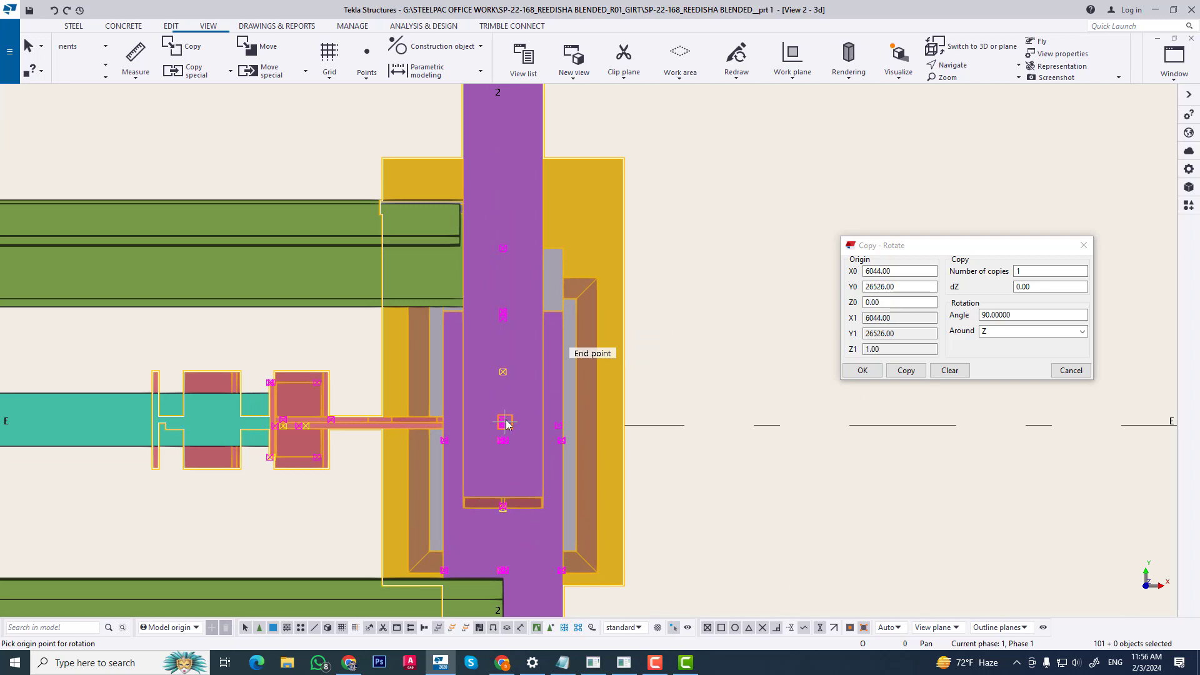
Step: With the XY work plane active, create one rotated copy of the frame at 90° around Z, viewing the model in 3D
{"action": "scroll", "coordinate": [506, 423], "scroll_direction": "down", "scroll_amount": 10}
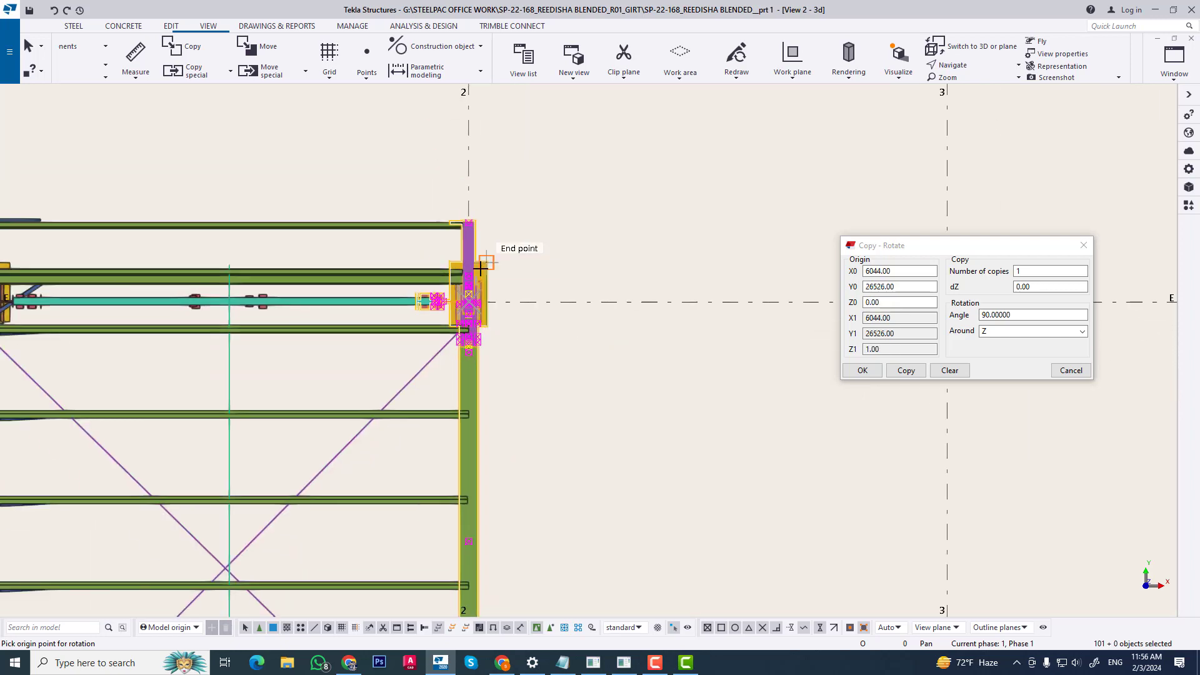
{"action": "scroll", "coordinate": [530, 282], "scroll_direction": "down", "scroll_amount": 4}
{"action": "middle_click_drag", "start_coordinate": [558, 482], "coordinate": [369, 367], "text": "ctrl"}
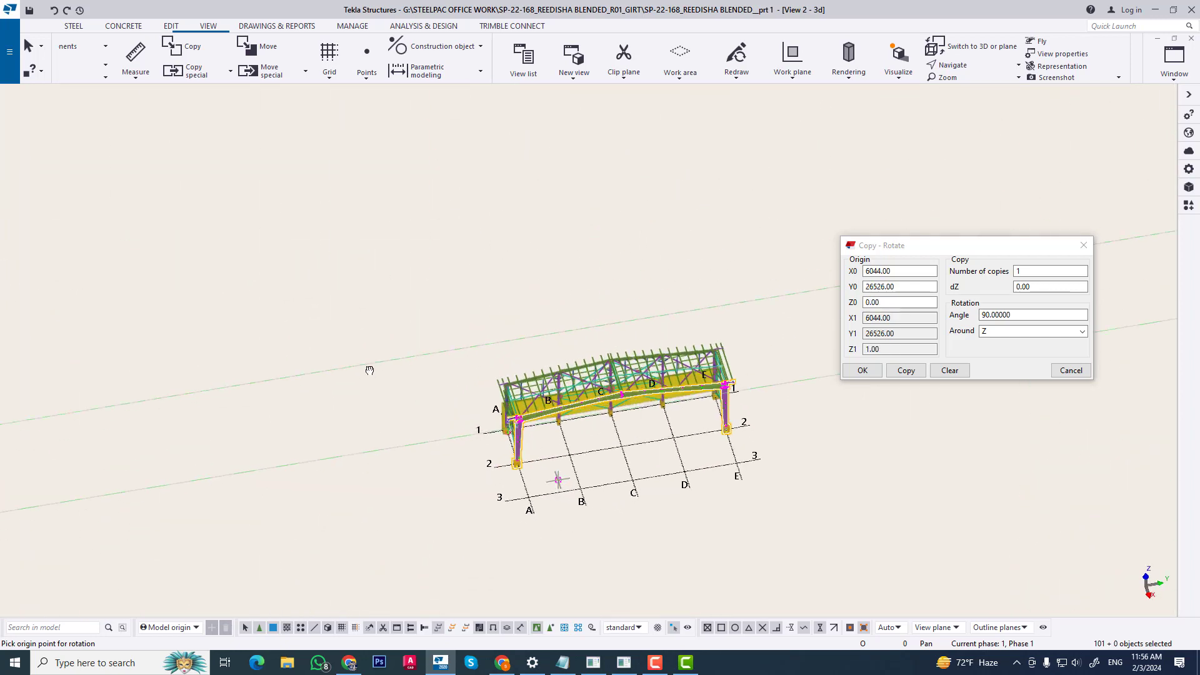
{"action": "scroll", "coordinate": [695, 452], "scroll_direction": "up", "scroll_amount": 2}
{"action": "middle_click_drag", "start_coordinate": [697, 450], "coordinate": [592, 394]}
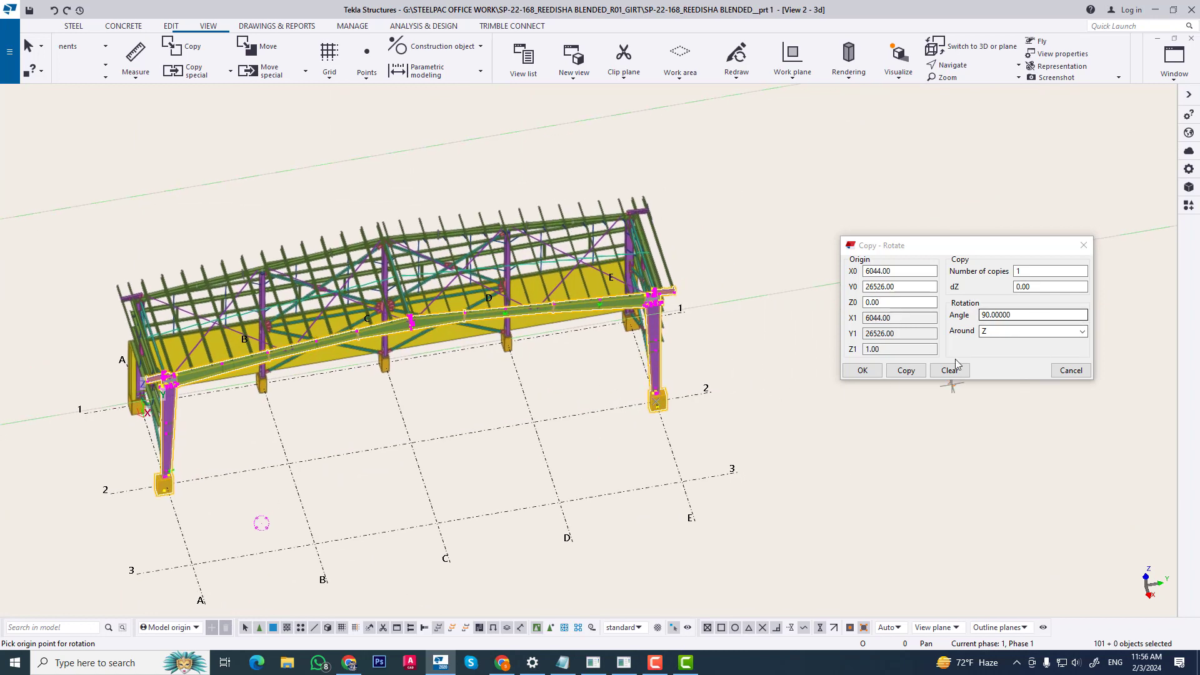
{"action": "left_click", "coordinate": [913, 370]}
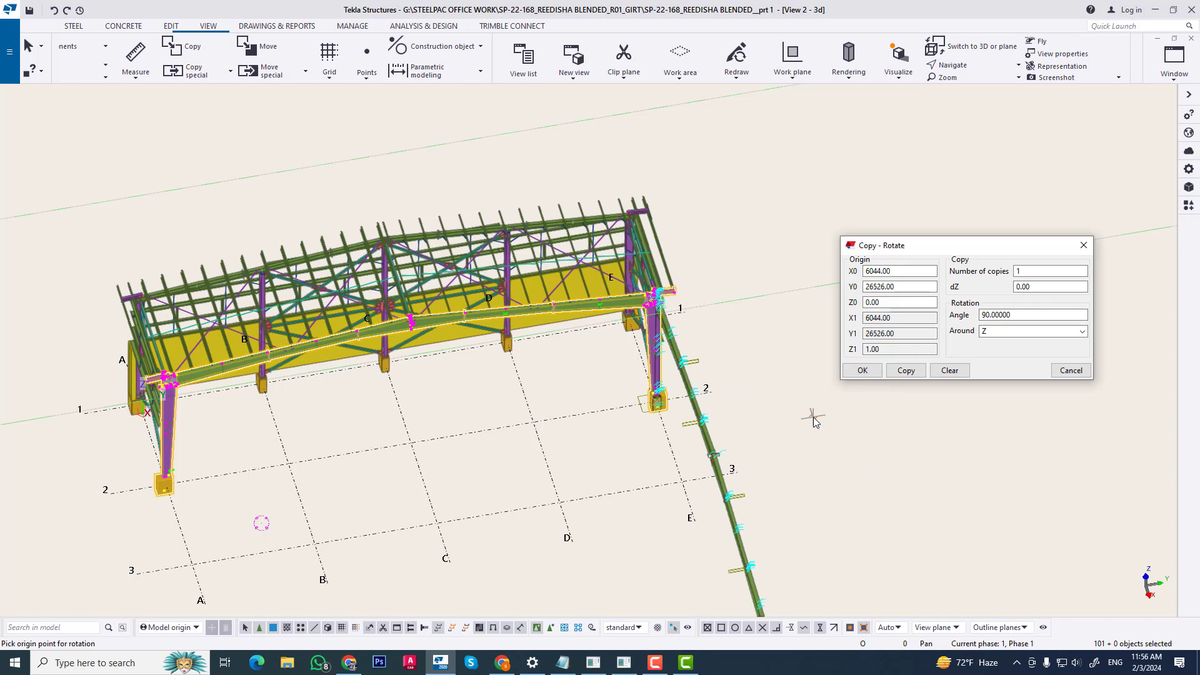
Step: Examine the rotated frame's position and orientation relative to the original frame along grid line 2
{"action": "scroll", "coordinate": [650, 387], "scroll_direction": "down", "scroll_amount": 4}
{"action": "middle_click_drag", "start_coordinate": [685, 523], "coordinate": [747, 516], "text": "ctrl"}
{"action": "scroll", "coordinate": [471, 393], "scroll_direction": "up", "scroll_amount": 2}
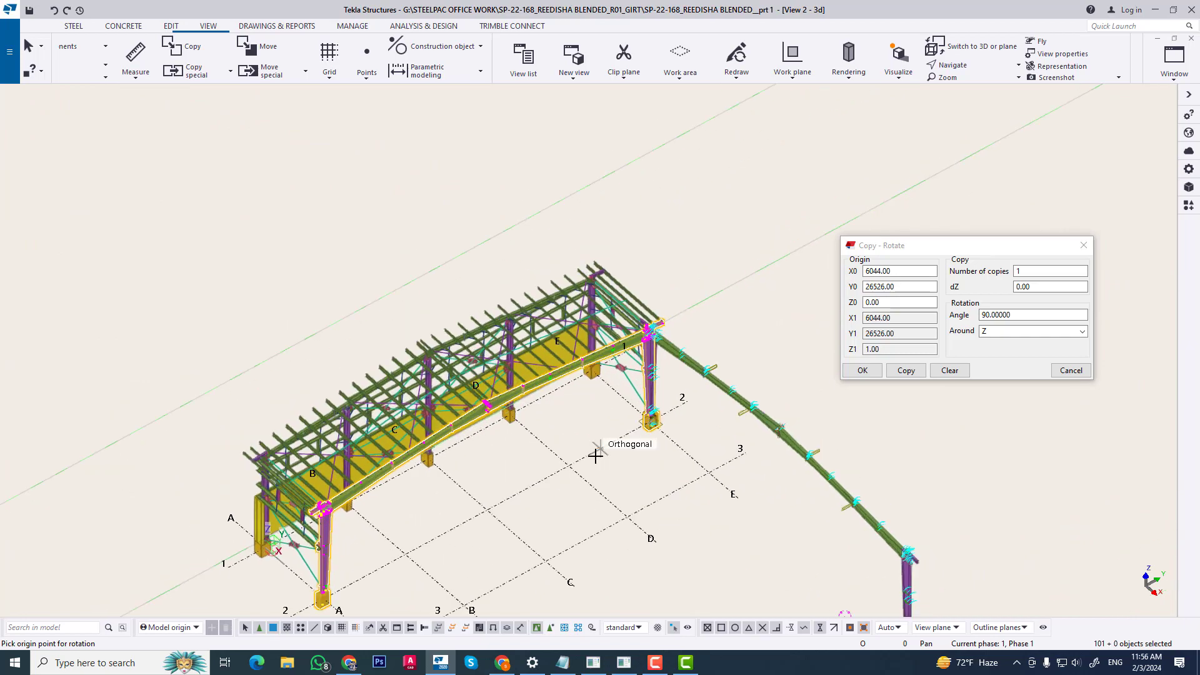
{"action": "scroll", "coordinate": [515, 432], "scroll_direction": "down", "scroll_amount": 1}
{"action": "scroll", "coordinate": [516, 419], "scroll_direction": "up", "scroll_amount": 4}
{"action": "scroll", "coordinate": [517, 419], "scroll_direction": "down", "scroll_amount": 3}
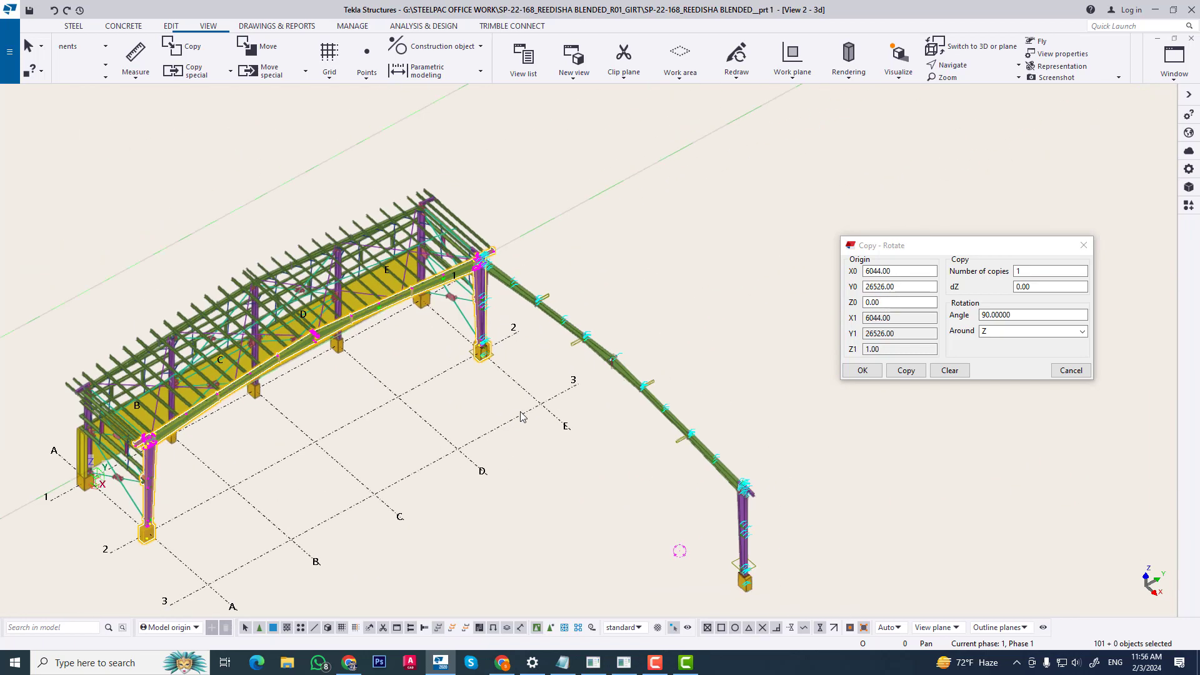
{"action": "scroll", "coordinate": [386, 427], "scroll_direction": "up", "scroll_amount": 3}
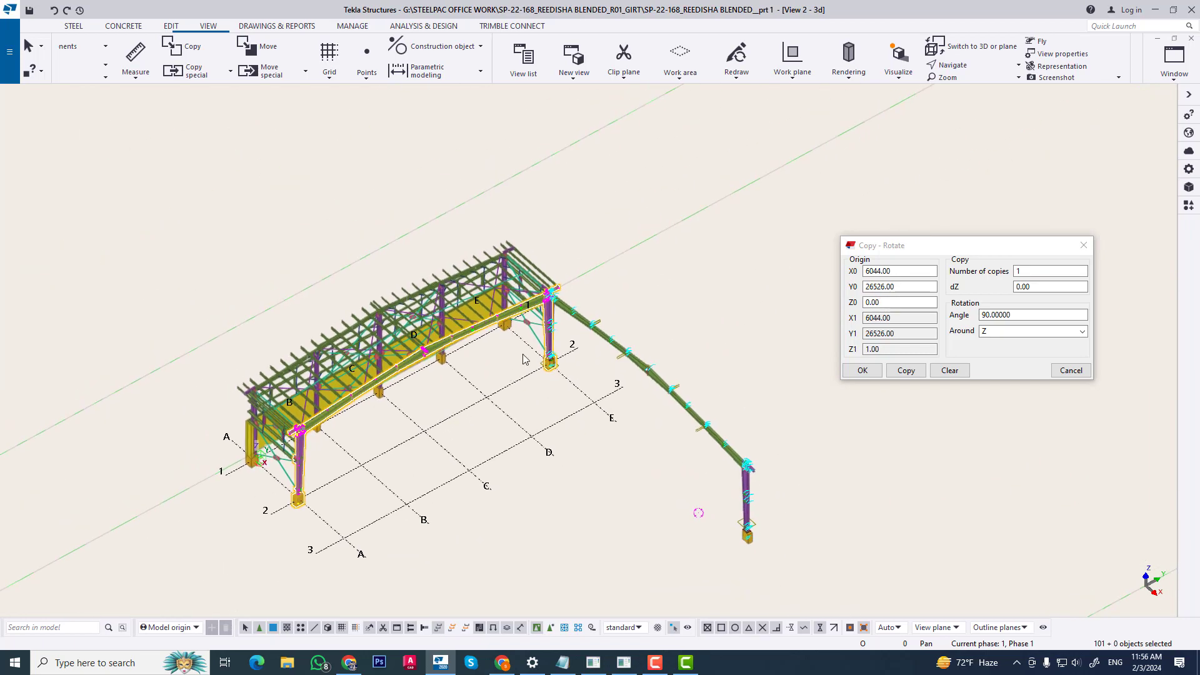
{"action": "middle_click_drag", "start_coordinate": [462, 482], "coordinate": [470, 459]}
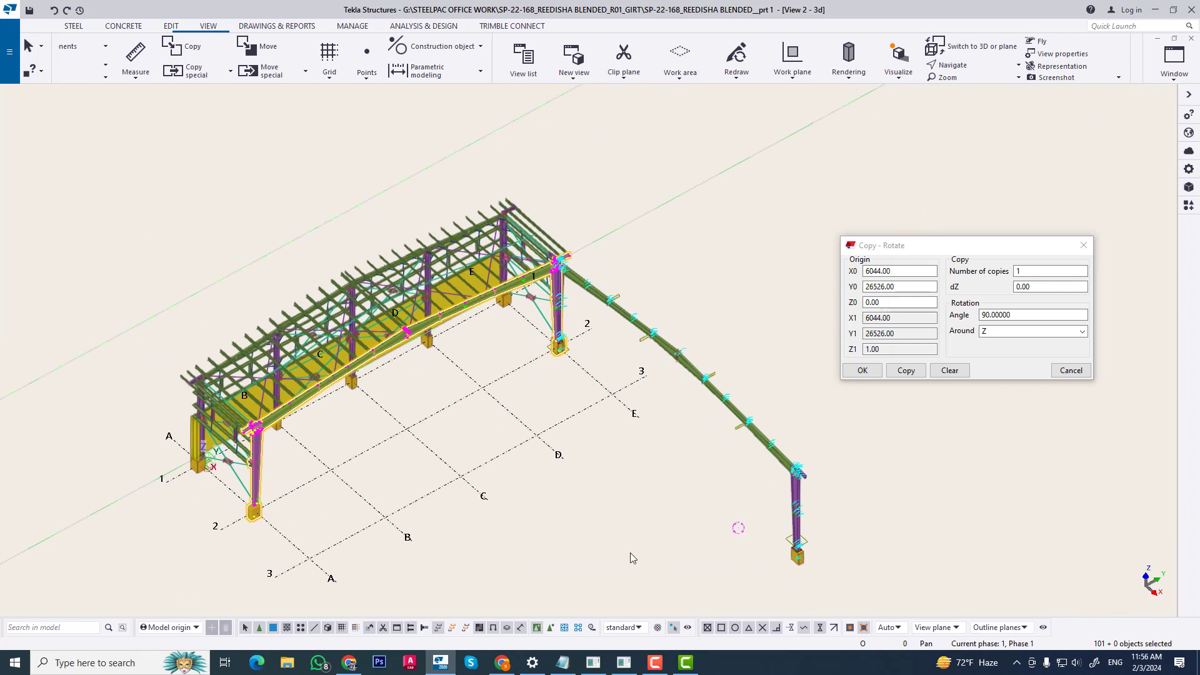
{"action": "middle_click_drag", "start_coordinate": [495, 411], "coordinate": [571, 411]}
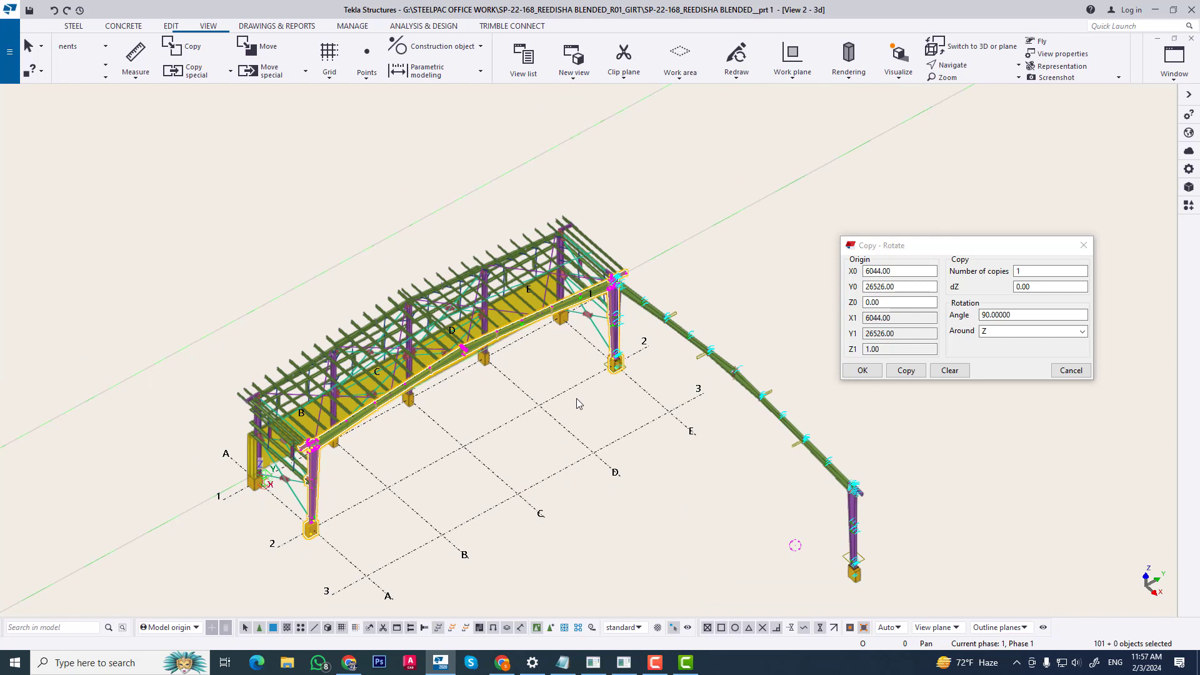
Step: Deselect the original frame parts and change the rotate copy's rotation setting from Z to line
{"action": "left_click", "coordinate": [577, 399]}
{"action": "scroll", "coordinate": [577, 399], "scroll_direction": "up", "scroll_amount": 2}
{"action": "middle_click_drag", "start_coordinate": [777, 395], "coordinate": [715, 430]}
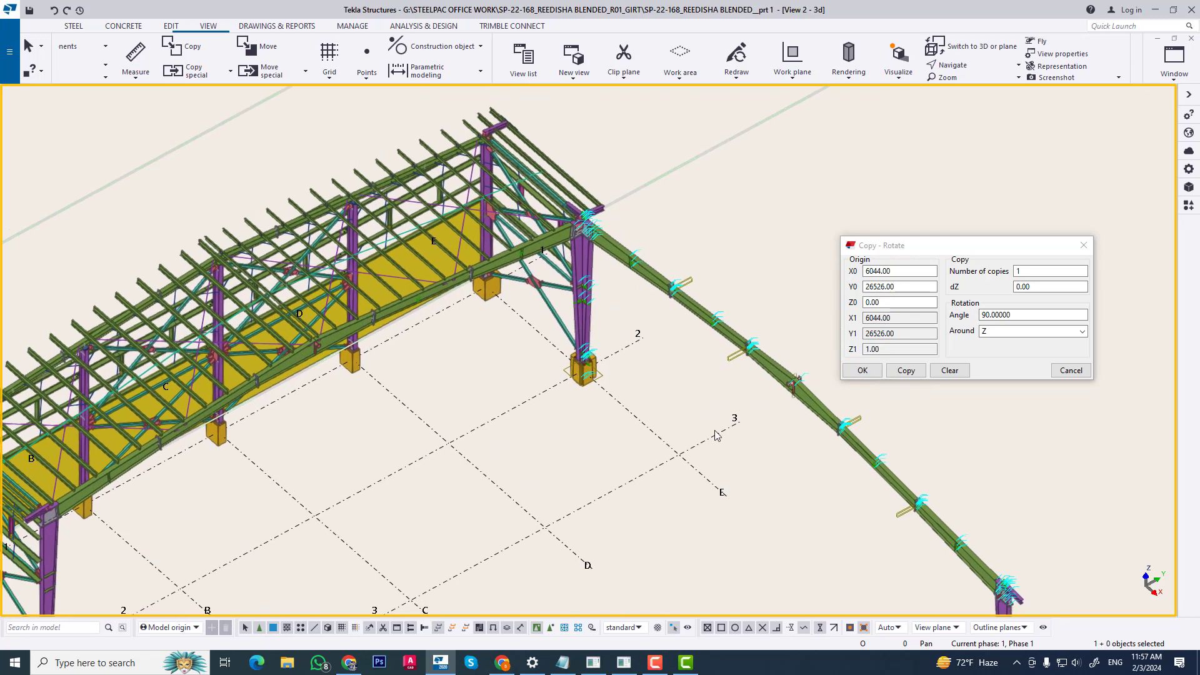
{"action": "left_click", "coordinate": [1043, 339]}
{"action": "left_click", "coordinate": [1000, 358]}
{"action": "middle_click_drag", "start_coordinate": [598, 484], "coordinate": [598, 450]}
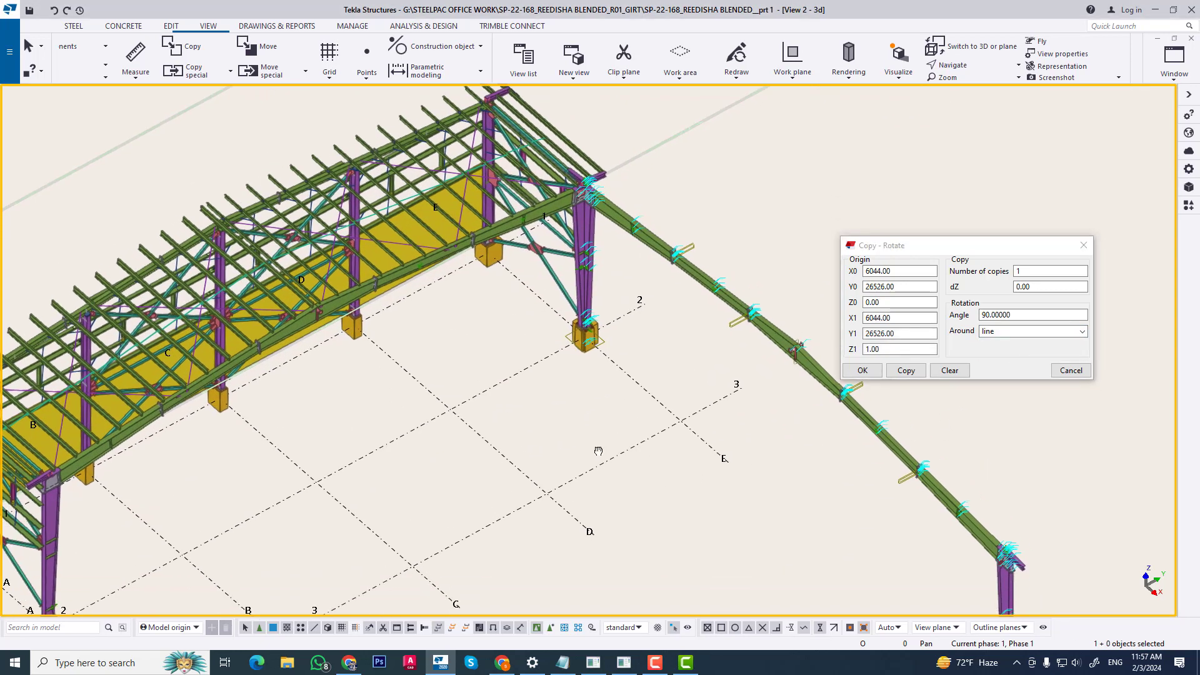
{"action": "scroll", "coordinate": [647, 350], "scroll_direction": "down", "scroll_amount": 2}
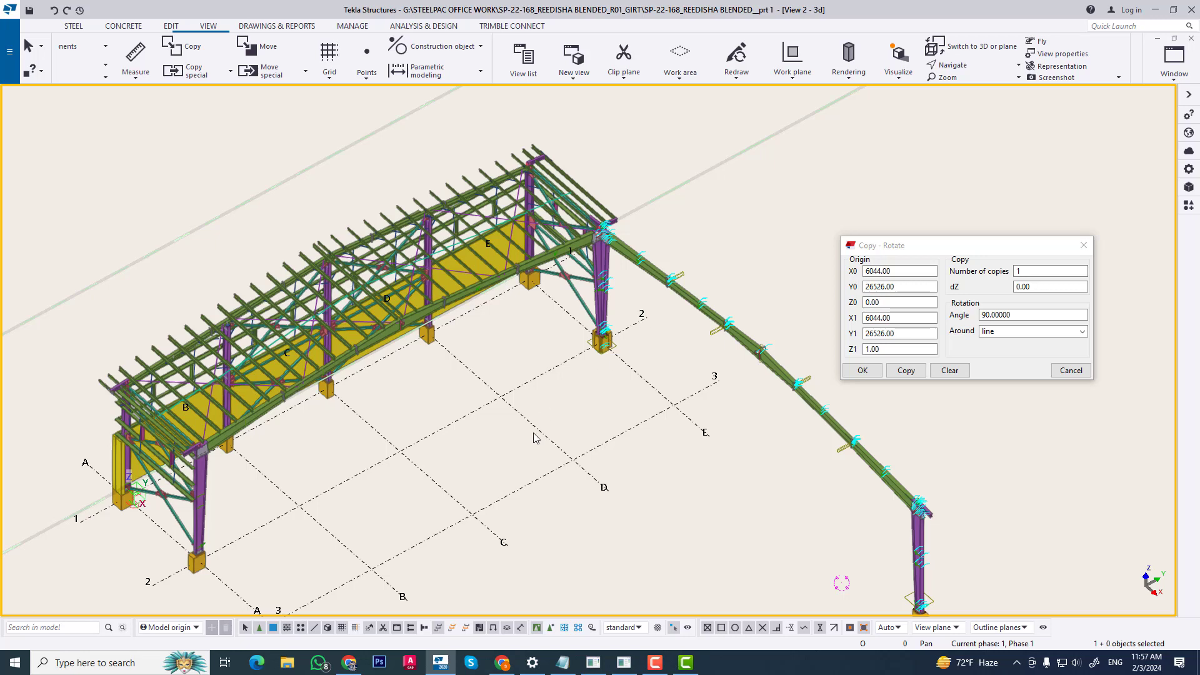
Step: In plan view, select the frame along grid line 2 and start a rotate copy of it, viewing the model in 3D
{"action": "key", "text": "ctrl+p"}
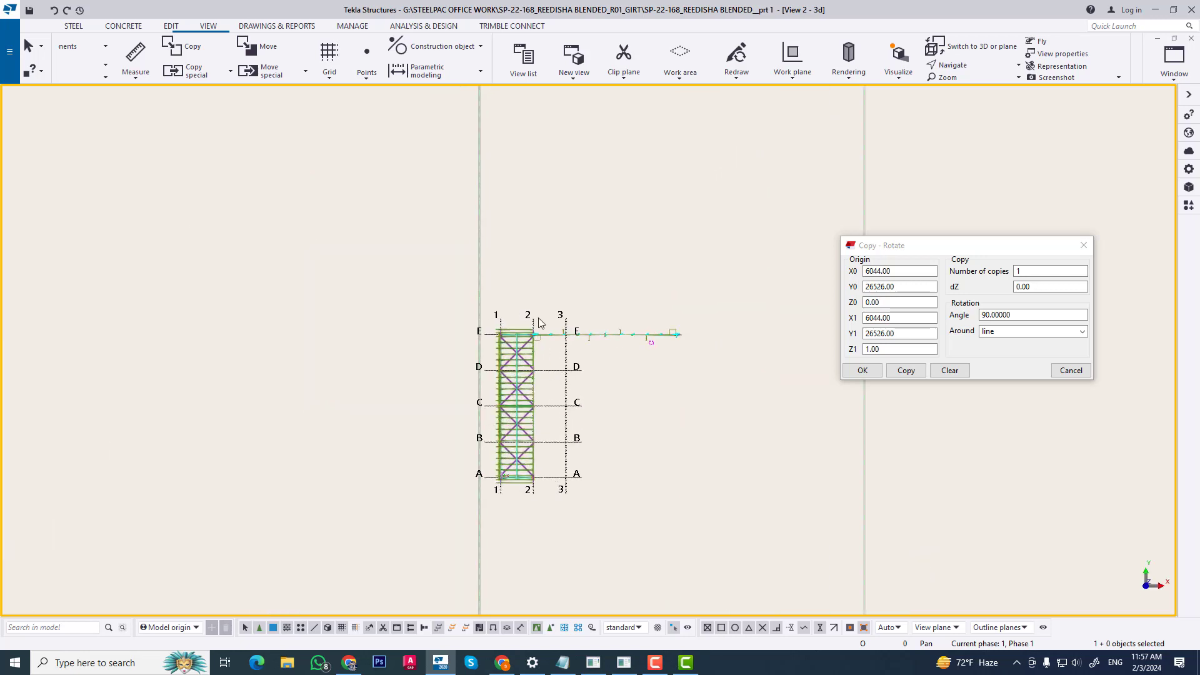
{"action": "left_click_drag", "start_coordinate": [524, 410], "coordinate": [549, 507]}
{"action": "scroll", "coordinate": [549, 375], "scroll_direction": "up", "scroll_amount": 5}
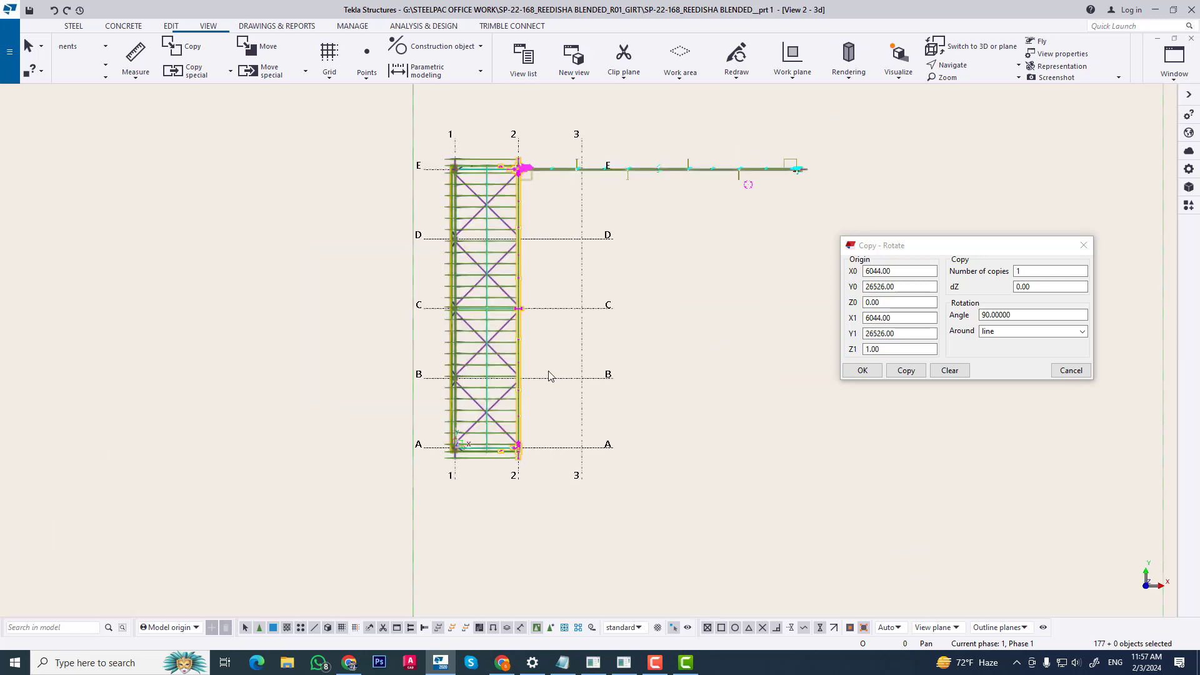
{"action": "scroll", "coordinate": [539, 293], "scroll_direction": "up", "scroll_amount": 2}
{"action": "right_click", "coordinate": [541, 296]}
{"action": "mouse_move", "coordinate": [682, 330]}
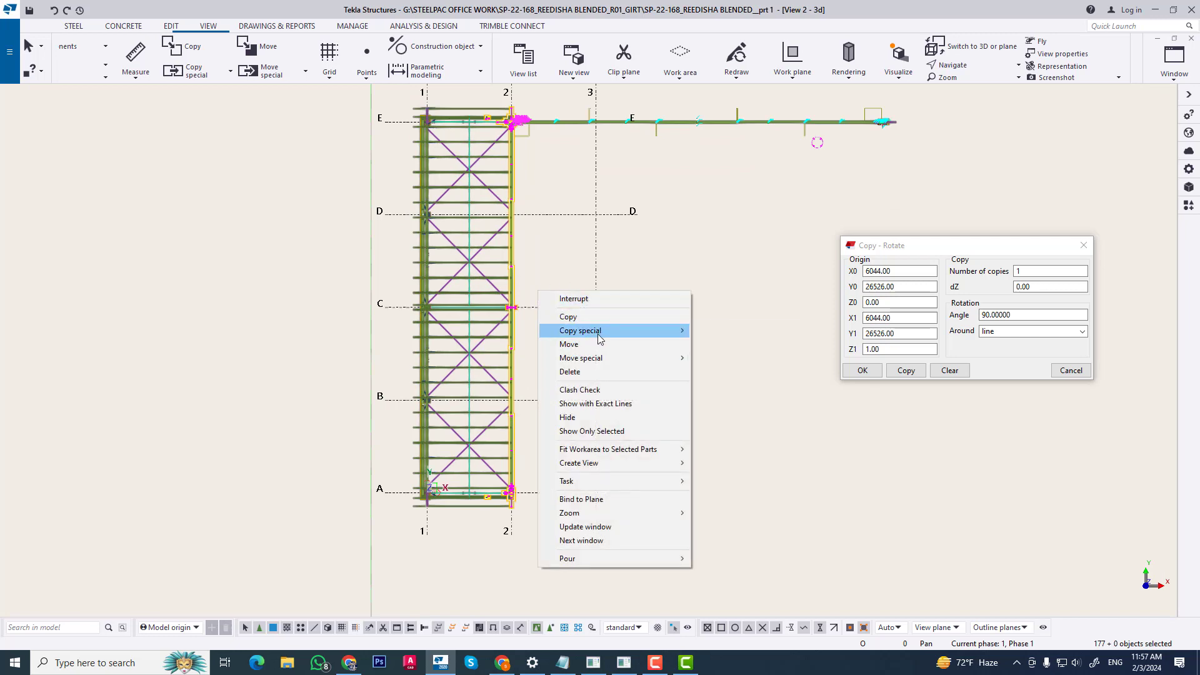
{"action": "left_click", "coordinate": [723, 344]}
{"action": "middle_click_drag", "start_coordinate": [581, 437], "coordinate": [368, 447], "text": "ctrl"}
{"action": "scroll", "coordinate": [332, 549], "scroll_direction": "up", "scroll_amount": 2}
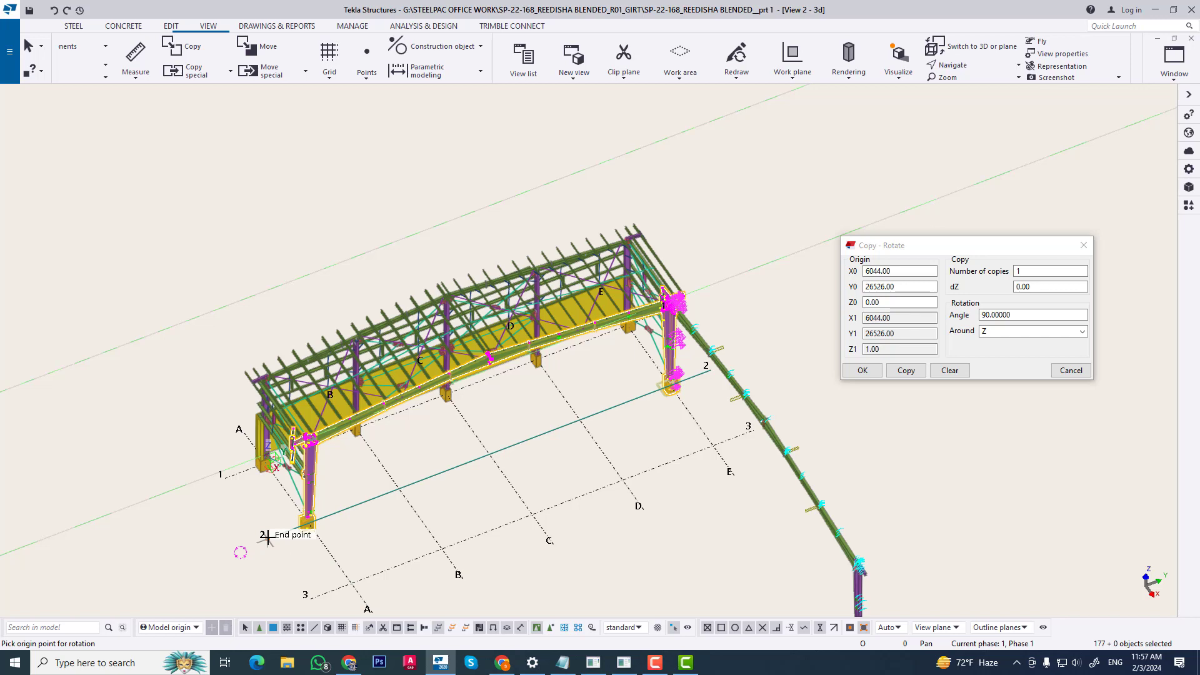
Step: Try to define the rotation line by picking the two ends of grid line 2 while rotation is around Z
{"action": "left_click", "coordinate": [268, 540]}
{"action": "scroll", "coordinate": [646, 344], "scroll_direction": "up", "scroll_amount": 3}
{"action": "scroll", "coordinate": [657, 370], "scroll_direction": "up", "scroll_amount": 3}
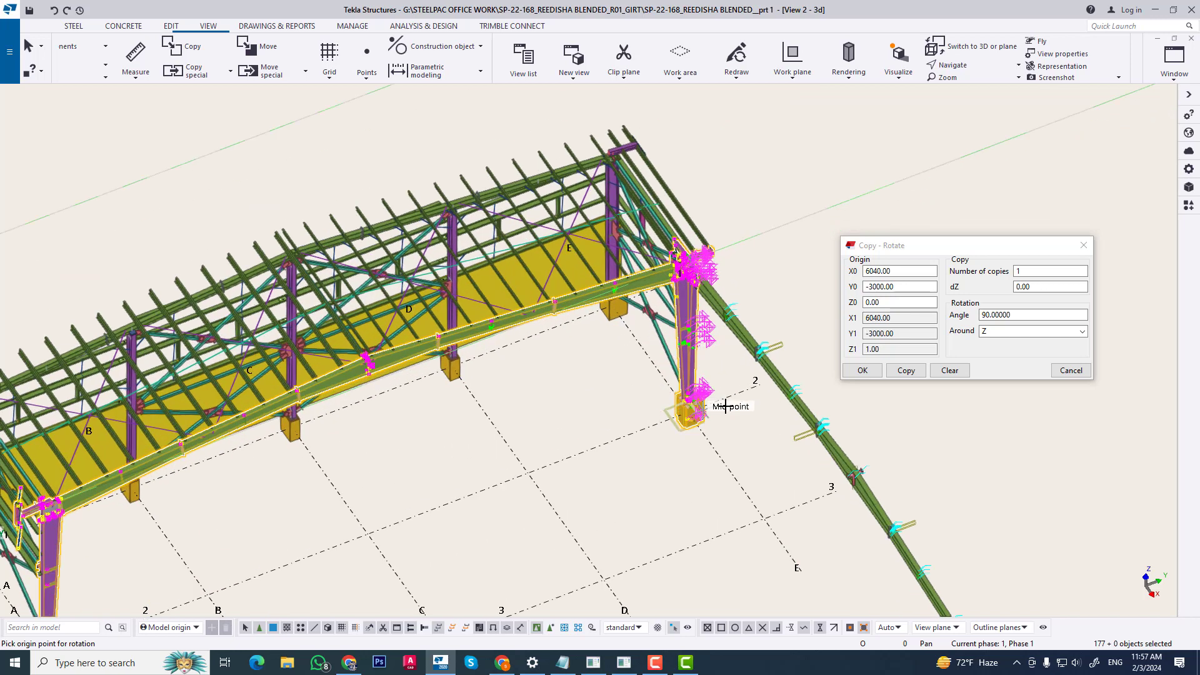
{"action": "left_click", "coordinate": [760, 383]}
{"action": "middle_click_drag", "start_coordinate": [383, 538], "coordinate": [506, 534]}
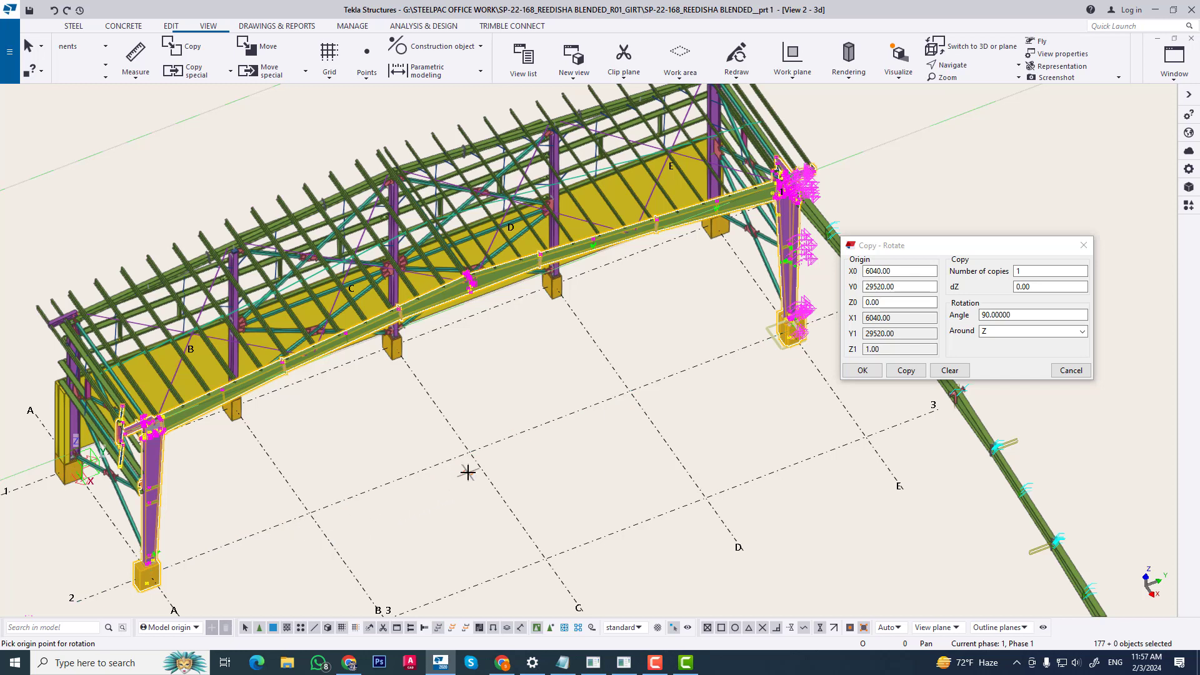
Step: Create one copy of the frame rotated 90° around a line along grid line 2, from X0 6040, Y0 -2278.05 to X1 6040, Y1 24721.95
{"action": "scroll", "coordinate": [306, 262], "scroll_direction": "down", "scroll_amount": 2}
{"action": "left_click", "coordinate": [145, 518]}
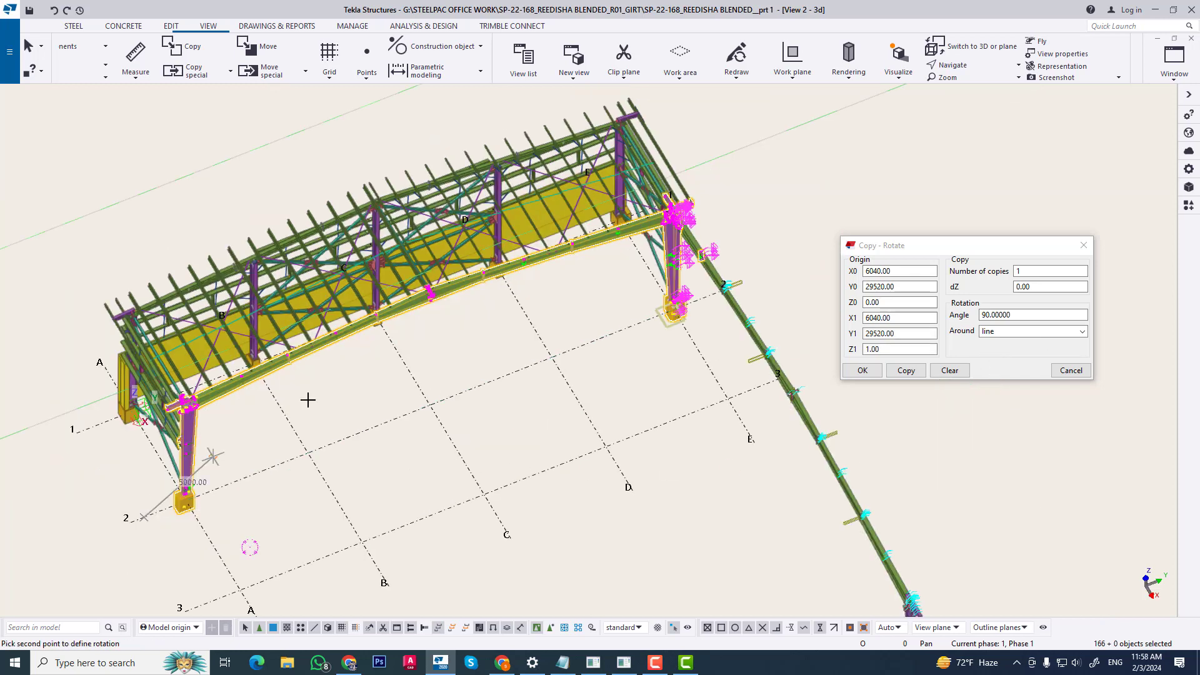
{"action": "left_click", "coordinate": [632, 322]}
{"action": "left_click", "coordinate": [906, 368]}
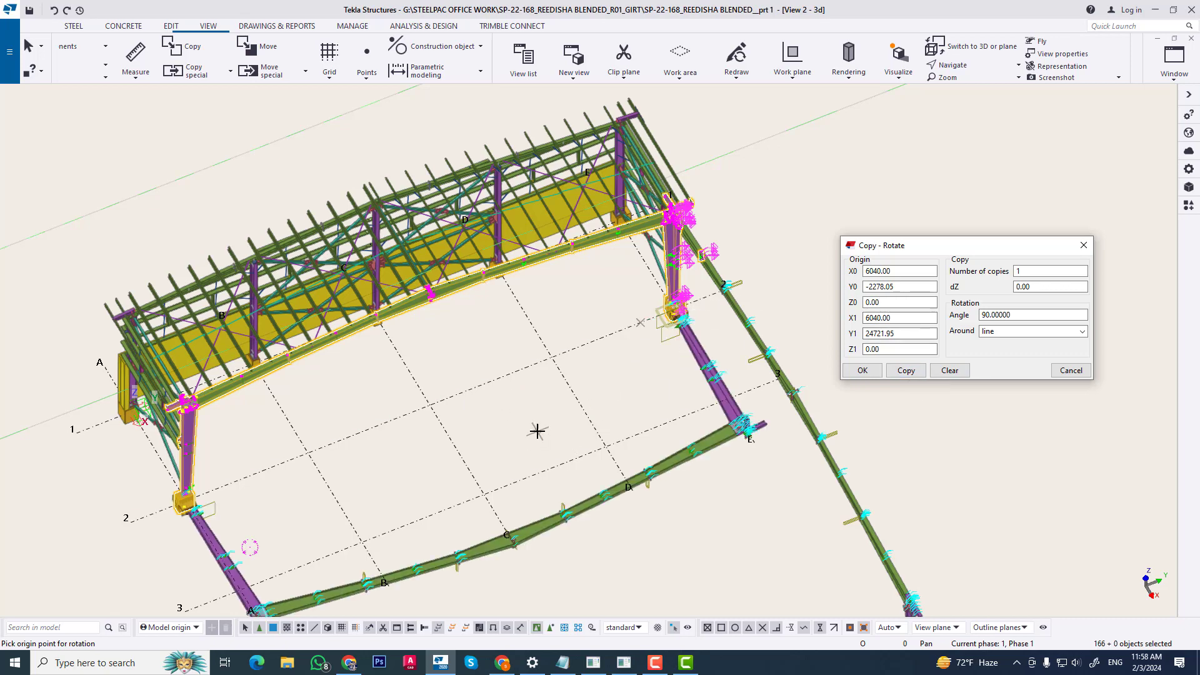
{"action": "scroll", "coordinate": [529, 368], "scroll_direction": "down", "scroll_amount": 2}
{"action": "middle_click_drag", "start_coordinate": [417, 488], "coordinate": [560, 367]}
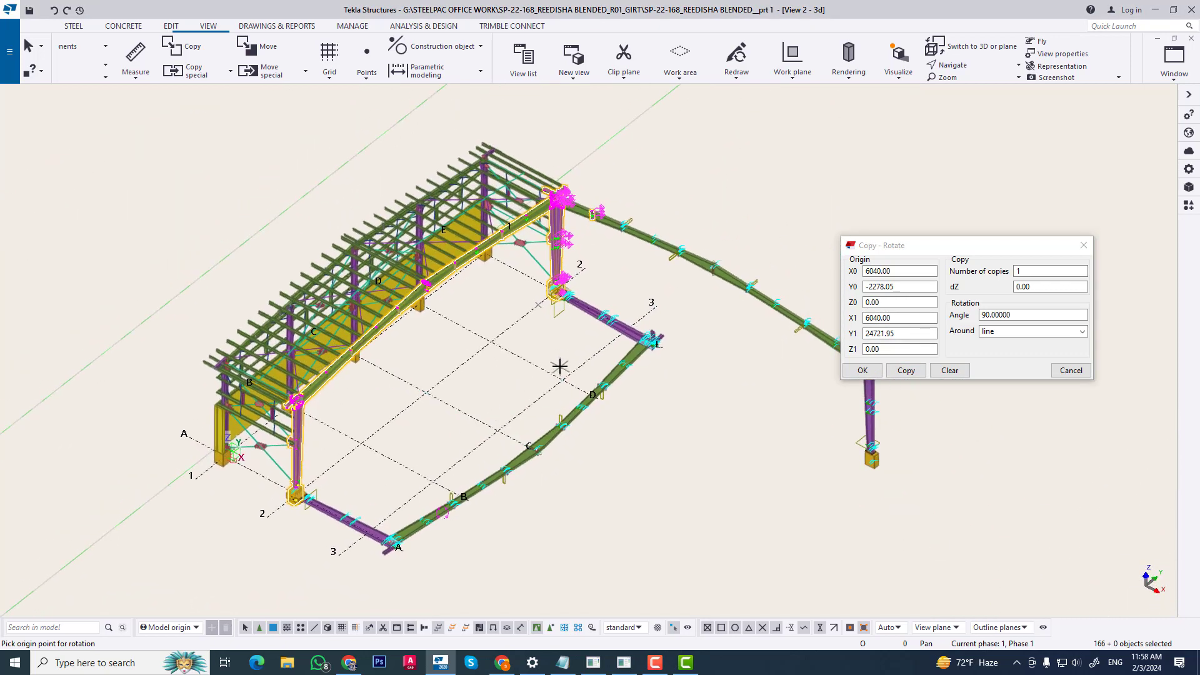
{"action": "scroll", "coordinate": [584, 334], "scroll_direction": "down", "scroll_amount": 2}
{"action": "right_click", "coordinate": [522, 341]}
{"action": "left_click", "coordinate": [557, 410]}
{"action": "middle_click_drag", "start_coordinate": [621, 324], "coordinate": [675, 323]}
{"action": "scroll", "coordinate": [639, 276], "scroll_direction": "up", "scroll_amount": 1}
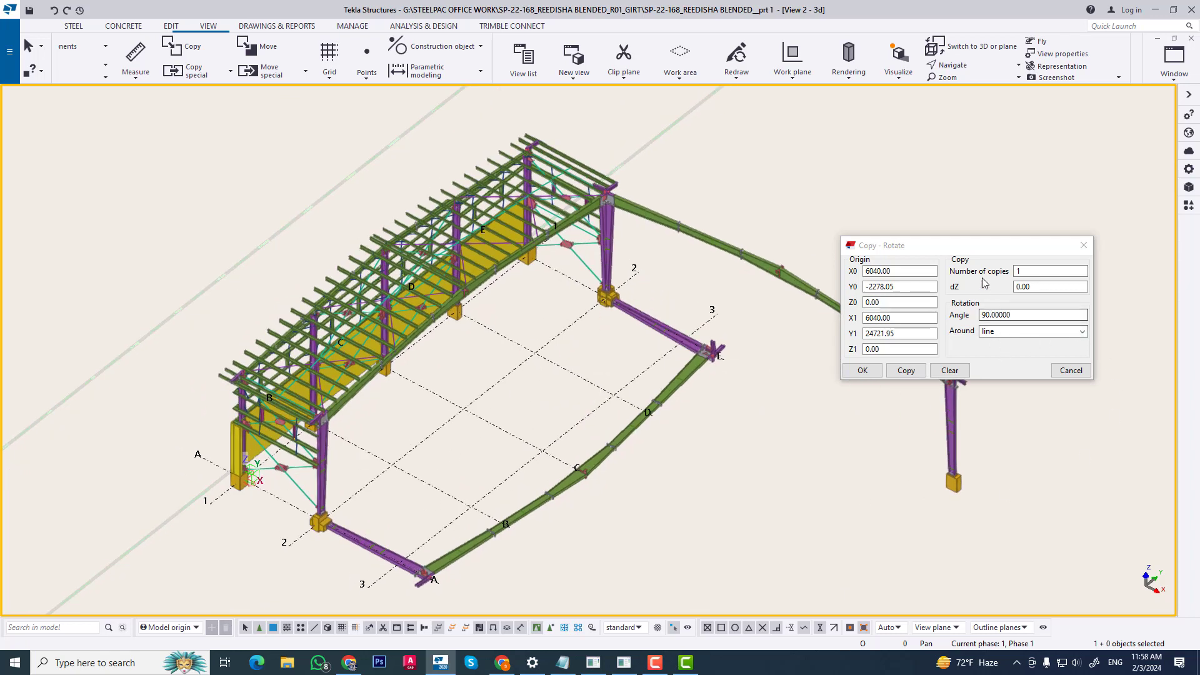
Step: Set the rotate copy's rotation to around Z, moving its dialog clear of the model
{"action": "left_click_drag", "start_coordinate": [1006, 247], "coordinate": [1037, 252]}
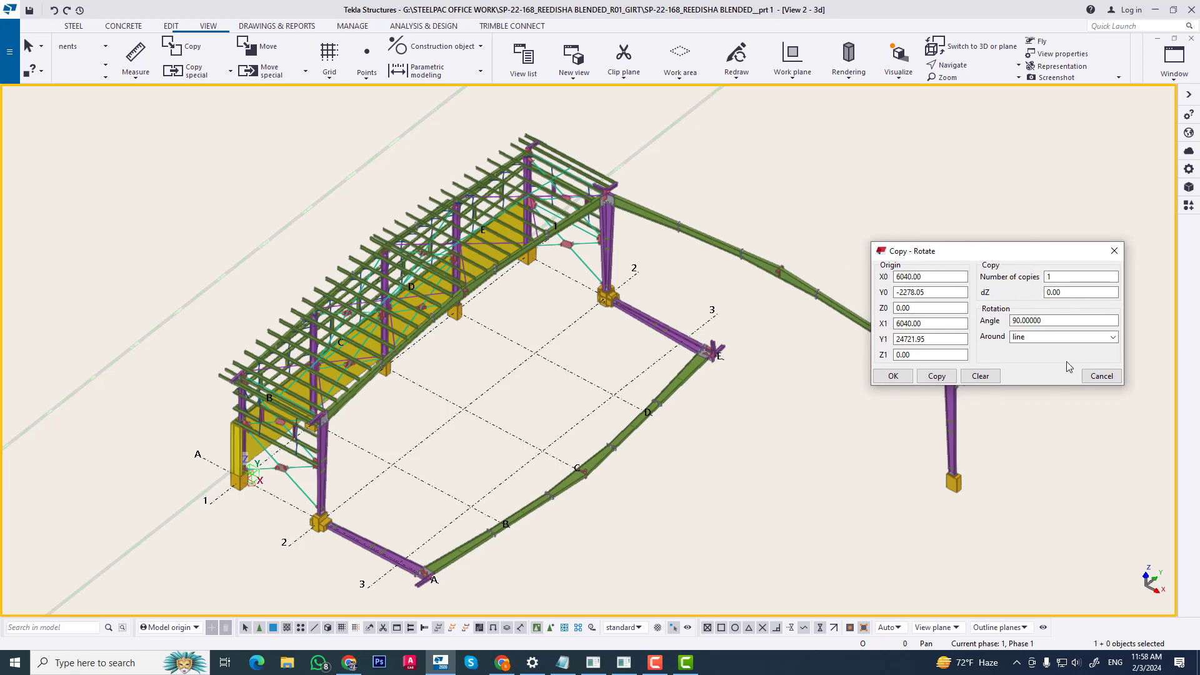
{"action": "left_click", "coordinate": [1063, 338]}
{"action": "left_click", "coordinate": [1028, 363]}
Step: Examine how the copies rotated around Z and around the line lie relative to the original frame and grid line 2
{"action": "middle_click_drag", "start_coordinate": [584, 336], "coordinate": [530, 367]}
{"action": "scroll", "coordinate": [542, 387], "scroll_direction": "down", "scroll_amount": 2}
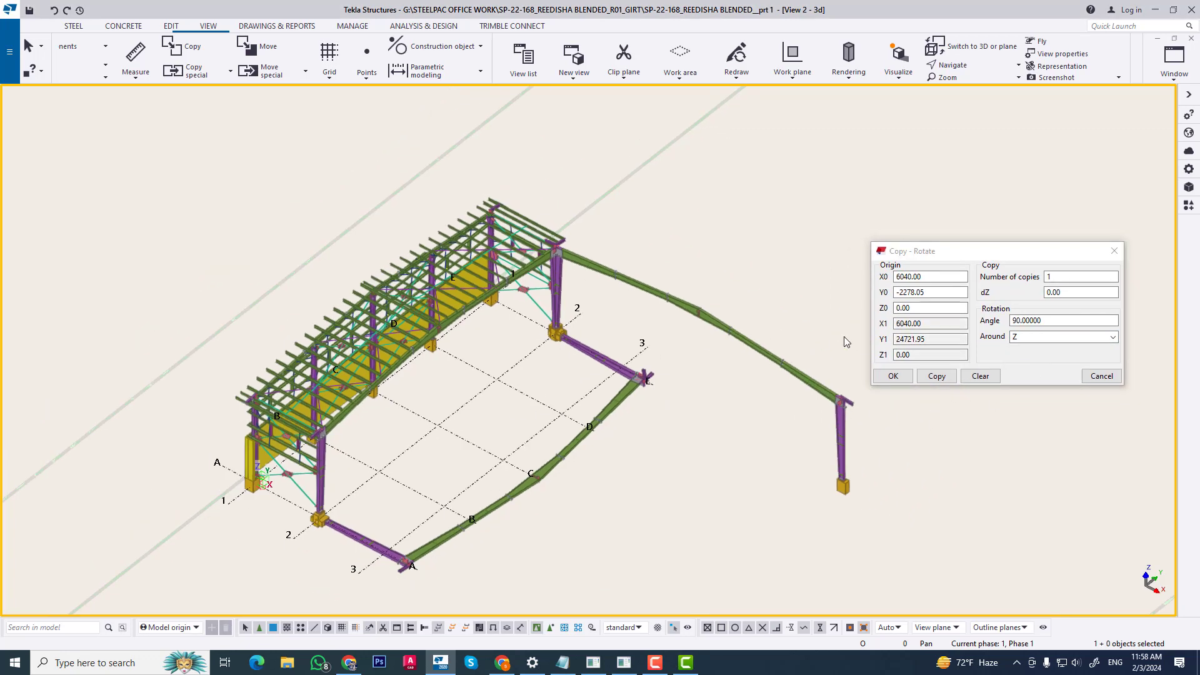
{"action": "scroll", "coordinate": [537, 425], "scroll_direction": "up", "scroll_amount": 3}
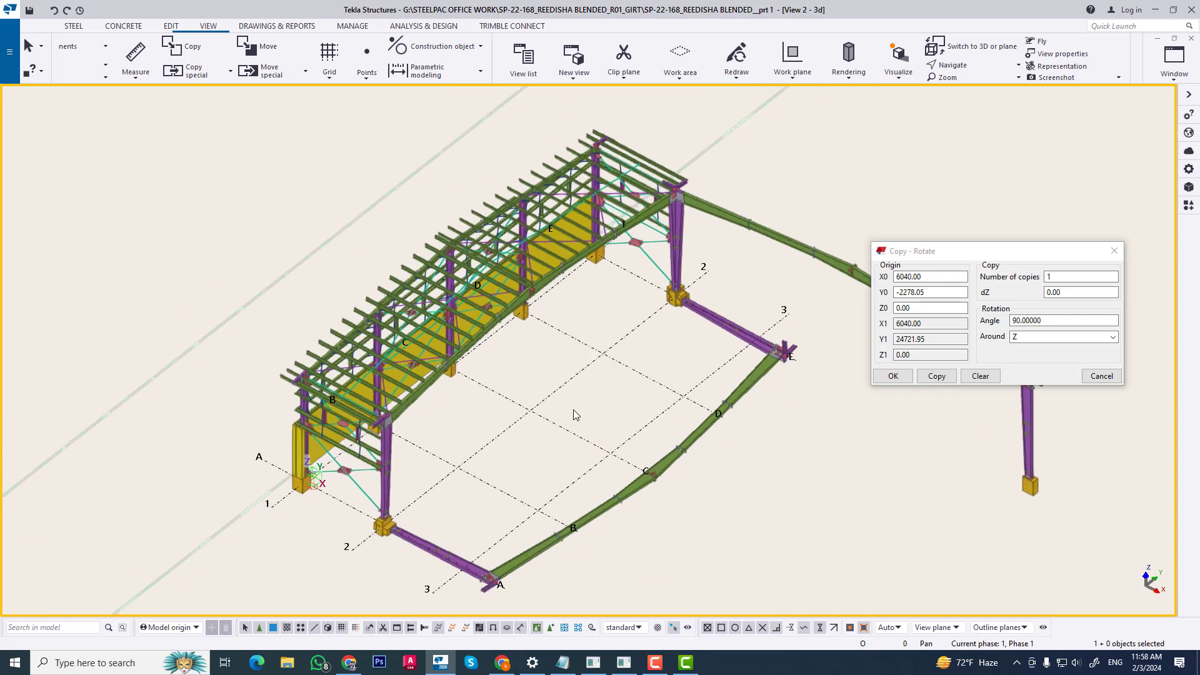
{"action": "middle_click_drag", "start_coordinate": [671, 369], "coordinate": [626, 432]}
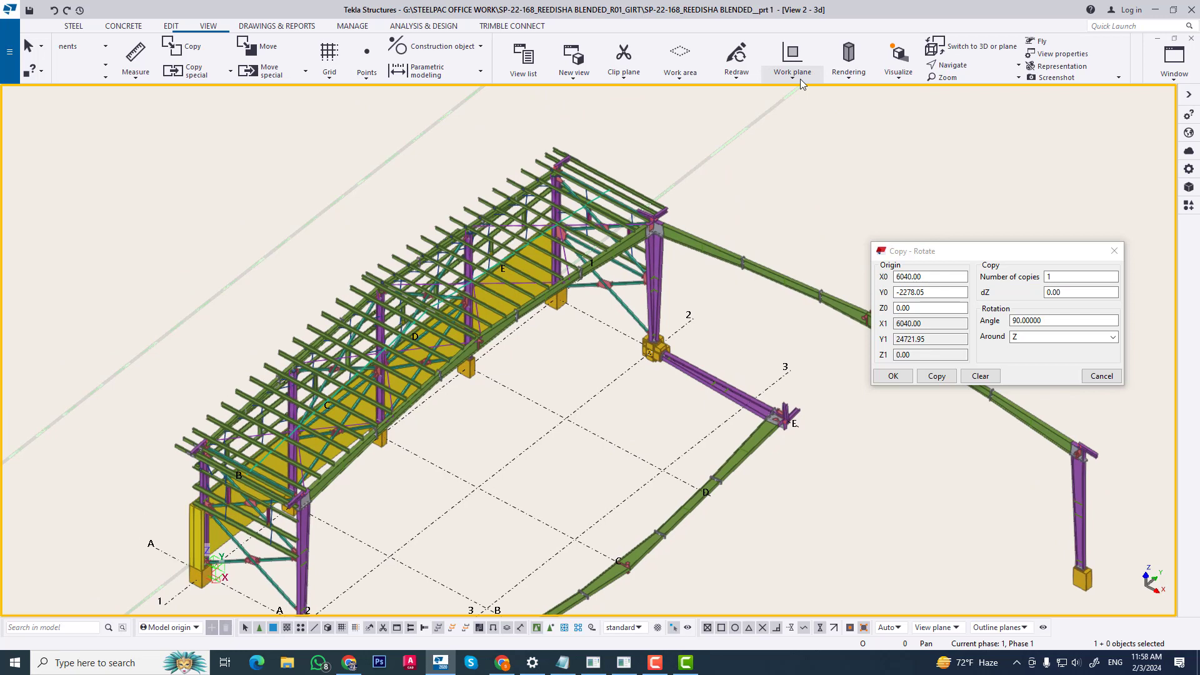
{"action": "scroll", "coordinate": [594, 420], "scroll_direction": "down", "scroll_amount": 1}
{"action": "middle_click_drag", "start_coordinate": [610, 402], "coordinate": [598, 366]}
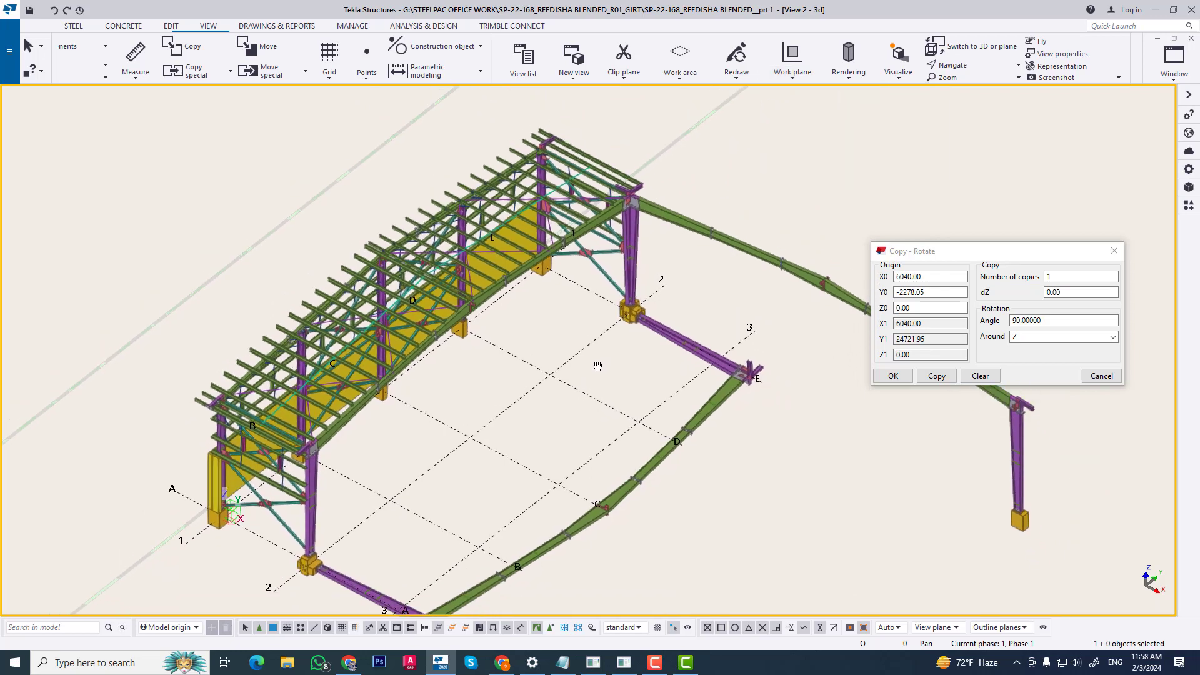
{"action": "scroll", "coordinate": [573, 370], "scroll_direction": "up", "scroll_amount": 2}
{"action": "middle_click_drag", "start_coordinate": [572, 371], "coordinate": [632, 354]}
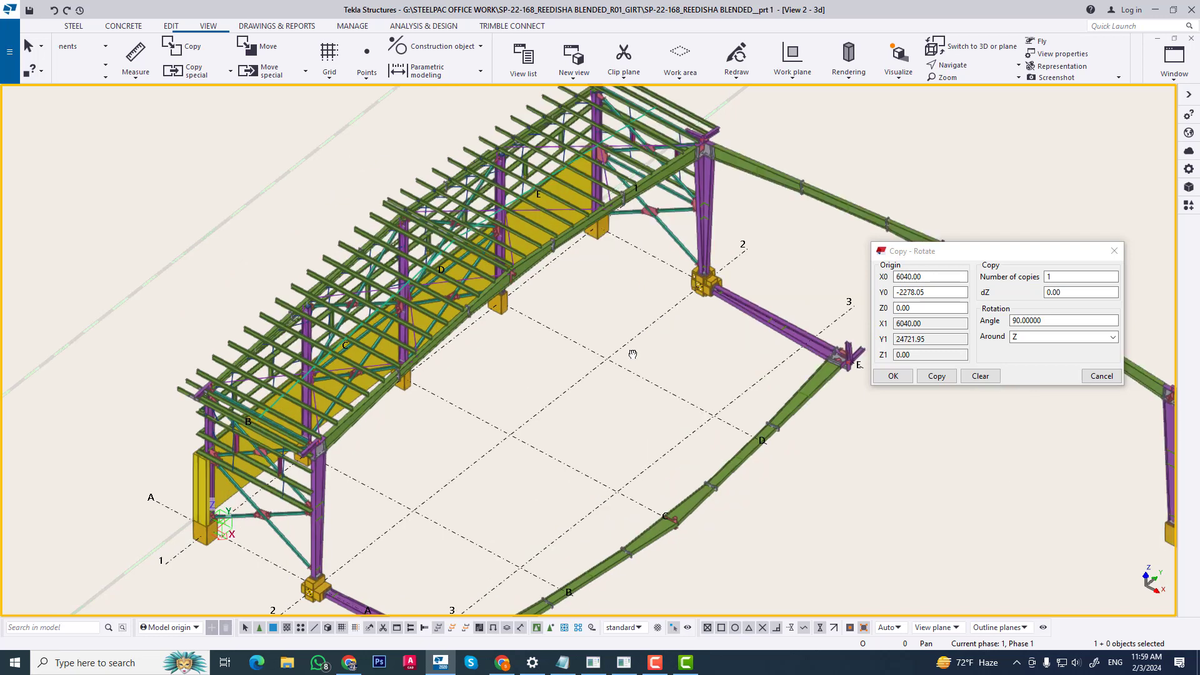